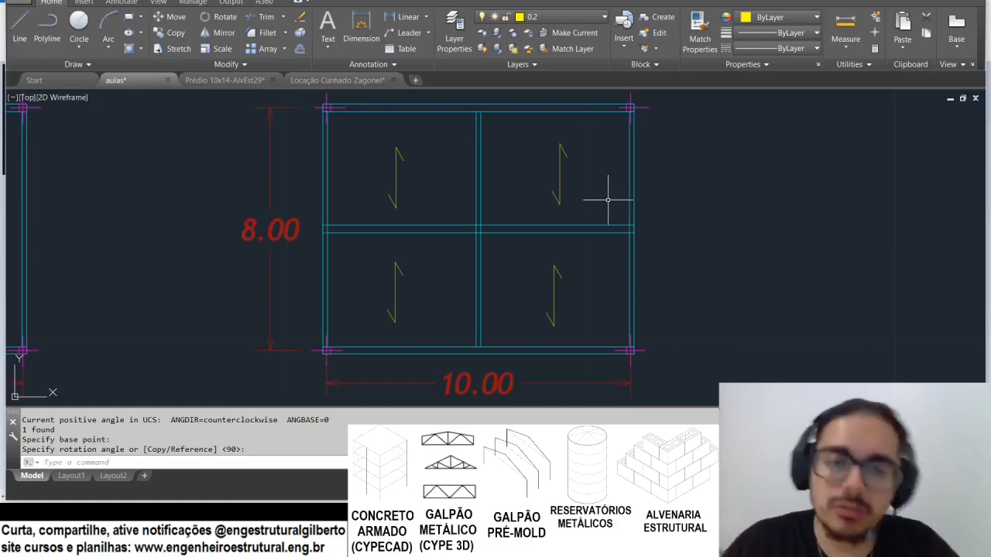
# Step: Examine the beams and slab direction arrows of the 10.00 by 8.00 floor plan, highlighting the crossing interior beams
pyautogui.moveTo(642, 210); pyautogui.dragTo(618, 217, button='middle')
pyautogui.click(743, 274)
pyautogui.click(293, 168)
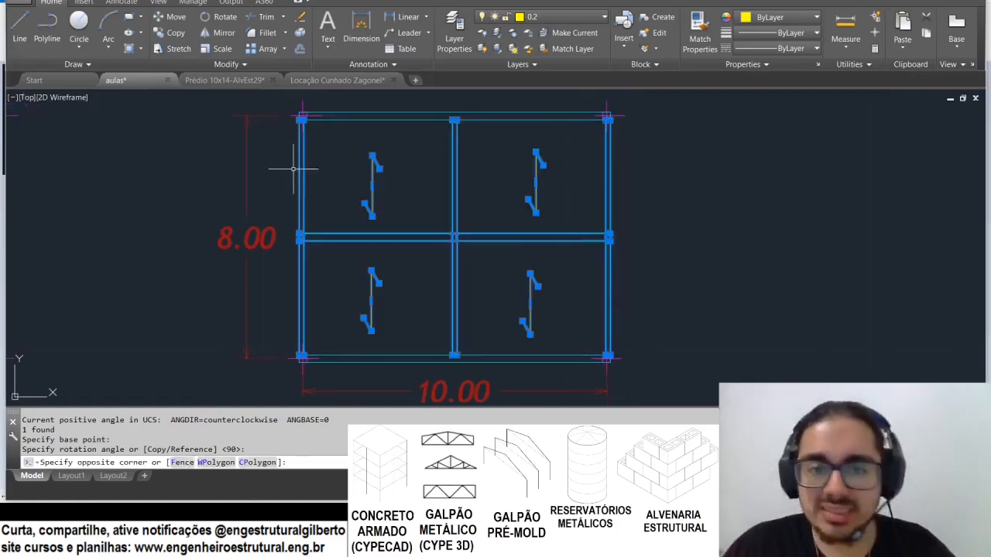
pyautogui.press('Escape')
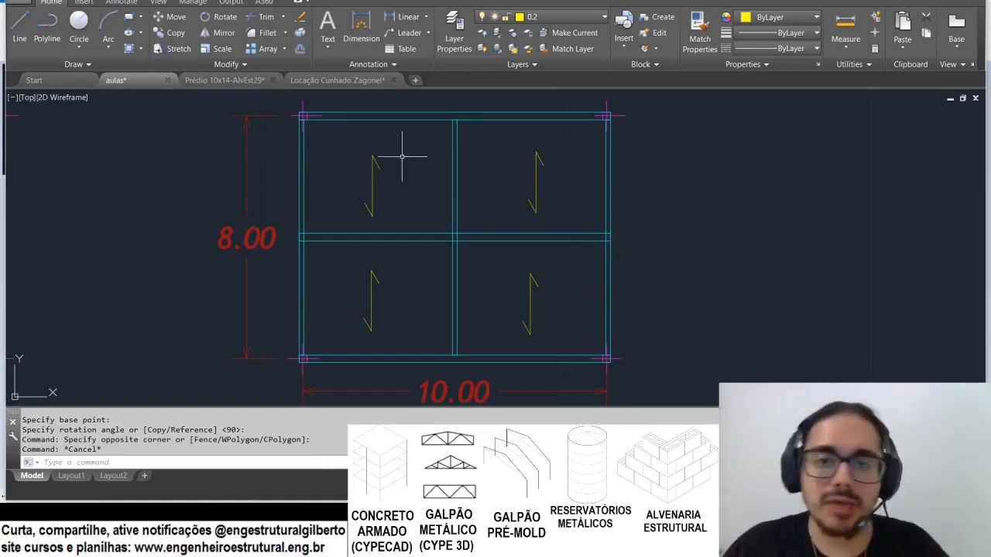
pyautogui.moveTo(541, 259); pyautogui.dragTo(548, 245, button='middle')
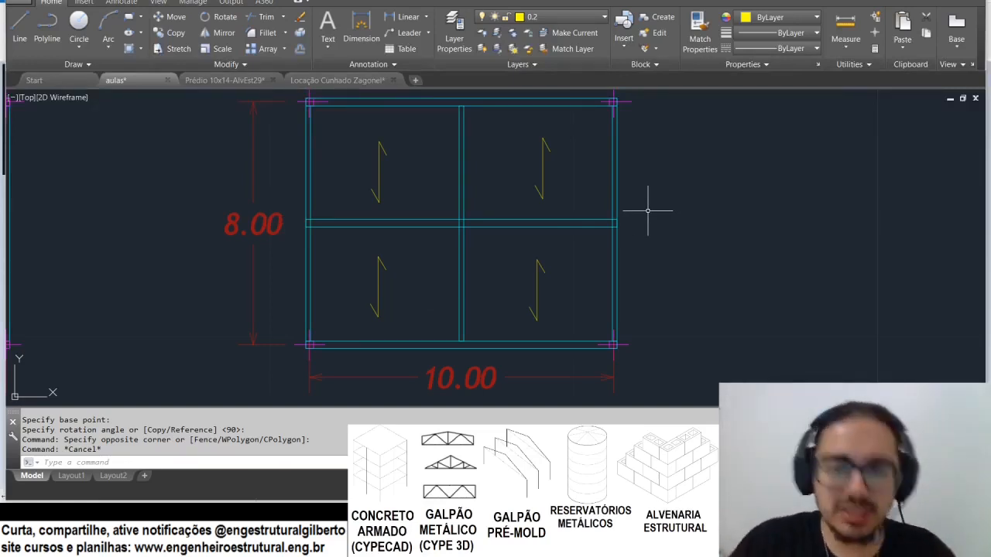
pyautogui.click(552, 175)
pyautogui.click(520, 185)
pyautogui.press('Escape')
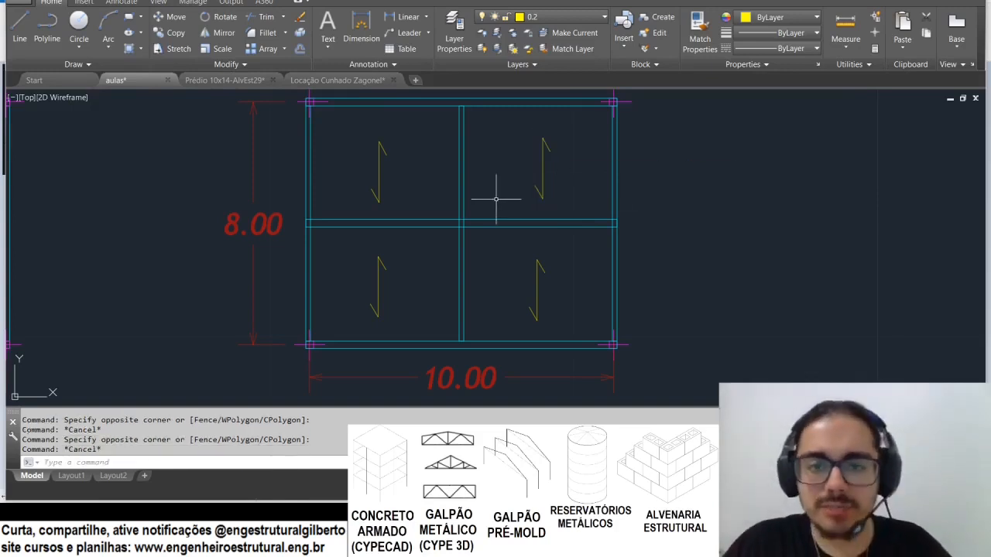
pyautogui.click(495, 199)
pyautogui.click(488, 264)
pyautogui.click(491, 195)
pyautogui.click(464, 189)
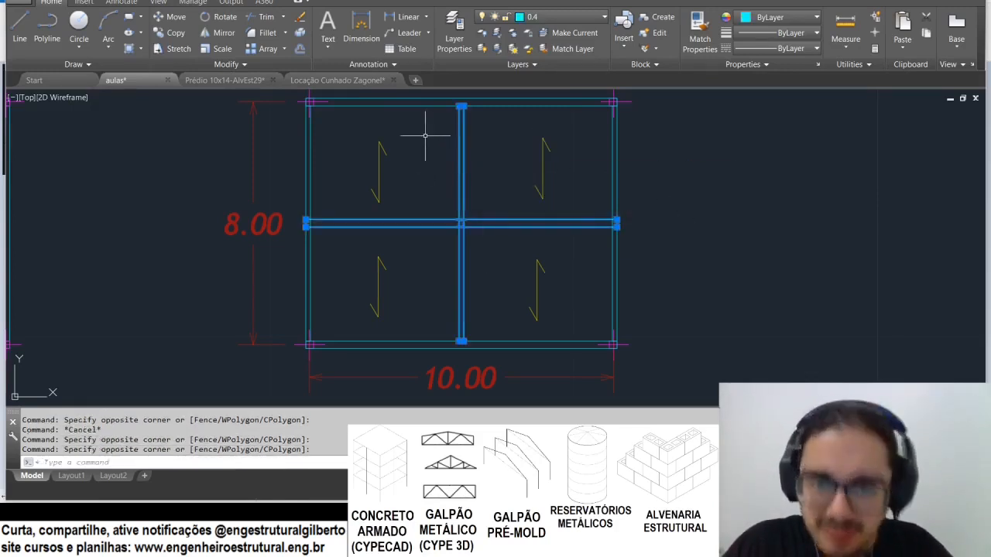
pyautogui.click(421, 132)
pyautogui.click(411, 104)
pyautogui.press('Escape')
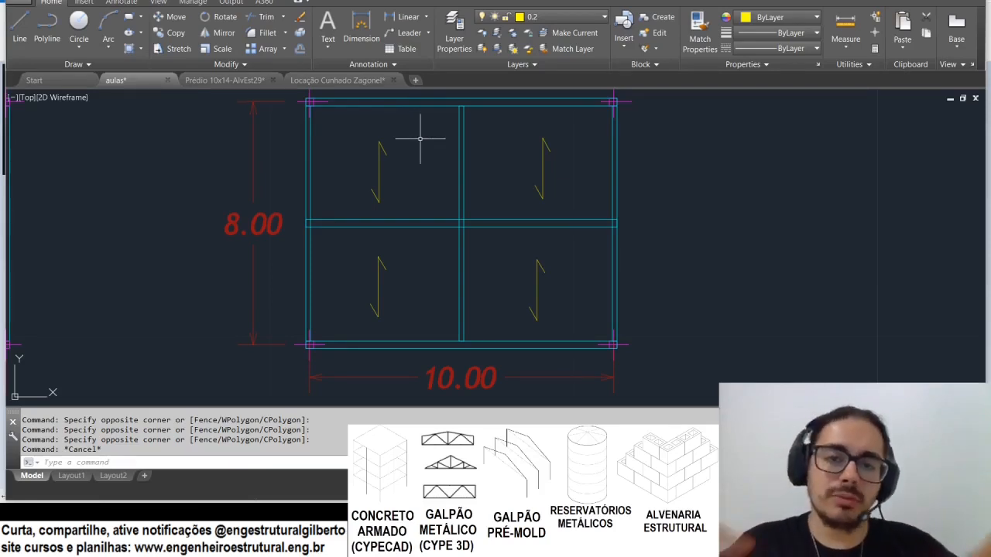
pyautogui.click(581, 178)
pyautogui.click(343, 166)
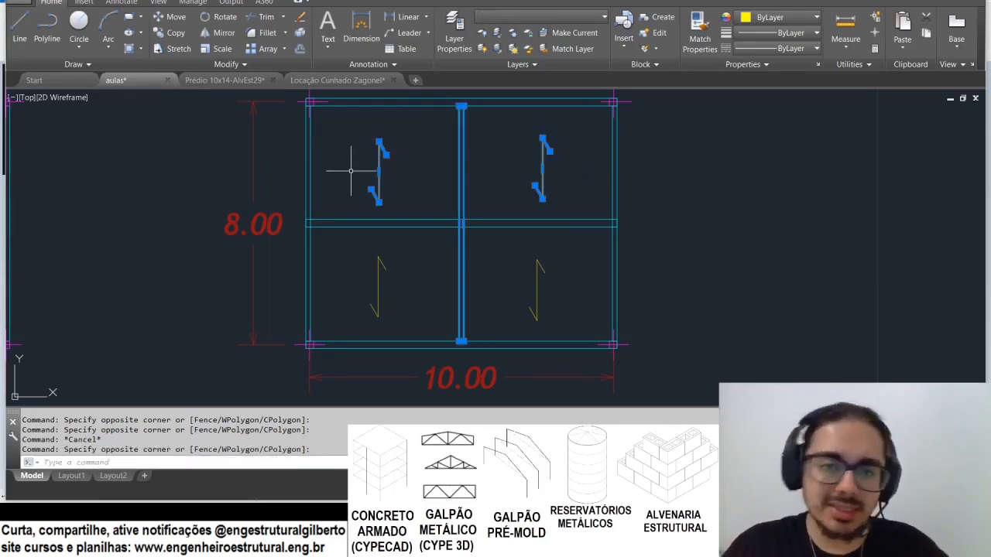
pyautogui.press('Escape')
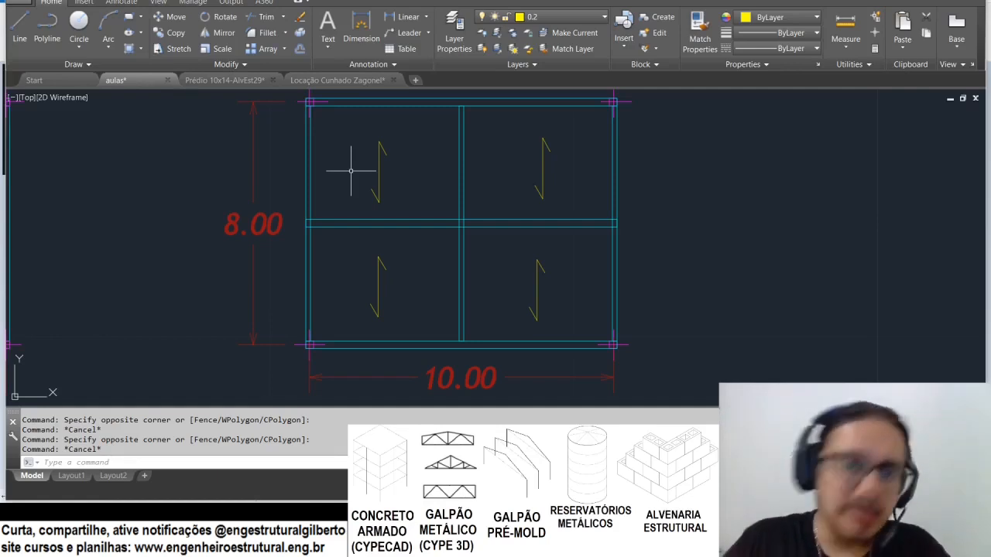
pyautogui.click(571, 166)
pyautogui.click(467, 159)
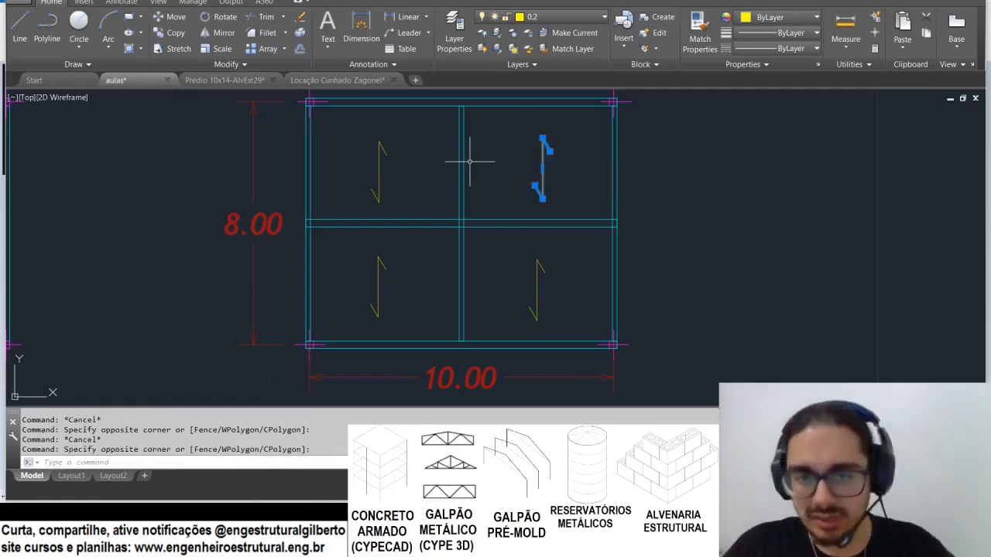
pyautogui.press('Escape')
pyautogui.click(459, 164)
pyautogui.press('Escape')
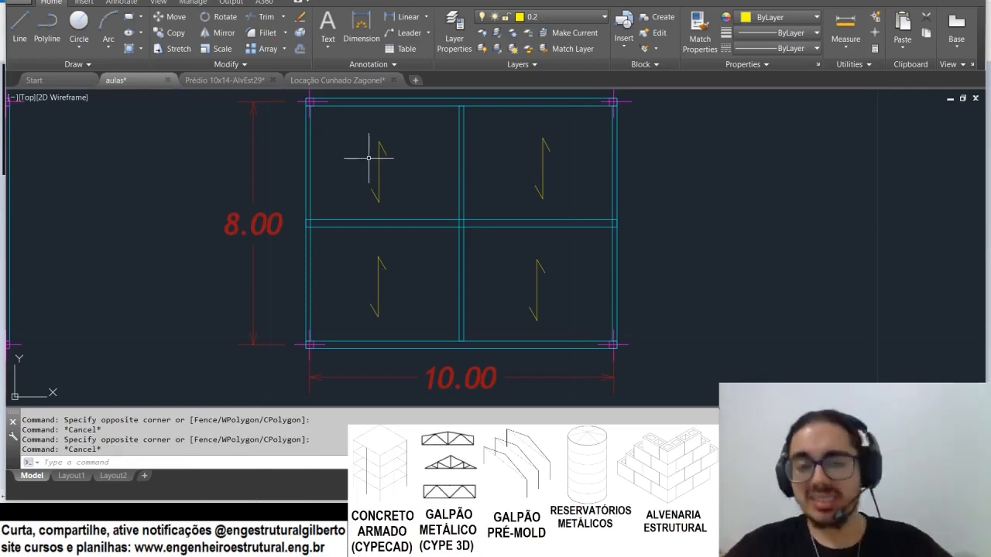
pyautogui.click(409, 216)
pyautogui.press('Escape')
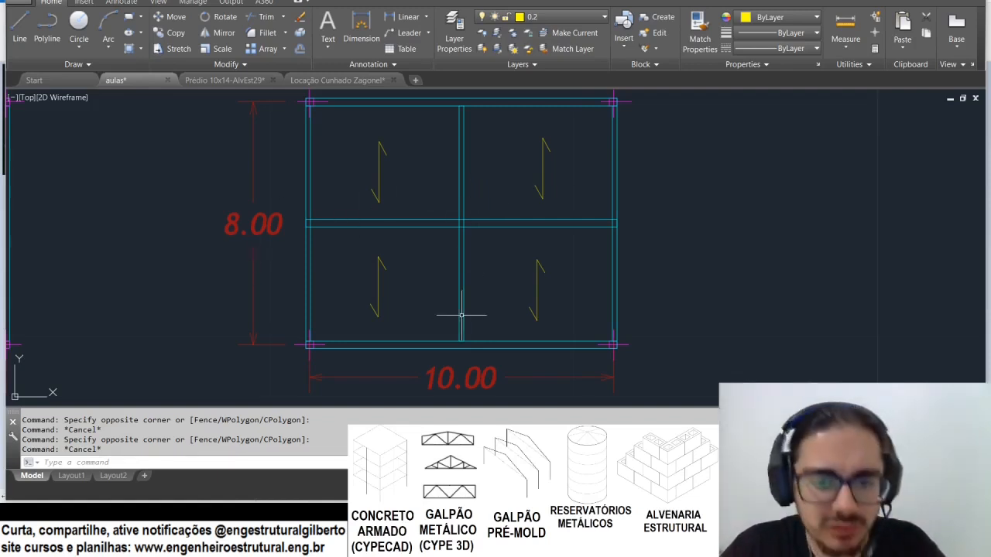
pyautogui.click(580, 299)
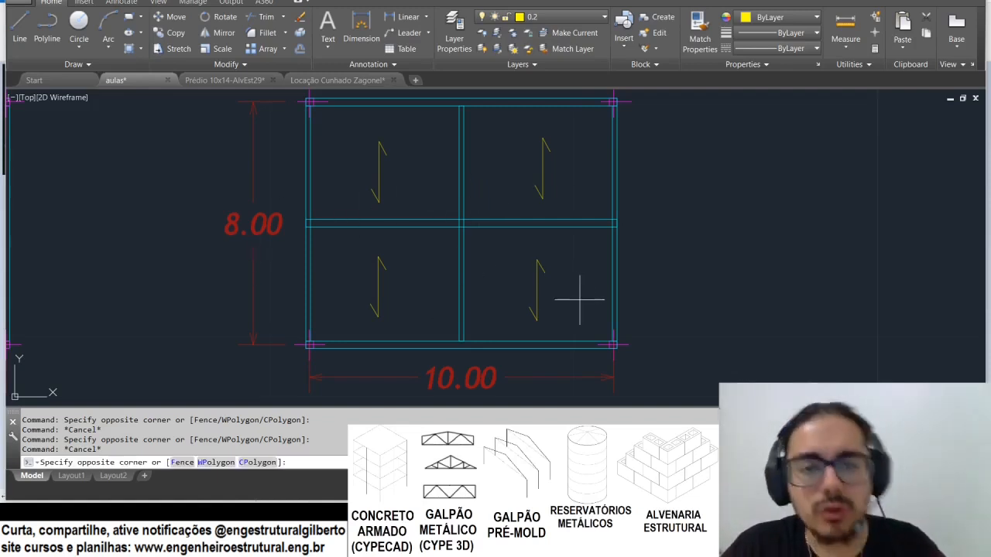
pyautogui.click(523, 259)
pyautogui.press('Escape')
# Step: Erase the horizontal and vertical interior beams that cross at the middle of the floor plan
pyautogui.click(503, 199)
pyautogui.click(485, 249)
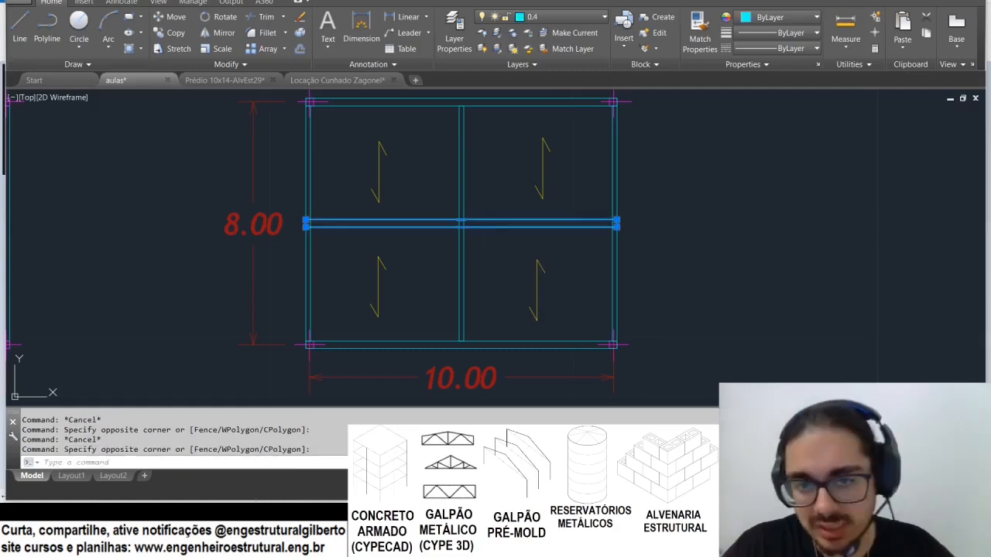
pyautogui.press('e')
pyautogui.press('Return')
pyautogui.click(461, 219)
pyautogui.press('e')
pyautogui.press('Return')
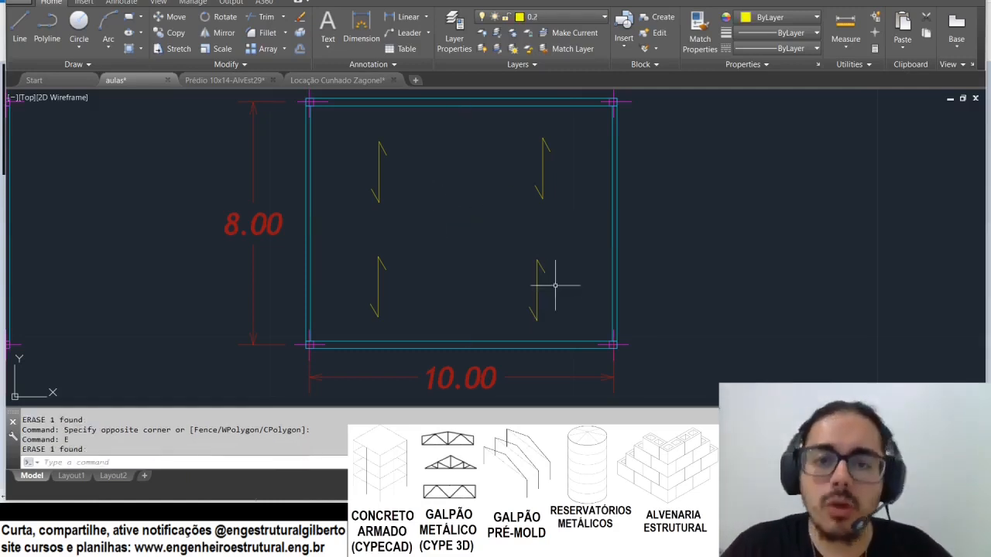
# Step: Erase the two slab direction arrows in the right half of the floor plan
pyautogui.click(553, 308)
pyautogui.click(515, 147)
pyautogui.press('e')
pyautogui.press('Return')
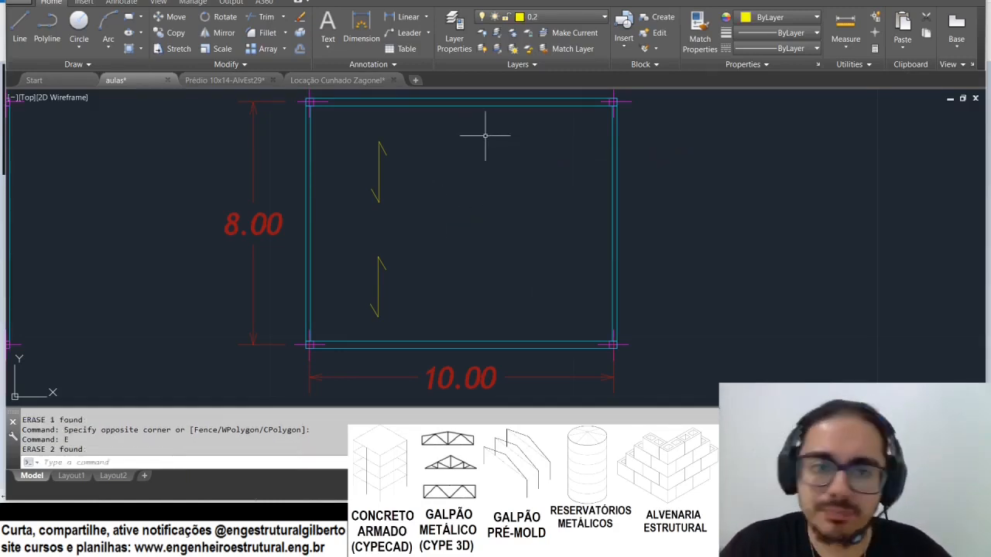
# Step: Cut the two remaining slab direction arrows and paste them outside the floor plan, to its right
pyautogui.click(437, 142)
pyautogui.click(343, 287)
pyautogui.hotkey('ctrl', 'x')
pyautogui.hotkey('ctrl', 'v')
pyautogui.click(736, 267)
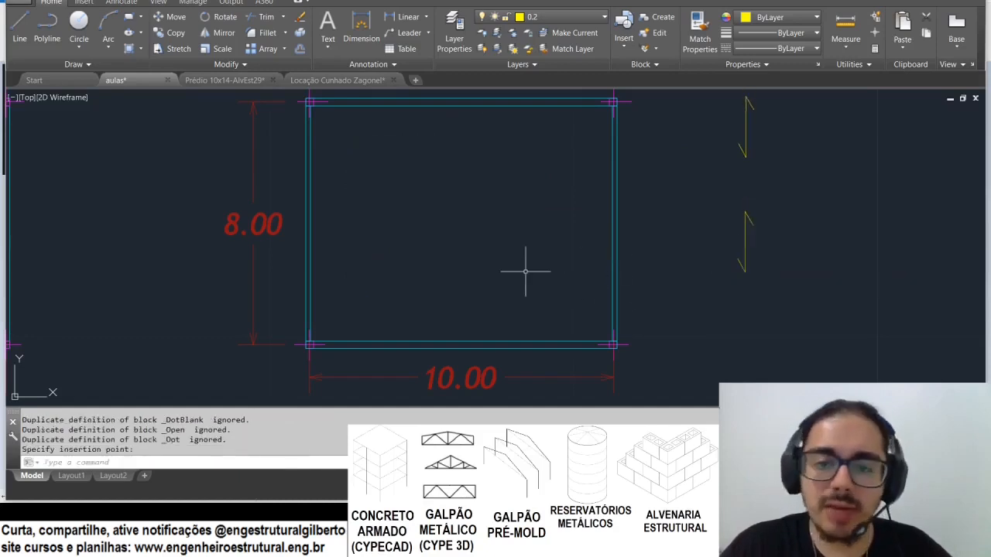
pyautogui.click(513, 308)
pyautogui.click(489, 344)
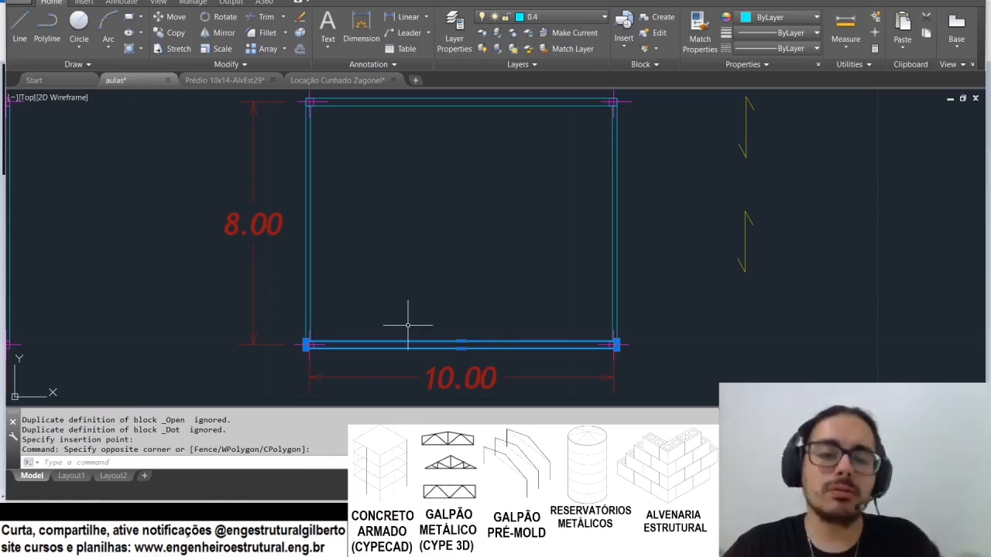
pyautogui.press('Escape')
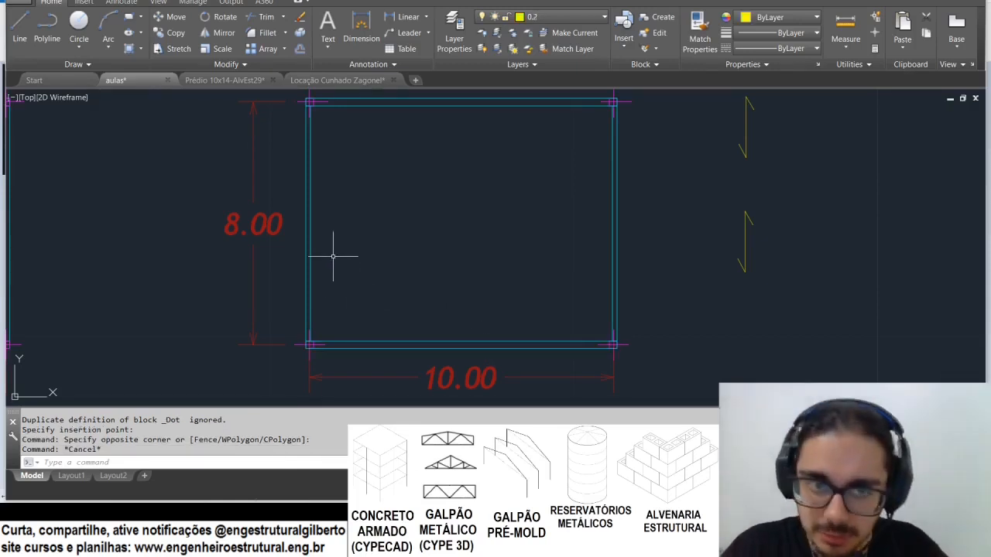
pyautogui.click(334, 257)
pyautogui.click(299, 226)
pyautogui.write('D')
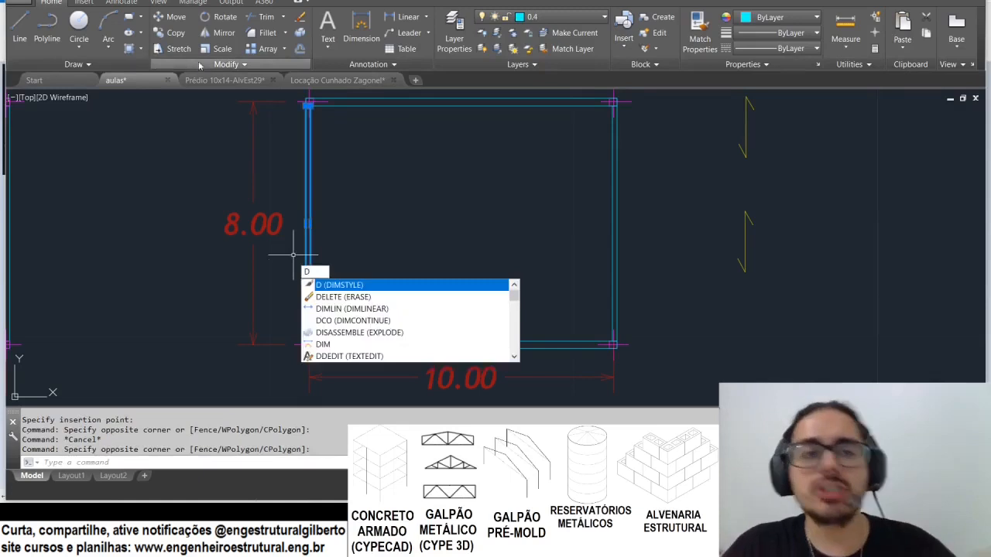
pyautogui.press('Escape')
# Step: Copy the left edge beam horizontally into the plan at distances of 2.5, 5 and 7.5
pyautogui.click(343, 199)
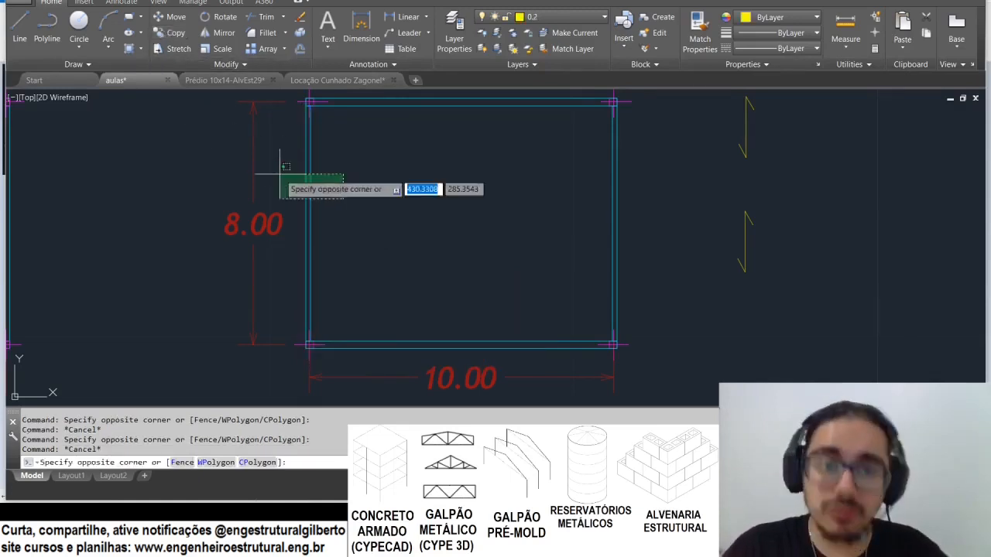
pyautogui.click(276, 166)
pyautogui.click(171, 33)
pyautogui.click(332, 241)
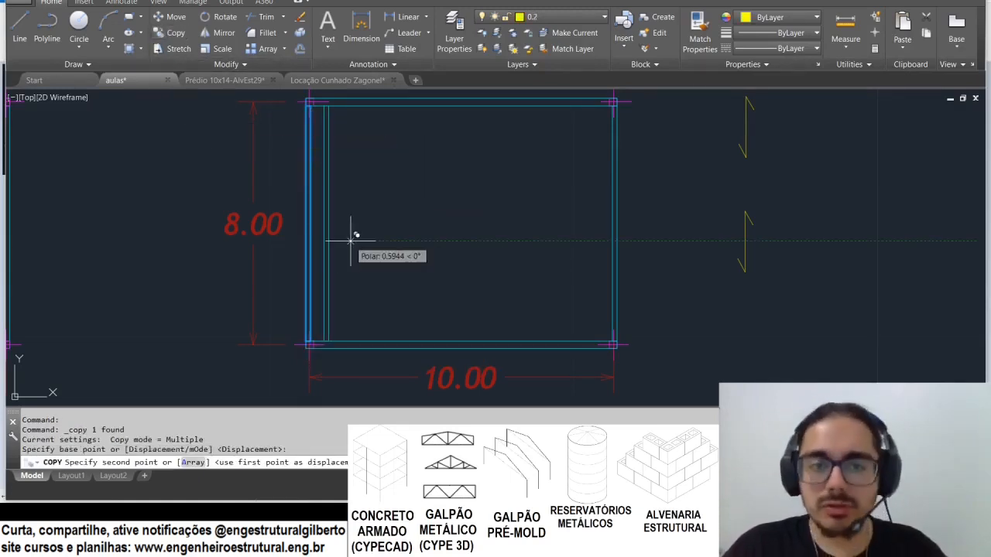
pyautogui.write('2.5')
pyautogui.press('Return')
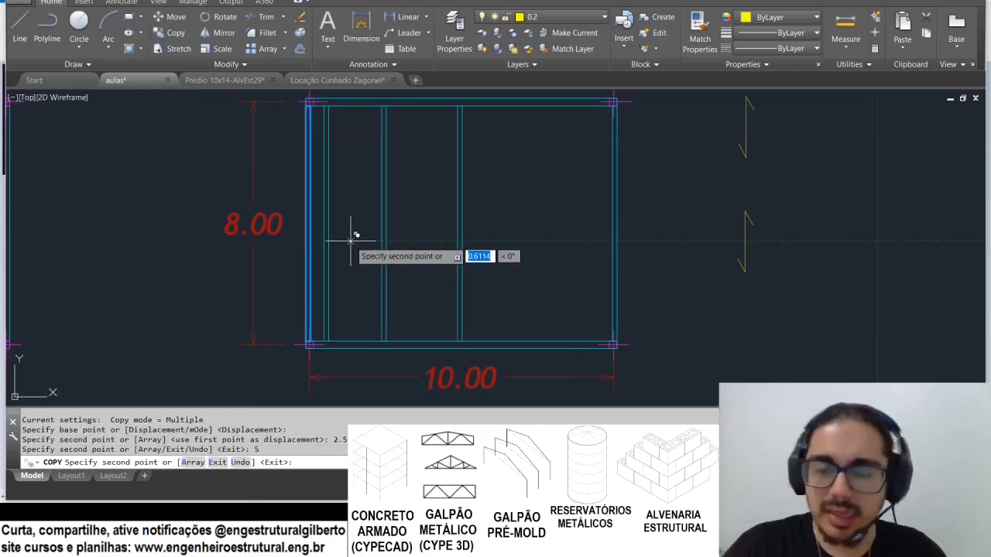
pyautogui.write('5')
pyautogui.press('Return')
pyautogui.write('7.5')
pyautogui.press('Return')
pyautogui.press('Escape')
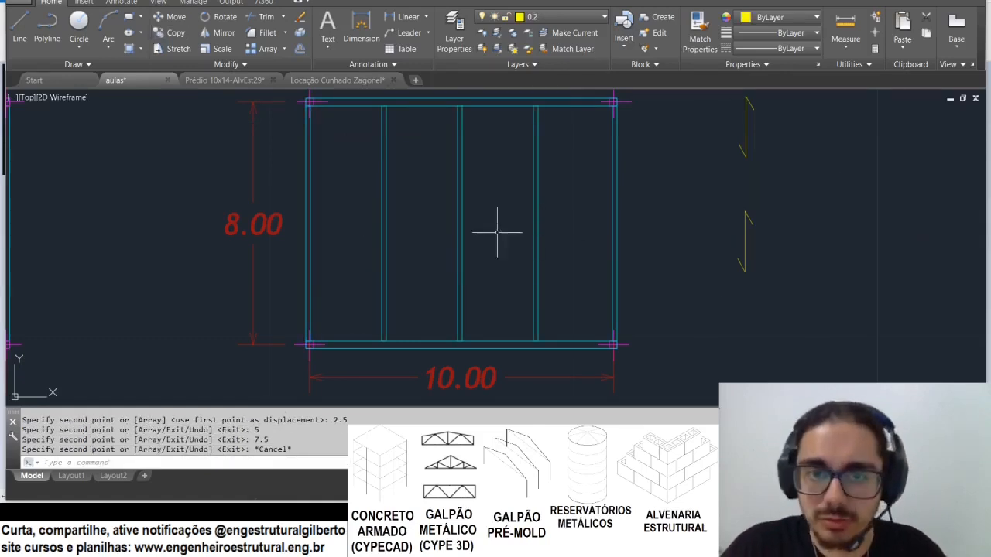
pyautogui.click(420, 98)
pyautogui.press('Escape')
pyautogui.click(478, 247)
pyautogui.press('Escape')
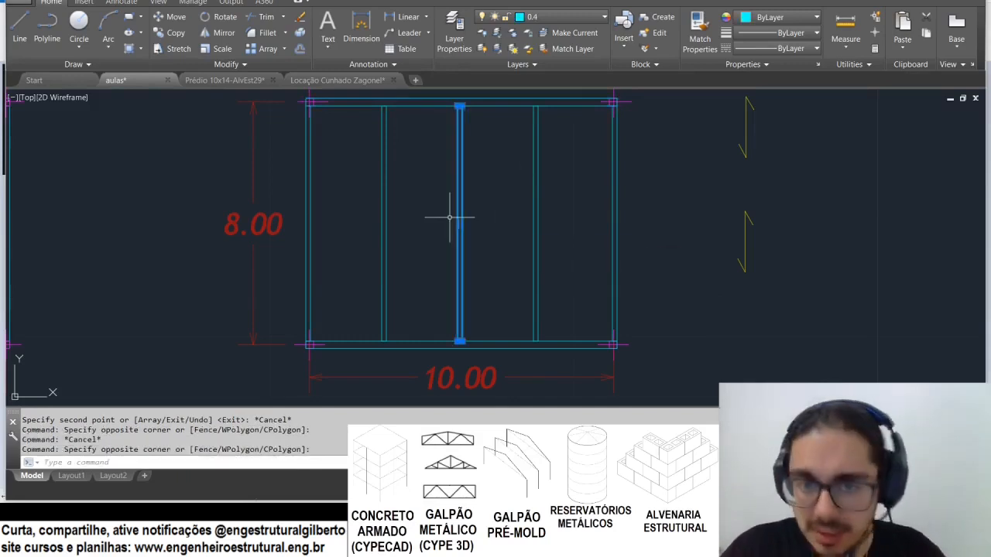
pyautogui.click(430, 103)
pyautogui.click(438, 128)
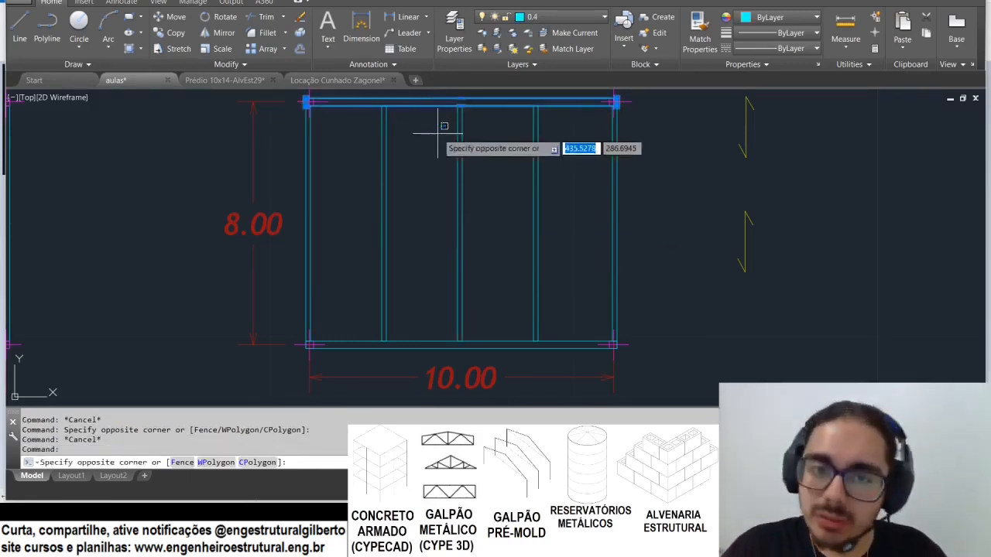
pyautogui.press('Escape')
pyautogui.press('Escape')
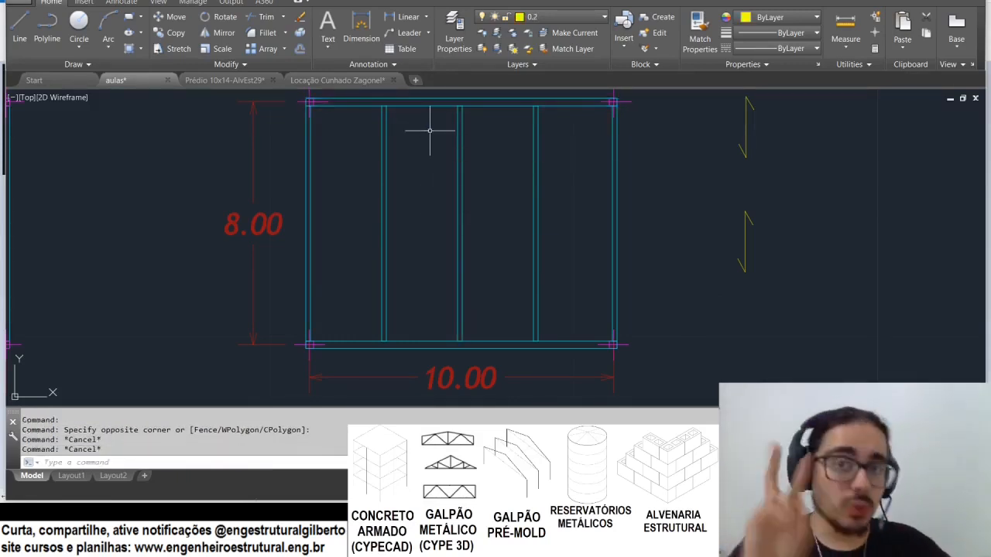
pyautogui.click(408, 130)
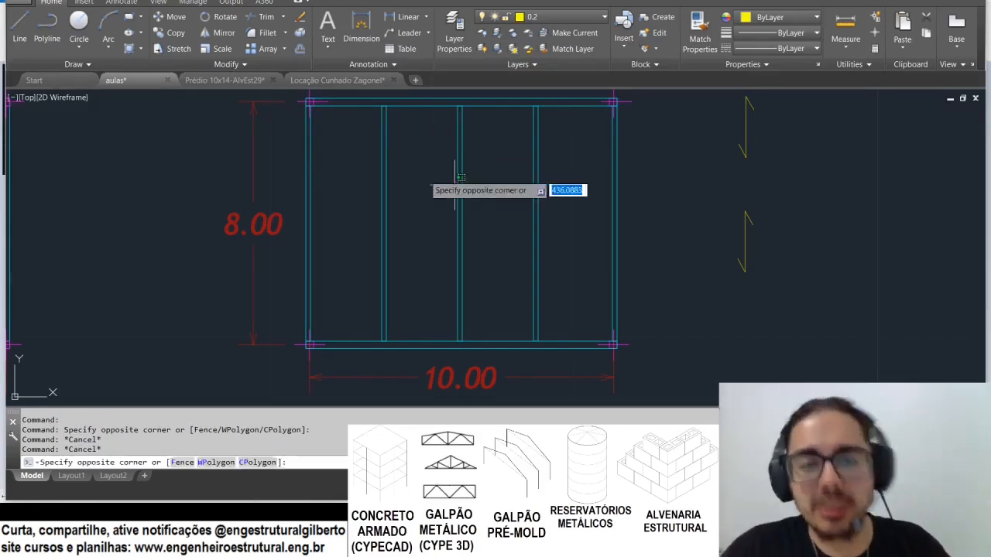
pyautogui.press('Escape')
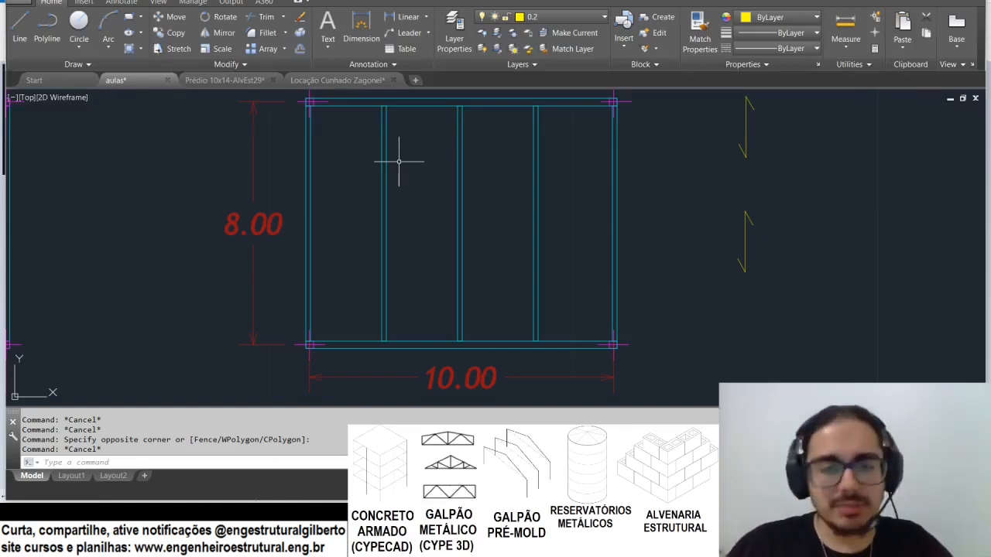
# Step: Undo the beam copies, the arrow relocation and the erasures back to the original crossing-beam layout
pyautogui.hotkey('ctrl', 'z')
pyautogui.hotkey('ctrl', 'z')
pyautogui.hotkey('ctrl', 'z')
pyautogui.hotkey('ctrl', 'z')
pyautogui.hotkey('ctrl', 'z')
pyautogui.hotkey('ctrl', 'z')
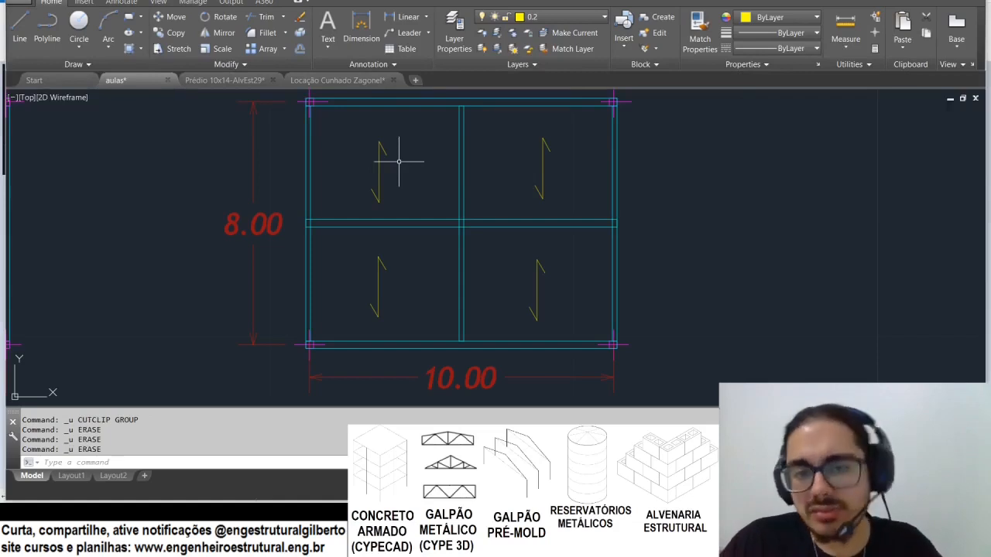
# Step: Redo all the undone changes up to the layout with three parallel interior beams
pyautogui.hotkey('ctrl', 'y')
pyautogui.hotkey('ctrl', 'y')
pyautogui.hotkey('ctrl', 'y')
pyautogui.hotkey('ctrl', 'y')
pyautogui.hotkey('ctrl', 'y')
pyautogui.hotkey('ctrl', 'y')
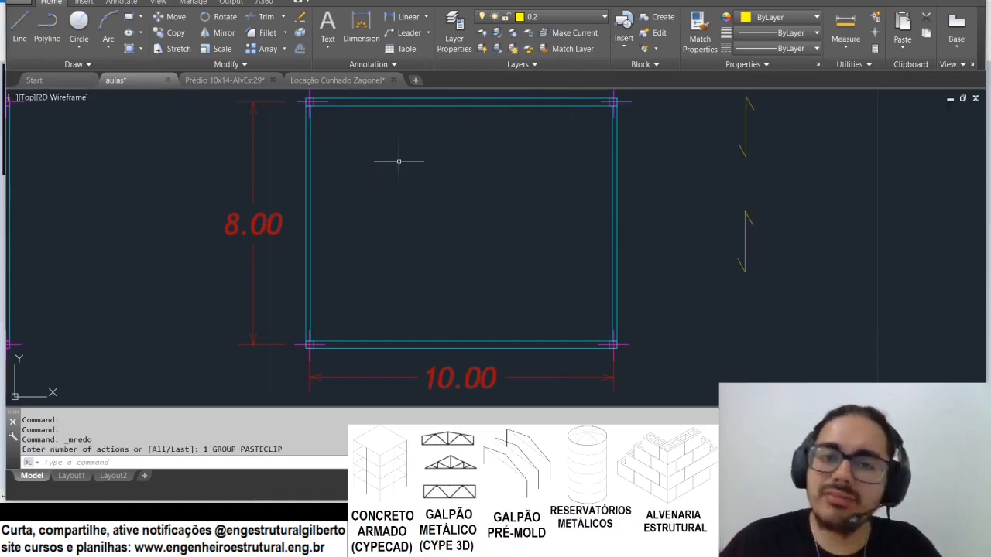
pyautogui.hotkey('ctrl', 'y')
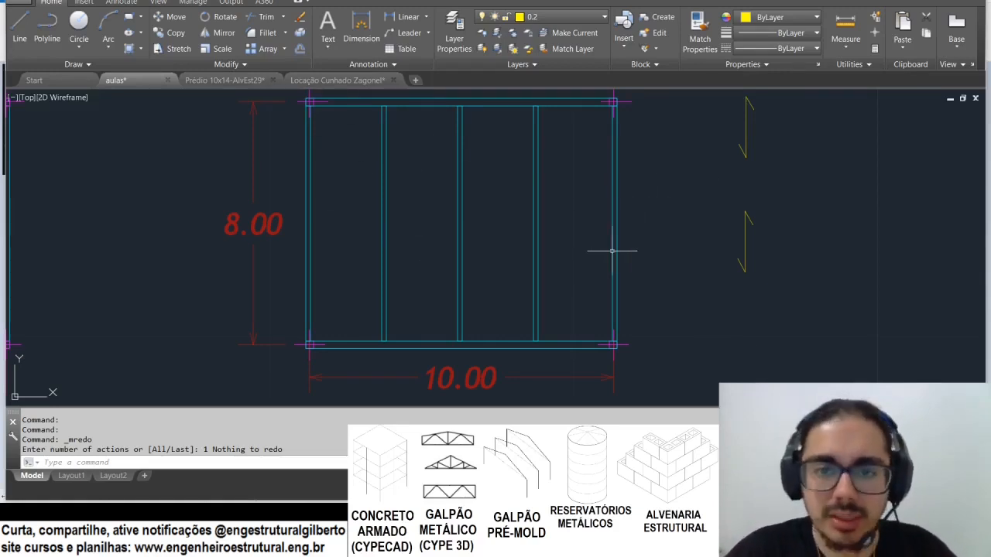
pyautogui.click(577, 243)
pyautogui.click(284, 217)
pyautogui.press('Escape')
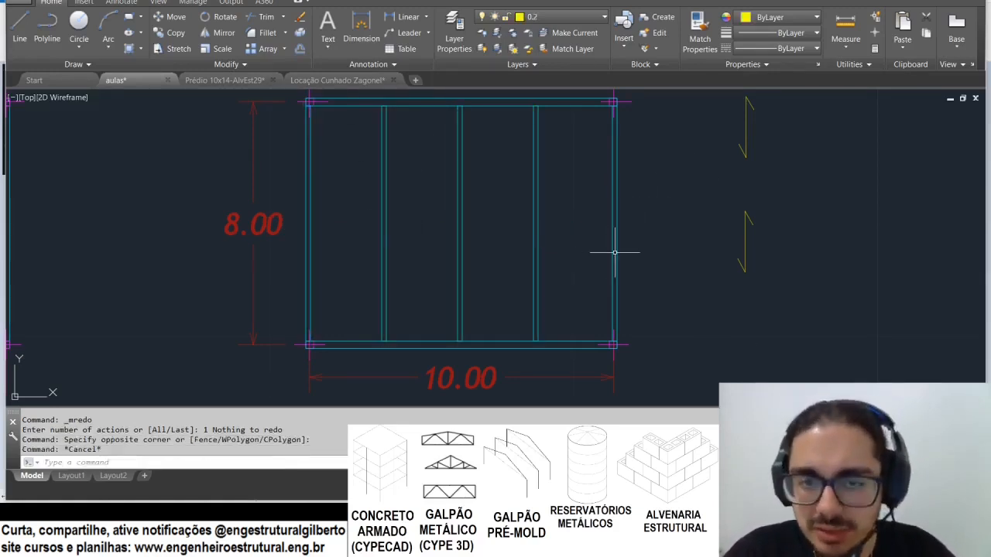
pyautogui.click(674, 247)
pyautogui.press('Escape')
pyautogui.press('Escape')
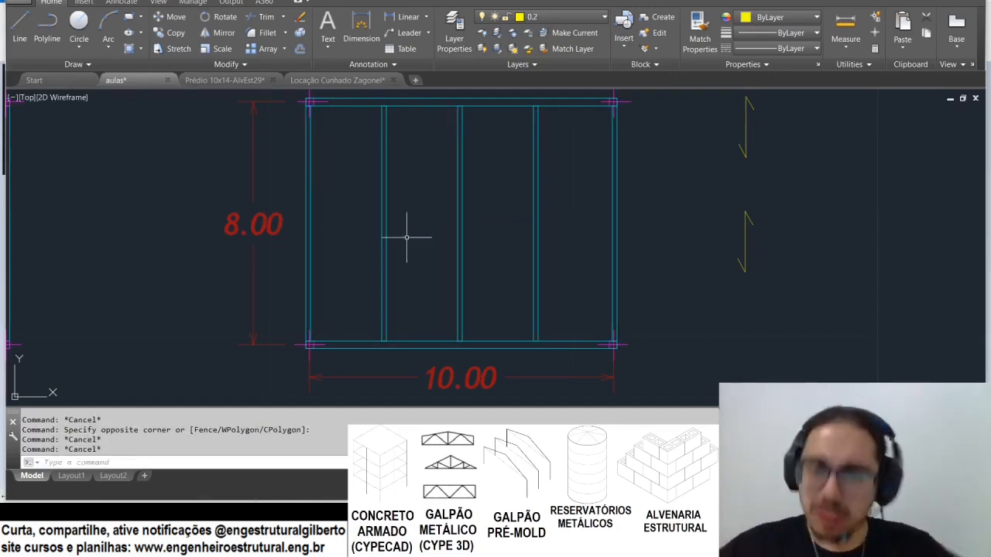
# Step: Erase the three parallel interior beams from the 10 by 8 m floor plan
pyautogui.click(573, 258)
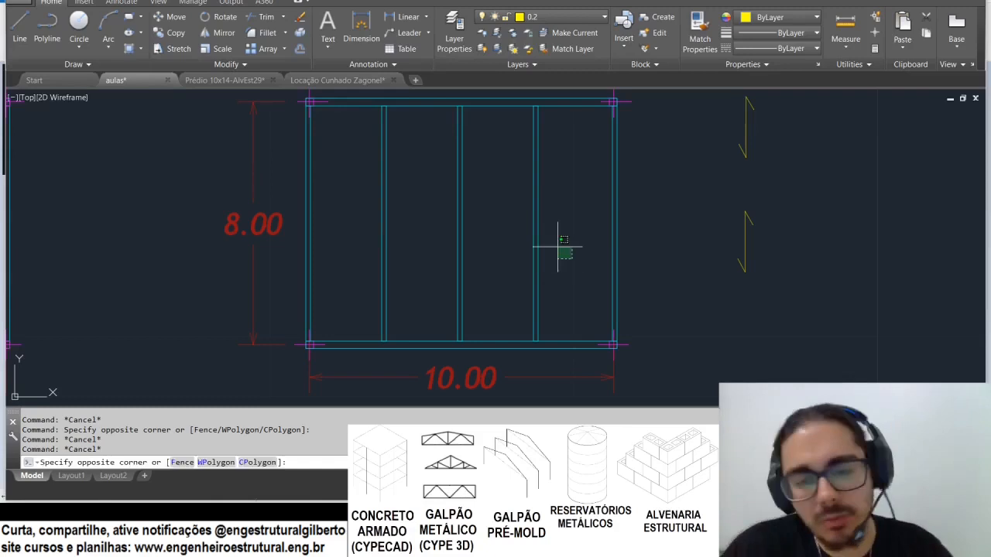
pyautogui.click(380, 236)
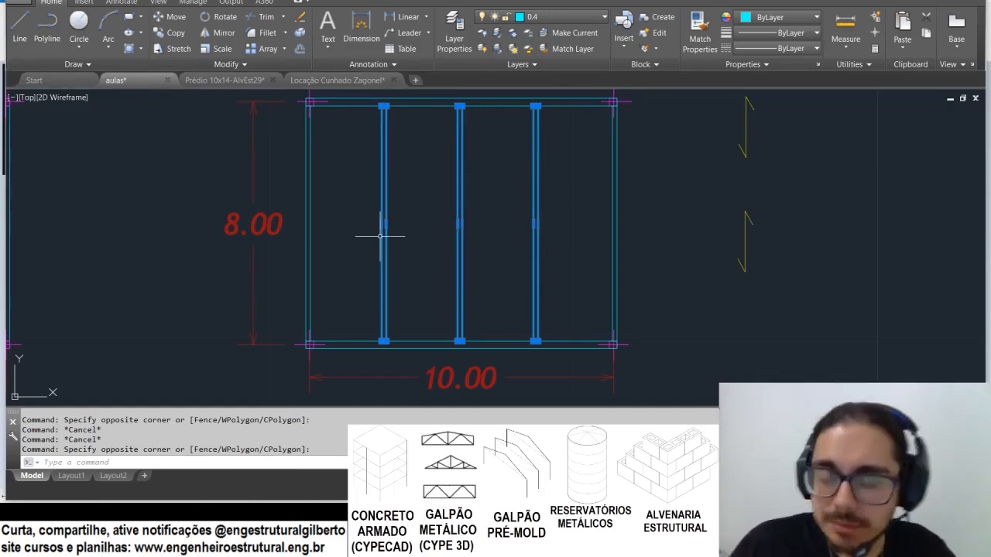
pyautogui.write('e')
pyautogui.press('Return')
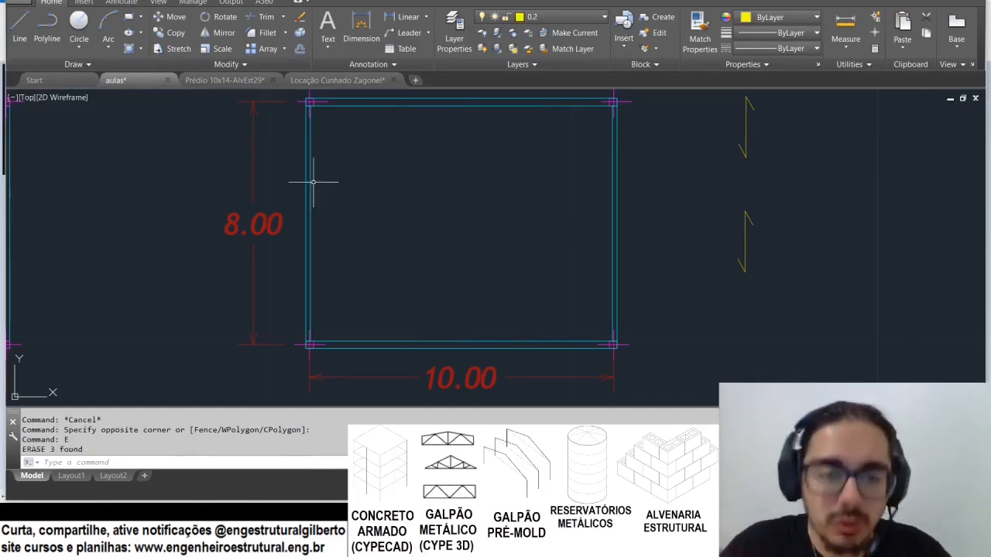
# Step: Copy the left edge beam horizontally into the plan at distances of 3.4 and 6.7
pyautogui.click(312, 183)
pyautogui.click(176, 33)
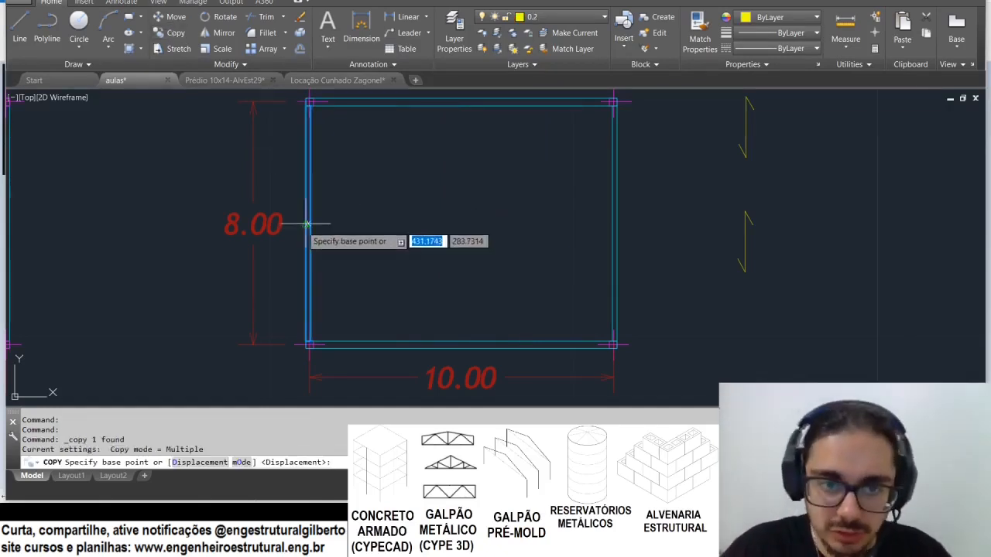
pyautogui.click(308, 224)
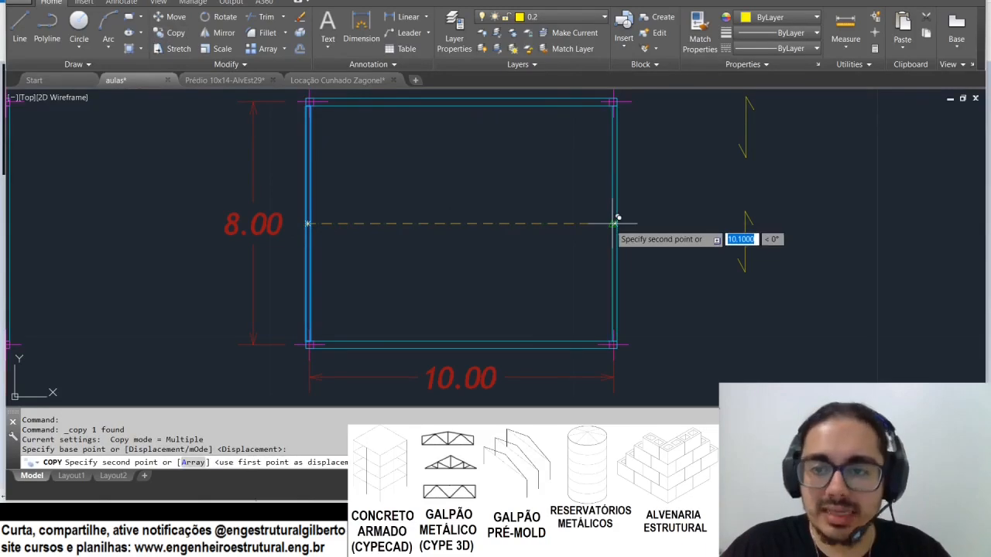
pyautogui.write('3')
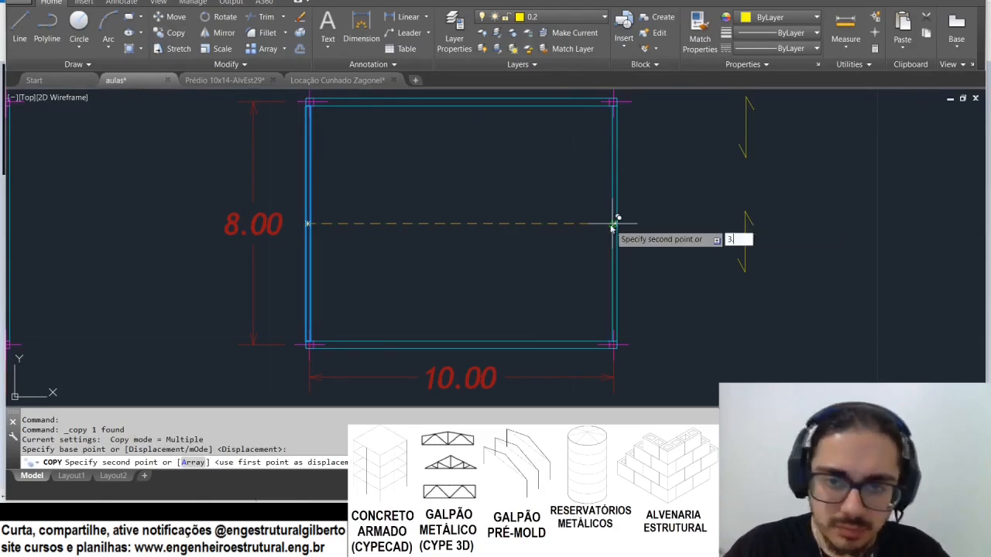
pyautogui.write('.4')
pyautogui.press('Return')
pyautogui.write('6.7')
pyautogui.press('Return')
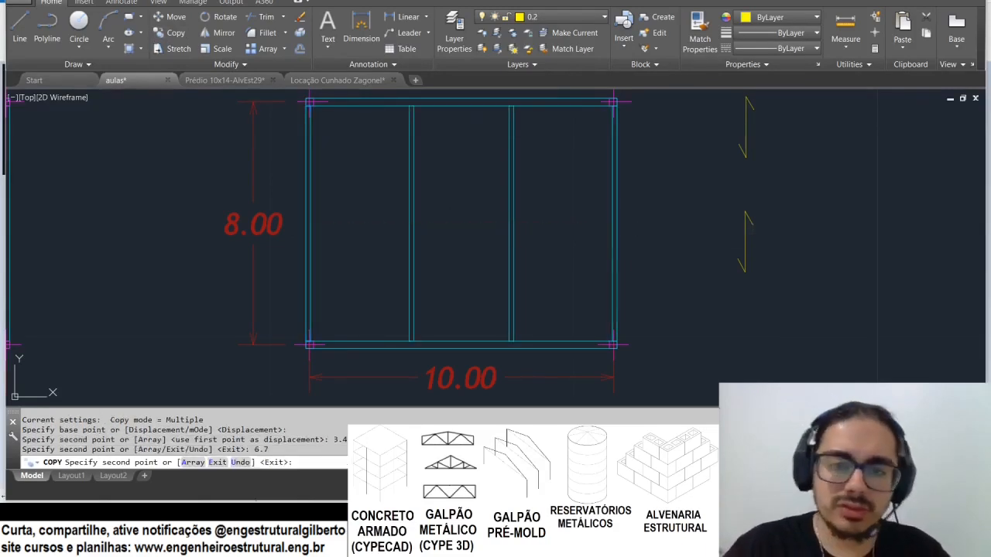
pyautogui.press('Escape')
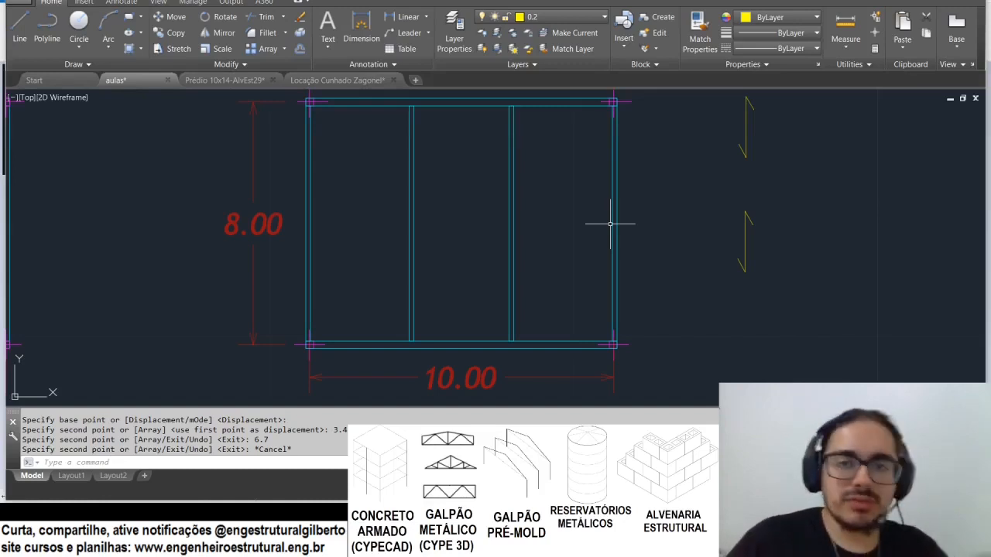
# Step: Erase the two interior beams that divide the plan into three bays
pyautogui.click(611, 224)
pyautogui.click(397, 215)
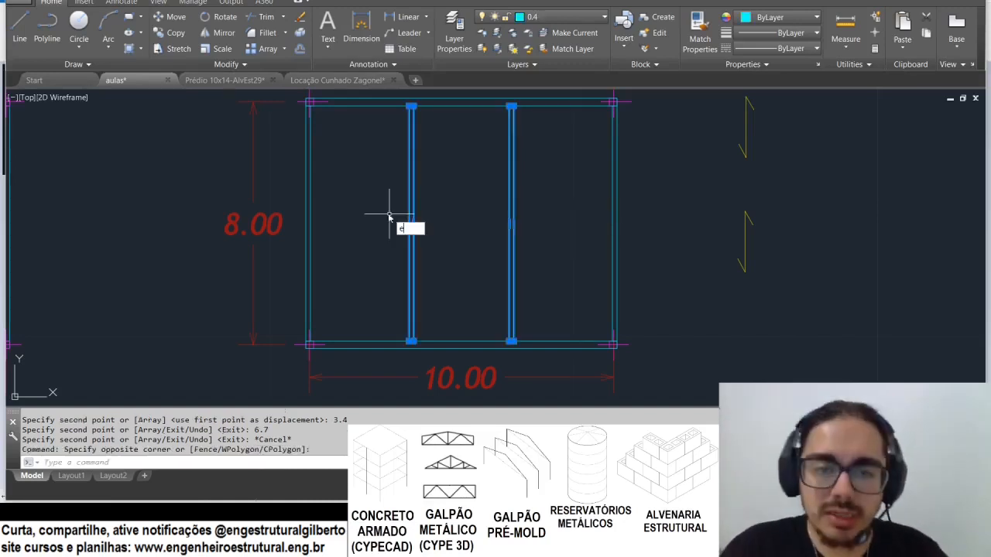
pyautogui.write('e')
pyautogui.press('Return')
# Step: Copy the left edge beam horizontally a distance of 5.05 as a single interior beam
pyautogui.click(449, 214)
pyautogui.click(311, 177)
pyautogui.click(368, 189)
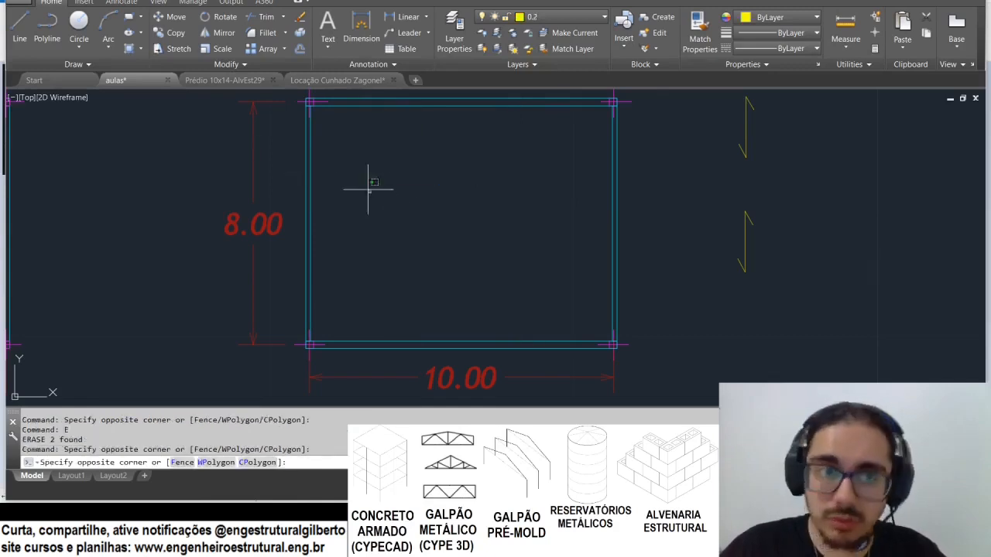
pyautogui.click(315, 162)
pyautogui.click(310, 187)
pyautogui.click(176, 32)
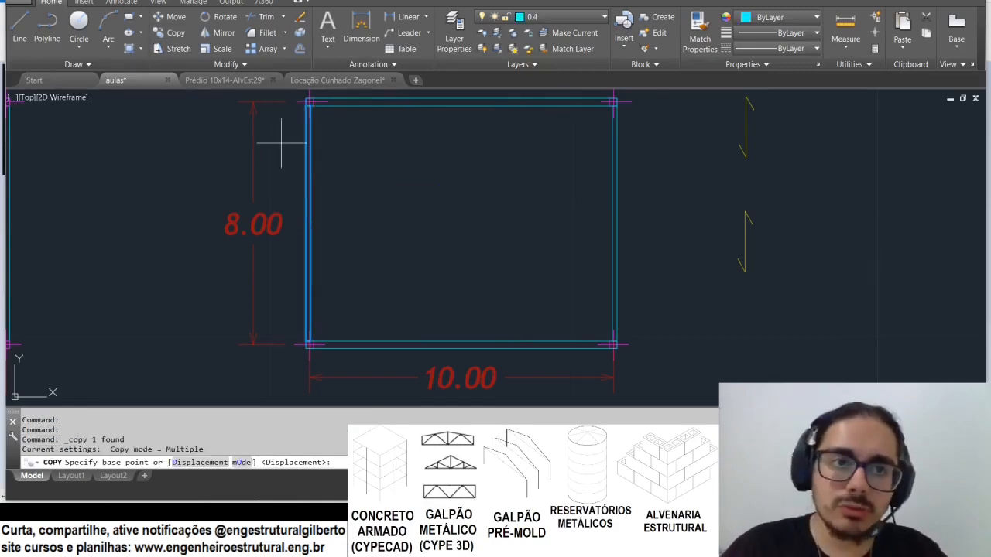
pyautogui.click(337, 205)
pyautogui.write('5.05')
pyautogui.press('Return')
pyautogui.press('Escape')
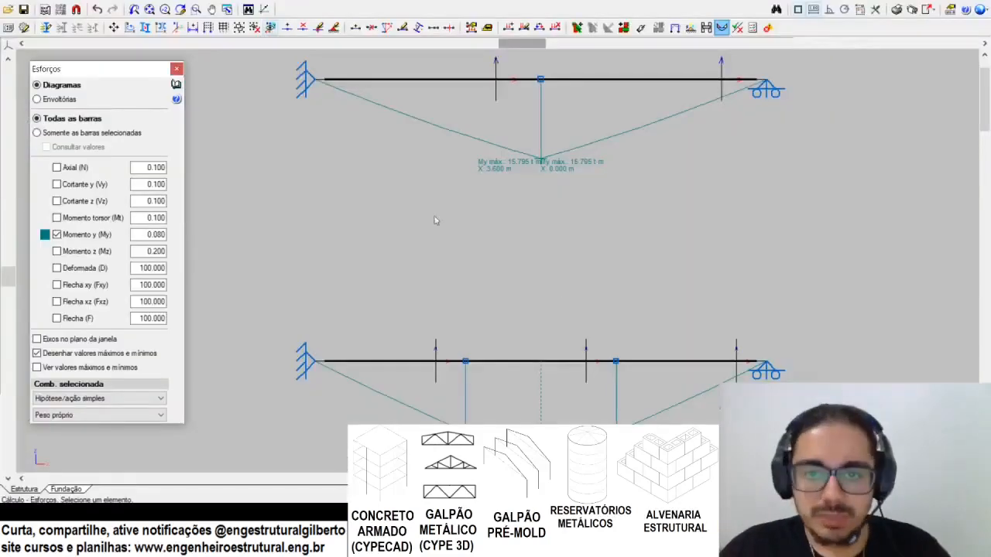
# Step: In the CYPE 3D model, hide the Momento y (My) diagrams and show the bars' section descriptions
pyautogui.click(57, 234)
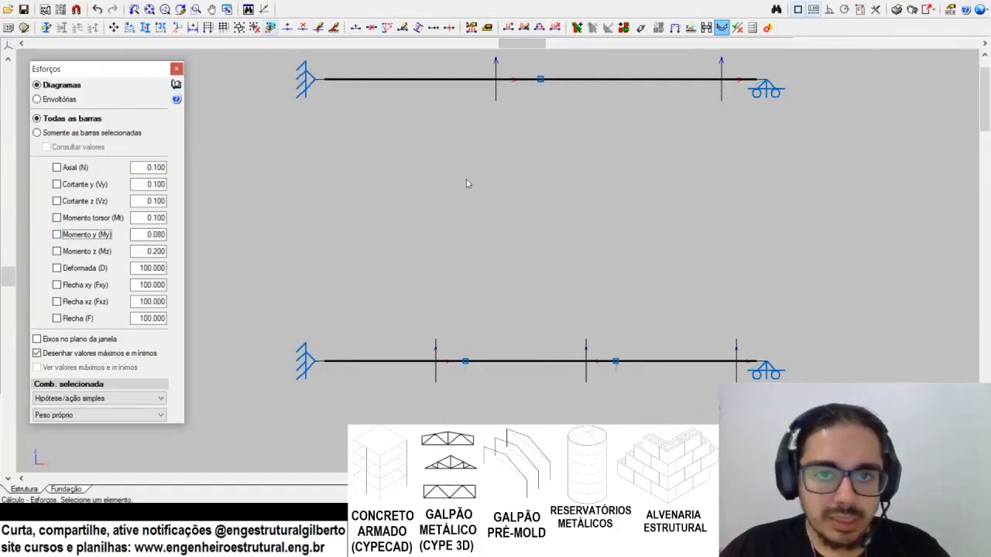
pyautogui.moveTo(387, 143); pyautogui.dragTo(386, 167, button='middle')
pyautogui.moveTo(429, 130); pyautogui.dragTo(428, 135, button='middle')
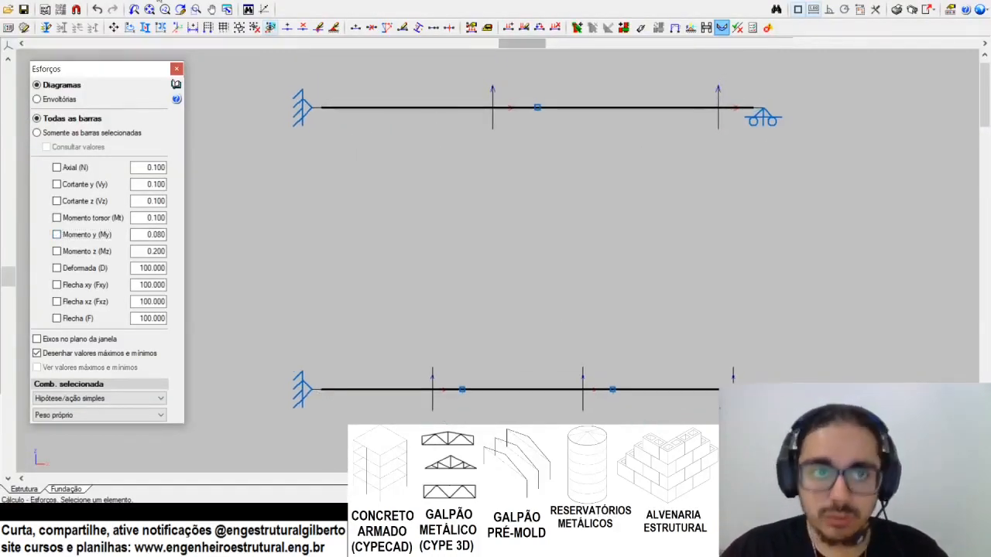
pyautogui.click(174, 2)
pyautogui.click(212, 62)
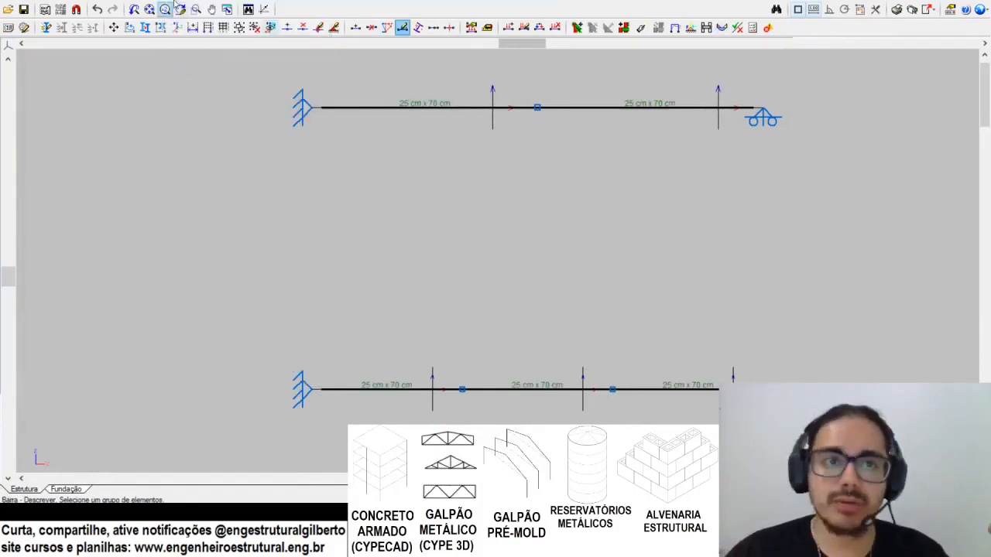
# Step: Check the span between the supports of the two beams using the new bar tool as a measure
pyautogui.click(174, 8)
pyautogui.click(202, 9)
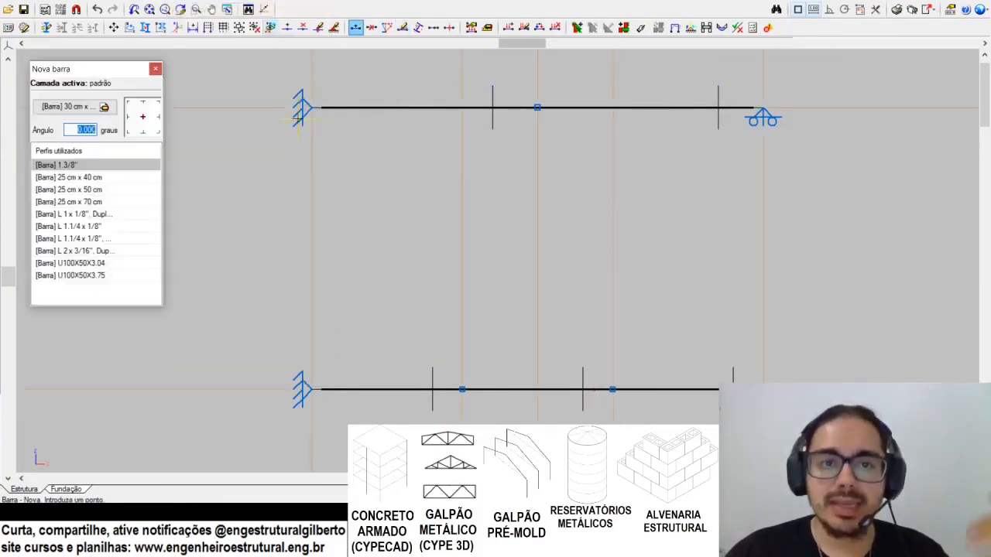
pyautogui.click(310, 106)
pyautogui.click(762, 109)
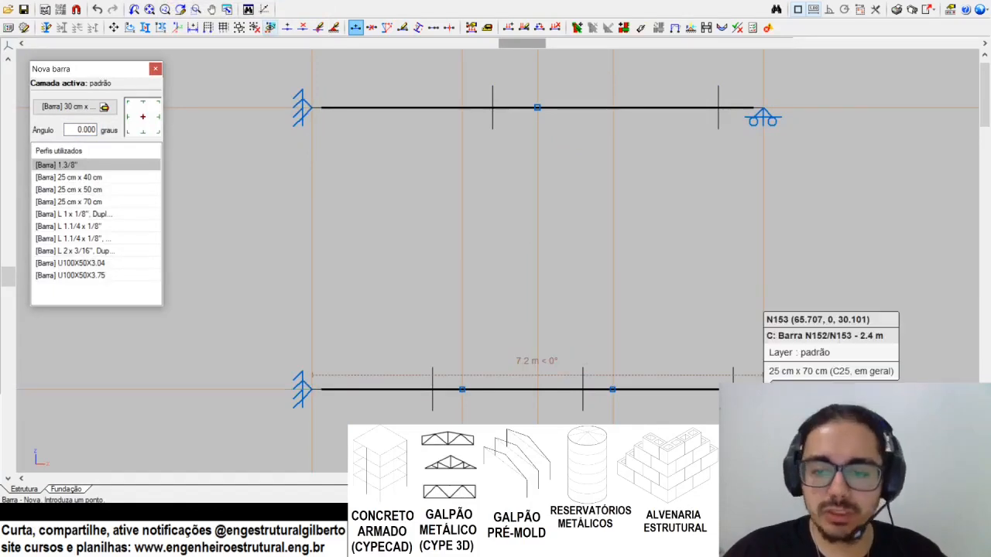
pyautogui.scroll(-1, 693, 275)
pyautogui.moveTo(611, 377); pyautogui.dragTo(611, 358, button='middle')
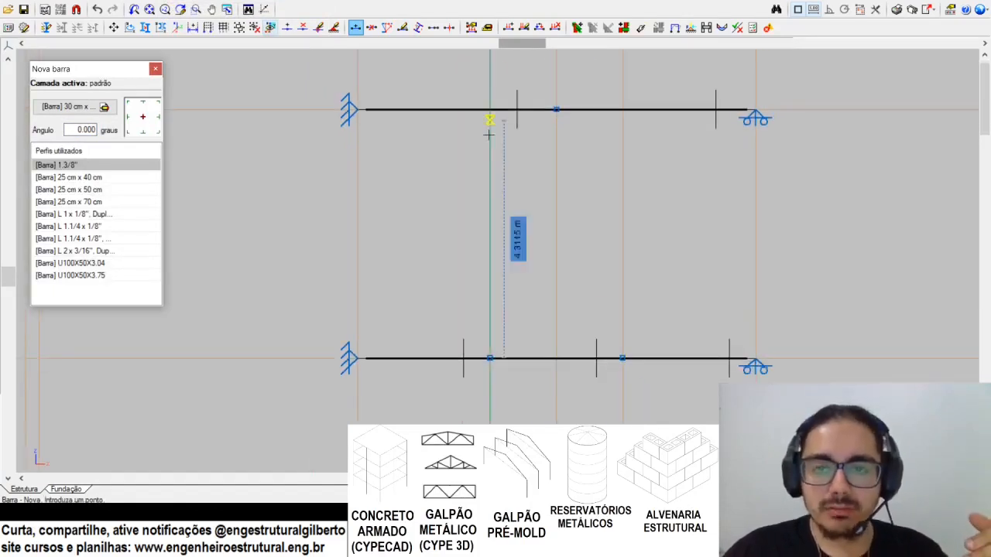
pyautogui.moveTo(528, 81); pyautogui.dragTo(513, 165, button='middle')
# Step: Display the load case on the beams to examine the point loads on the upper beam
pyautogui.click(233, 1)
pyautogui.click(250, 9)
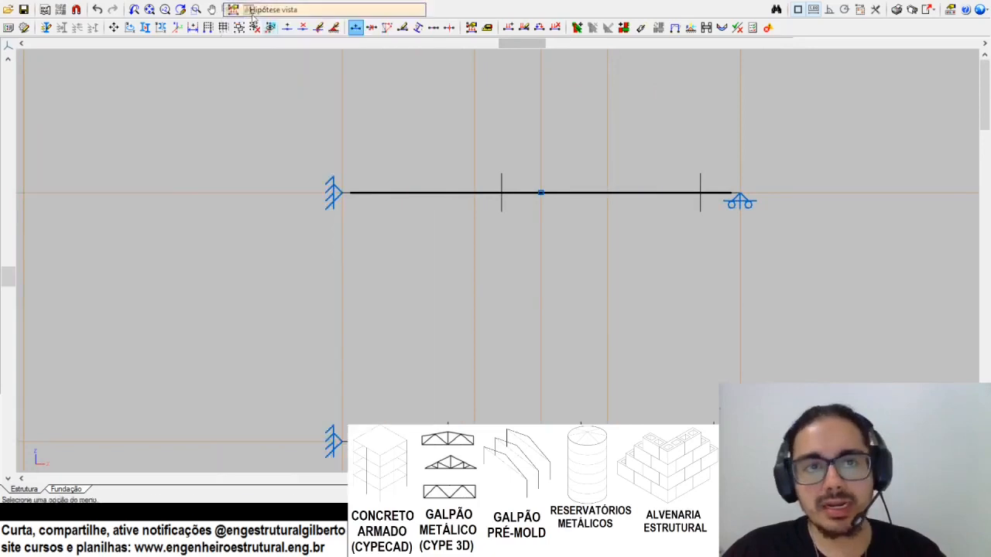
pyautogui.click(467, 268)
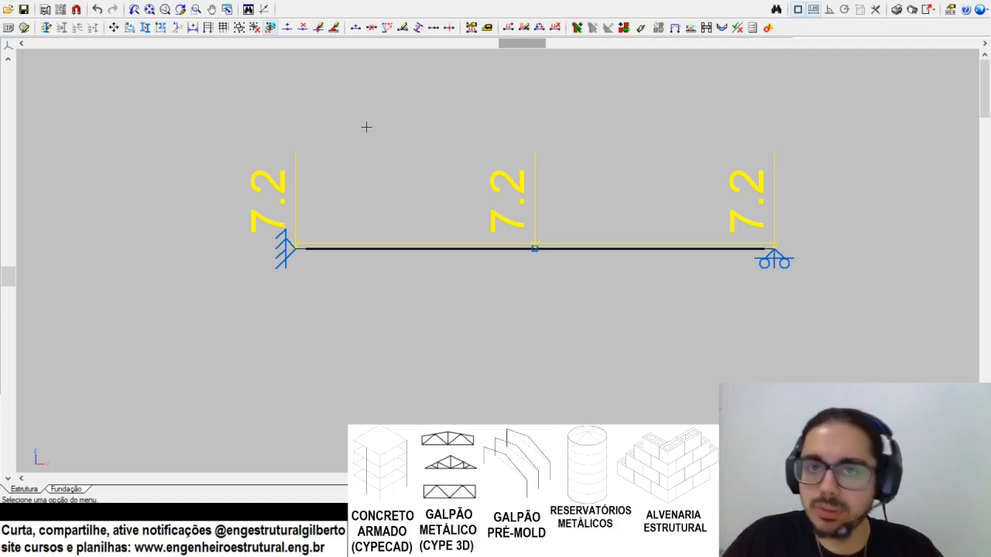
# Step: Check the load spacing on the upper beam and the lower beam's nodes with the new bar tool
pyautogui.click(171, 1)
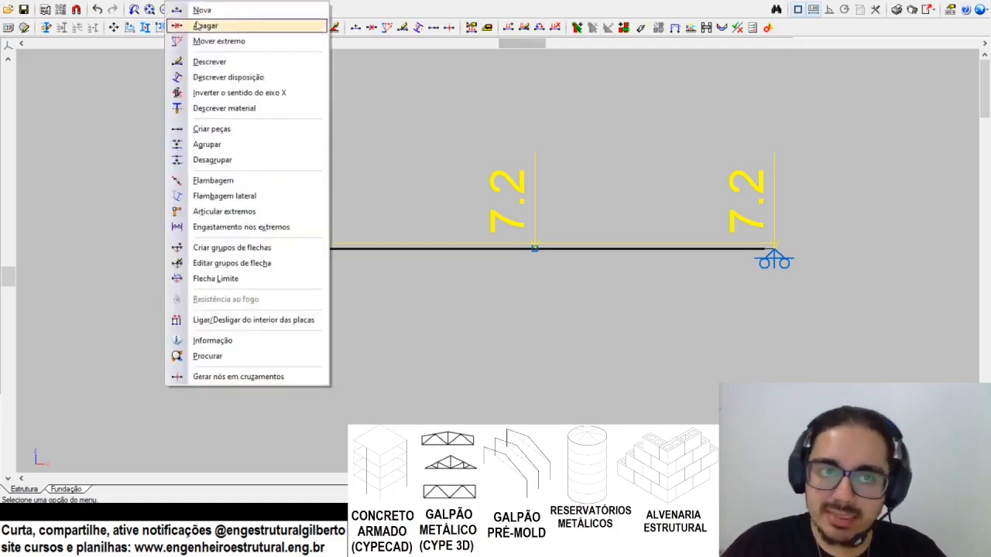
pyautogui.click(189, 9)
pyautogui.click(304, 249)
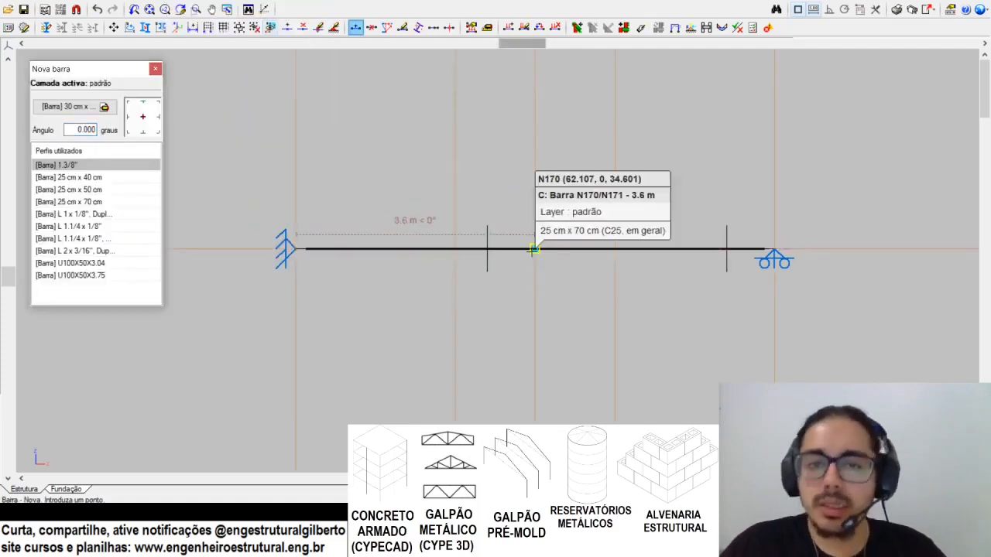
pyautogui.moveTo(558, 337); pyautogui.dragTo(531, 118, button='middle')
pyautogui.scroll(1, 323, 341)
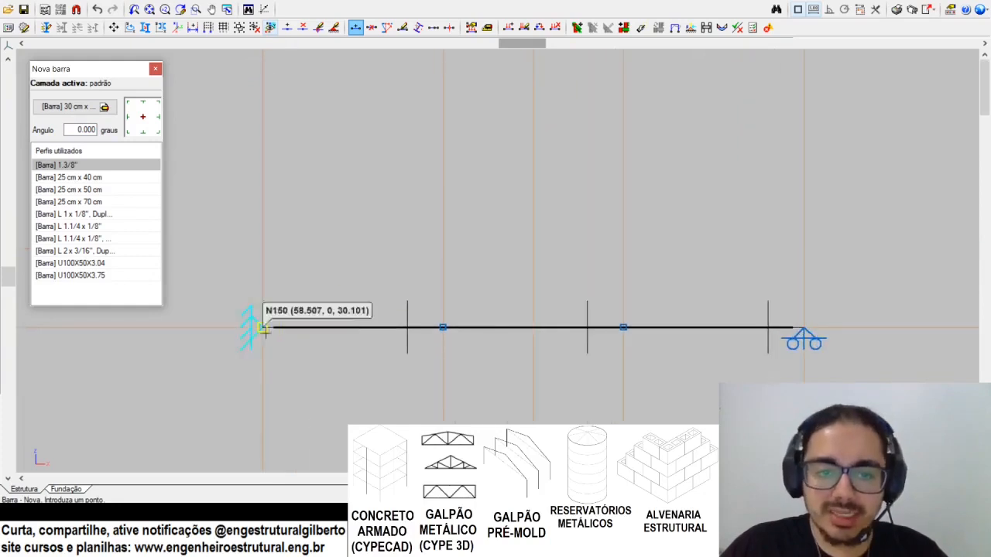
pyautogui.click(265, 330)
pyautogui.moveTo(404, 253); pyautogui.dragTo(396, 201, button='middle')
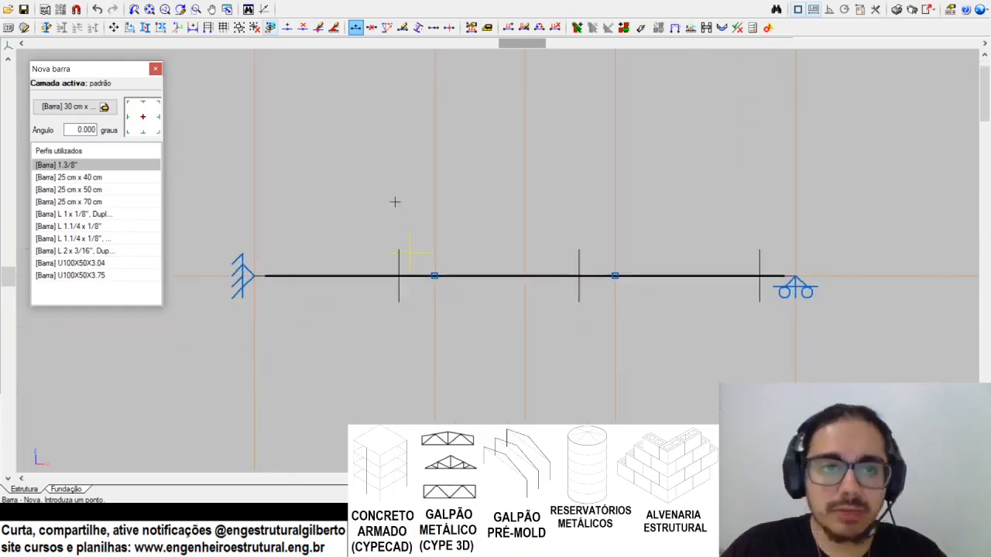
# Step: Display the load case again and compare the lower beam's point loads with those of the upper beam
pyautogui.click(230, 8)
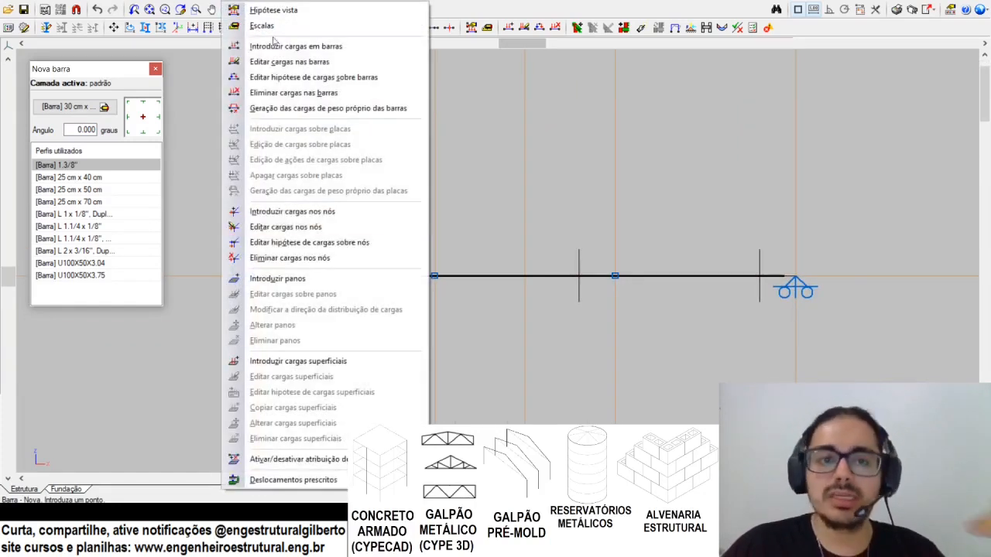
pyautogui.click(273, 10)
pyautogui.click(467, 263)
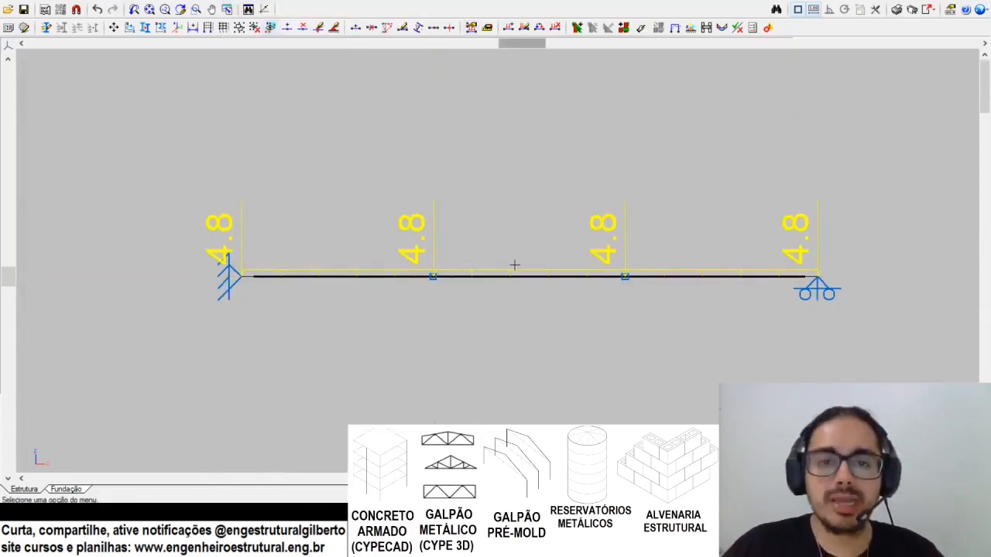
pyautogui.scroll(1, 515, 266)
pyautogui.scroll(-2, 522, 281)
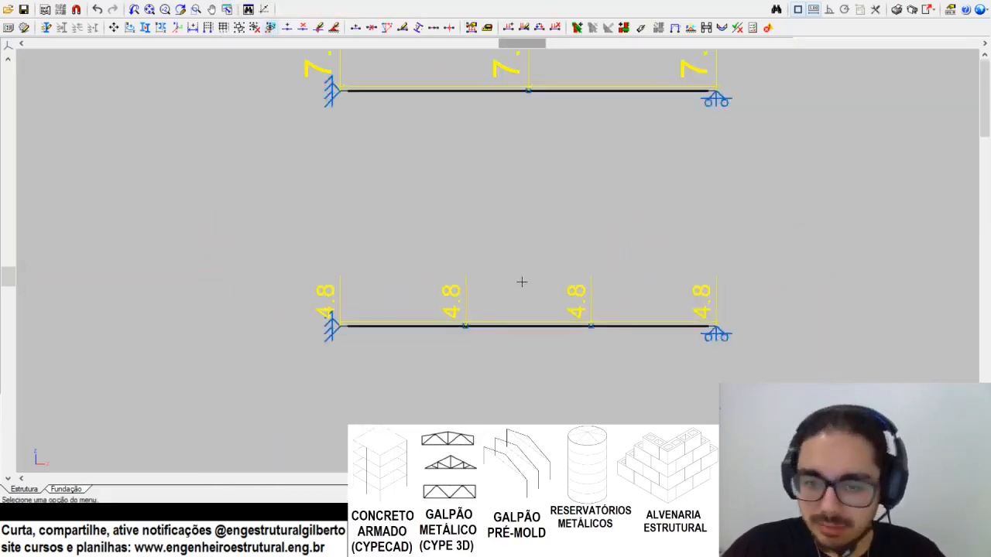
# Step: Show the Momento y (My) diagrams for all bars and examine the upper beam's maximum moment
pyautogui.click(309, 6)
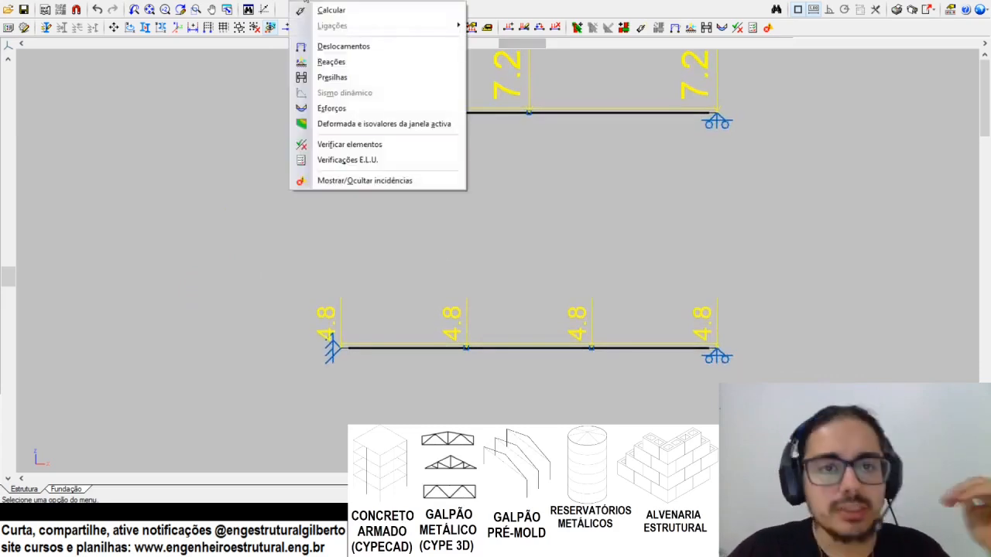
pyautogui.click(349, 110)
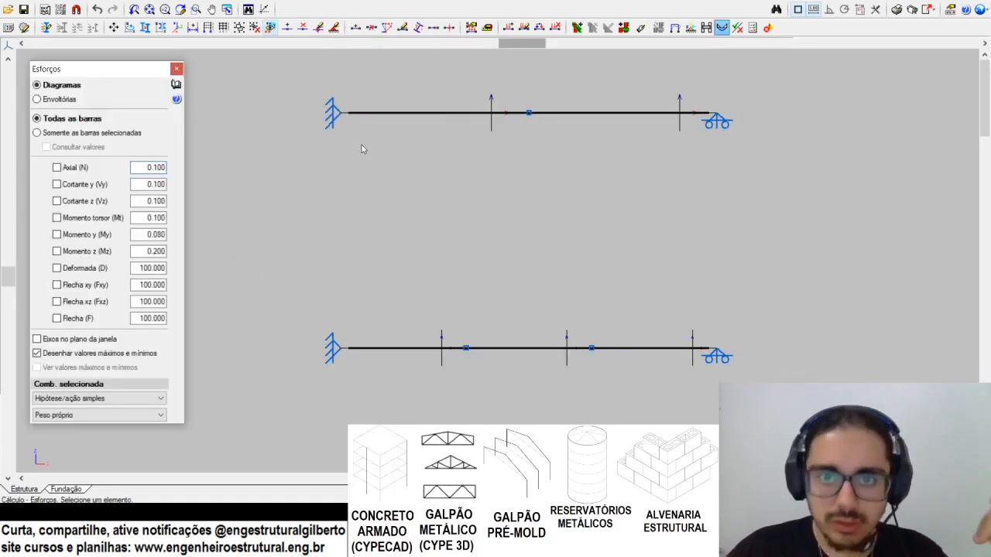
pyautogui.click(75, 238)
pyautogui.scroll(3, 507, 102)
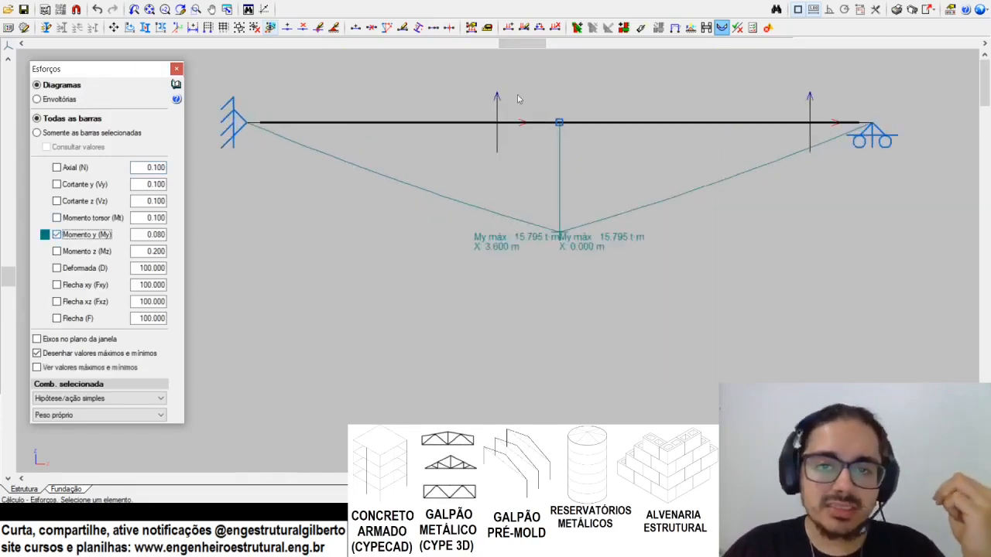
pyautogui.moveTo(555, 135); pyautogui.dragTo(479, 145, button='middle')
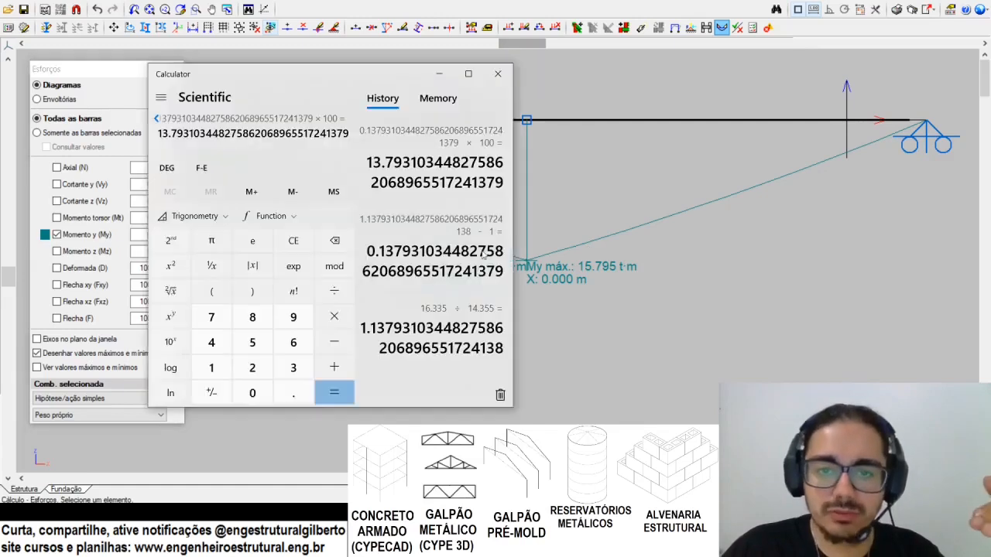
# Step: Close the calculator and compare the lower beam's maximum My moment with the upper beam's
pyautogui.click(502, 74)
pyautogui.scroll(-4, 529, 133)
pyautogui.scroll(3, 553, 342)
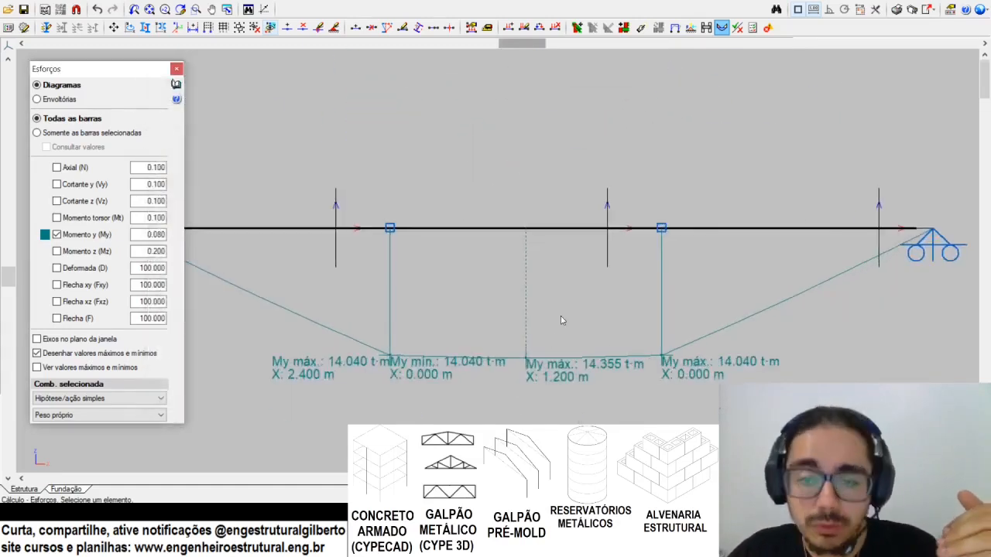
pyautogui.scroll(-3, 589, 393)
pyautogui.scroll(2, 558, 149)
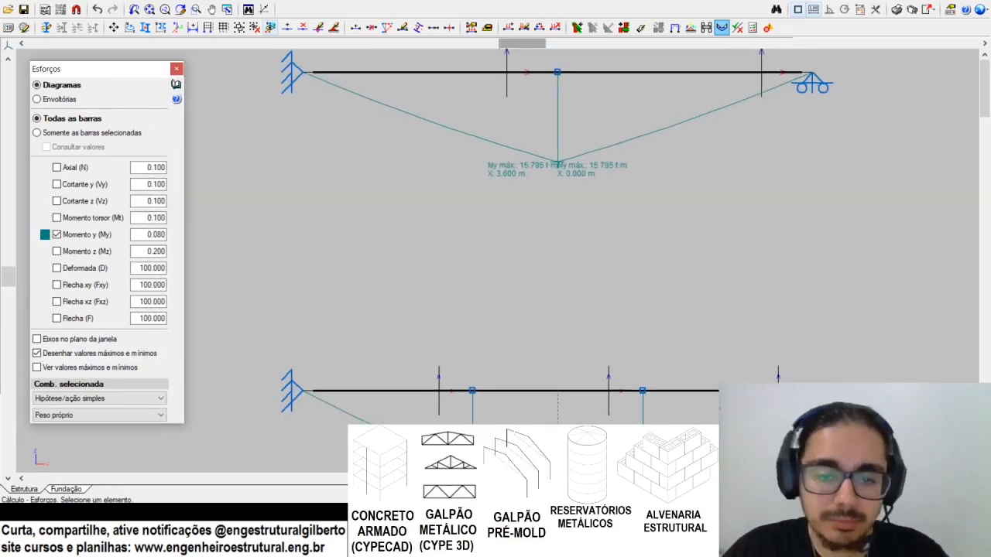
# Step: Switch to Calculator and divide the upper beam's maximum My of 15.795 by the lower beam's 14.355
pyautogui.click(397, 517)
pyautogui.write('1')
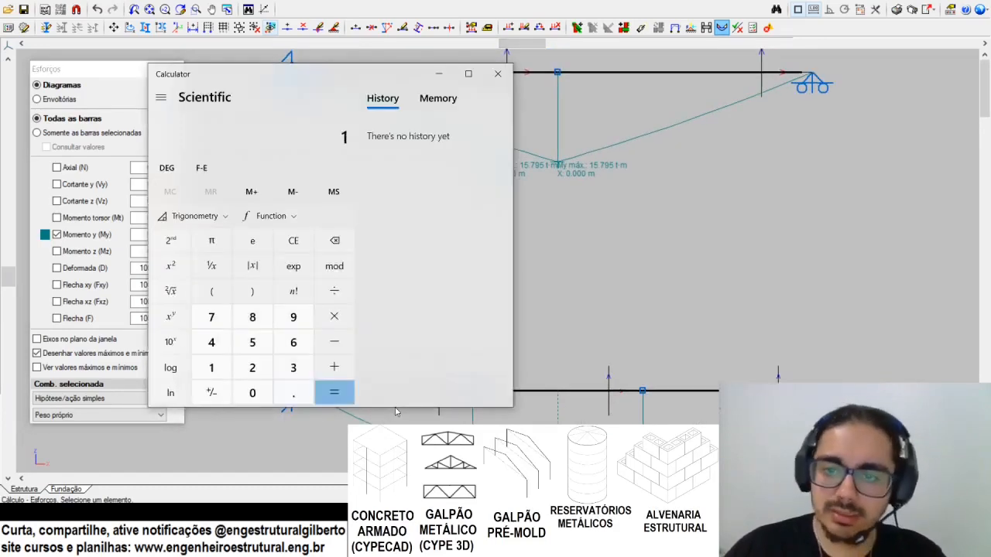
pyautogui.write('5.795/')
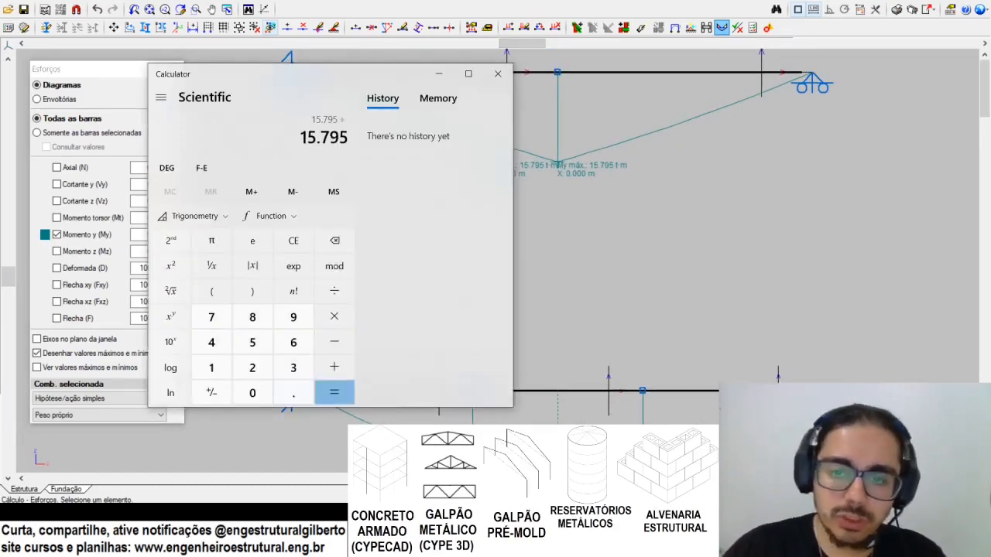
pyautogui.click(529, 96)
pyautogui.moveTo(545, 469); pyautogui.dragTo(544, 299, button='middle')
pyautogui.scroll(2, 545, 299)
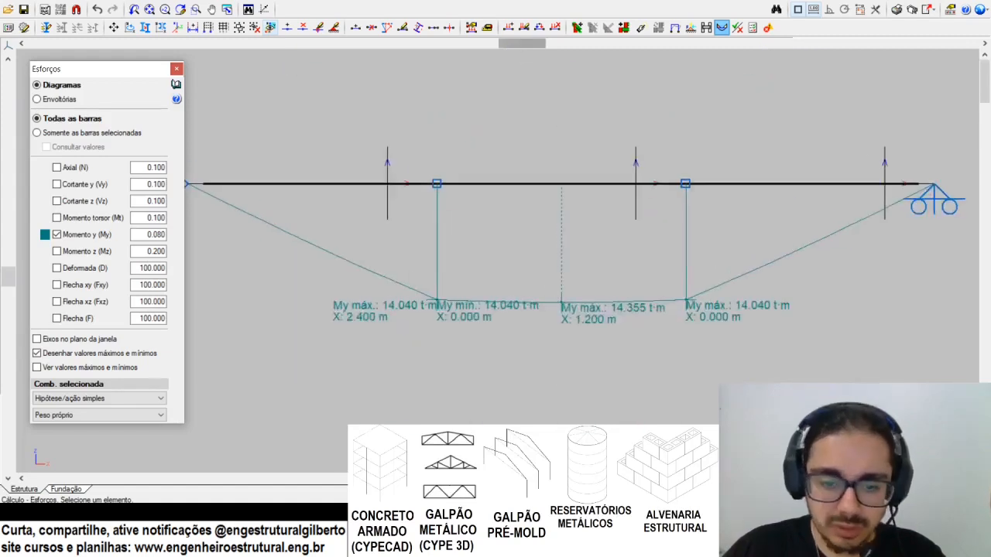
pyautogui.hotkey('alt', 'Tab')
pyautogui.hotkey('alt', 'Tab')
pyautogui.hotkey('alt', 'Tab')
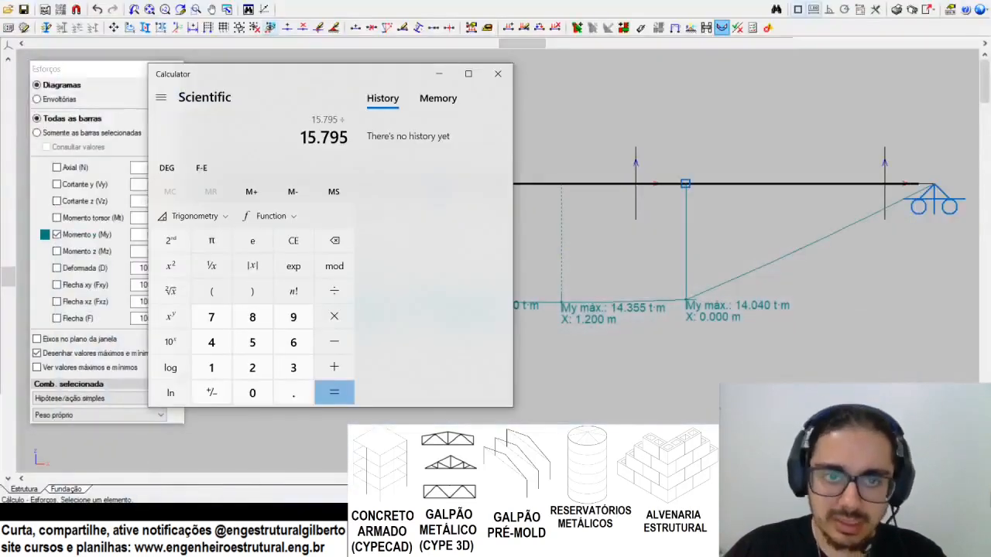
pyautogui.write('14.355')
pyautogui.press('Return')
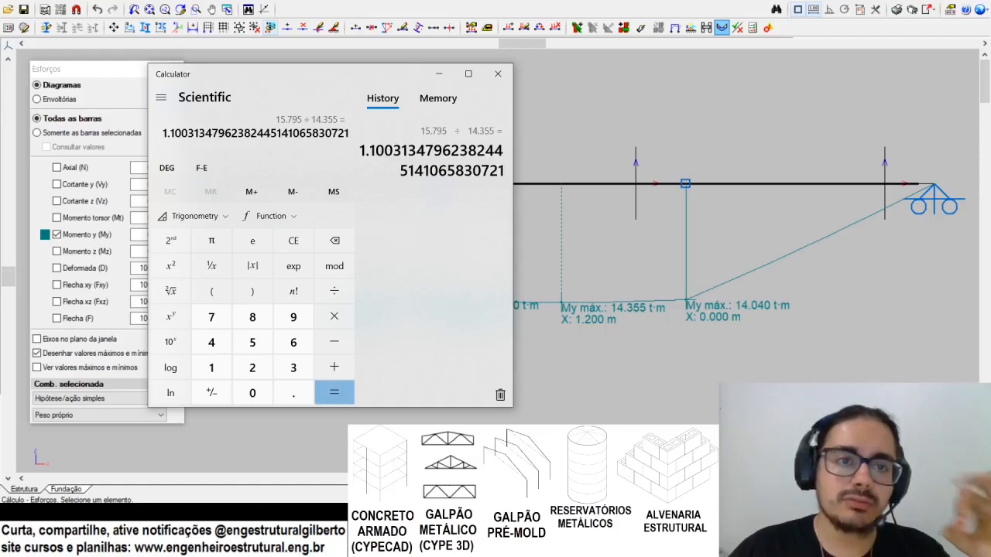
# Step: Convert the moment ratio to a percentage difference by subtracting 1 and multiplying by 100
pyautogui.write('*4')
pyautogui.press('BackSpace')
pyautogui.write('1003134796238244')
pyautogui.press('Return')
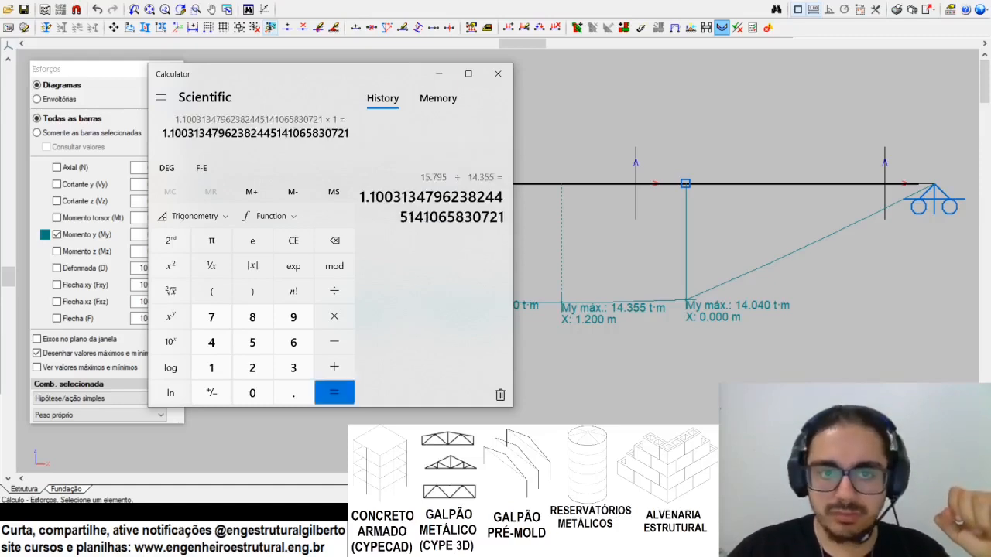
pyautogui.write('-1')
pyautogui.press('Return')
pyautogui.write('*100')
pyautogui.press('Return')
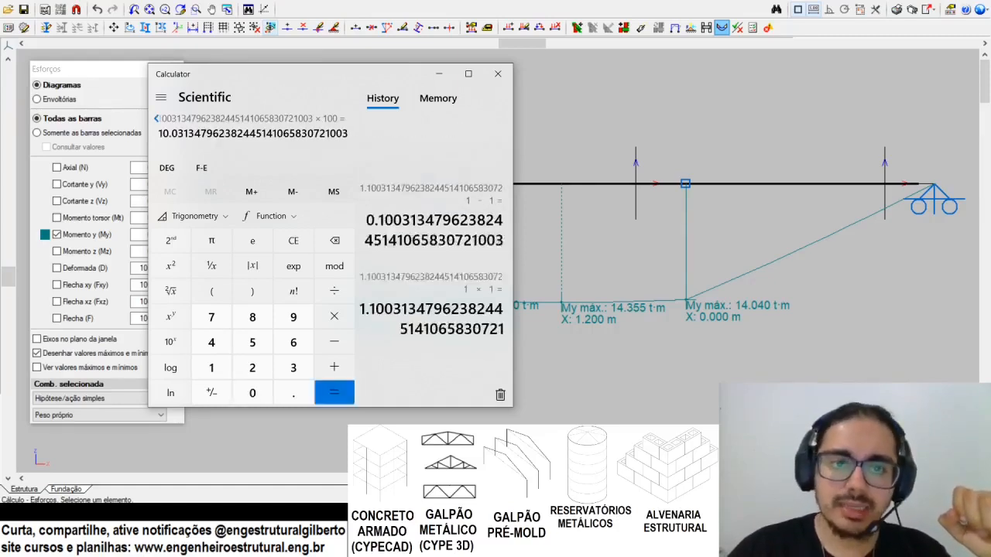
# Step: Switch back to CYPE 3D and replace the My diagrams with the Cortante z (Vz) diagrams for all bars
pyautogui.hotkey('alt', 'Tab')
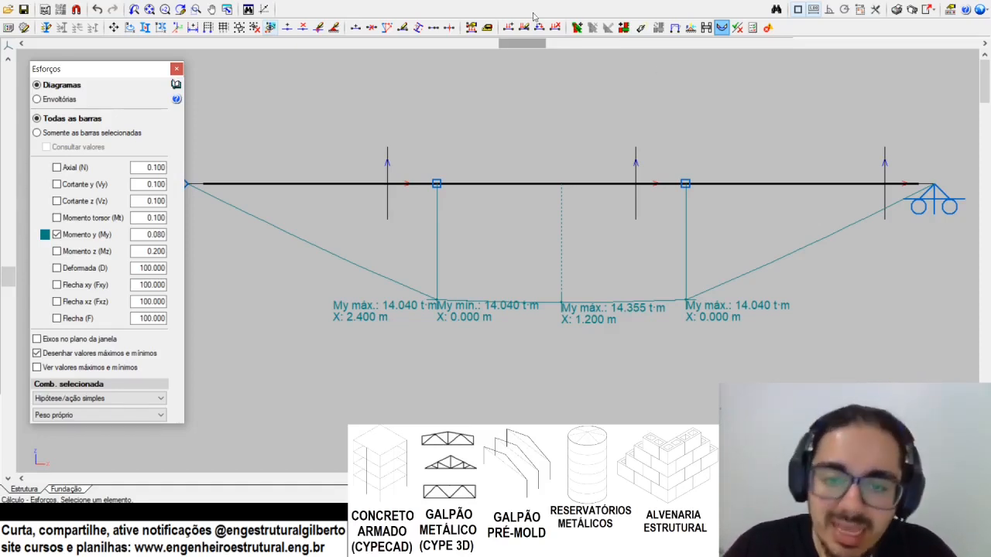
pyautogui.scroll(-5, 562, 312)
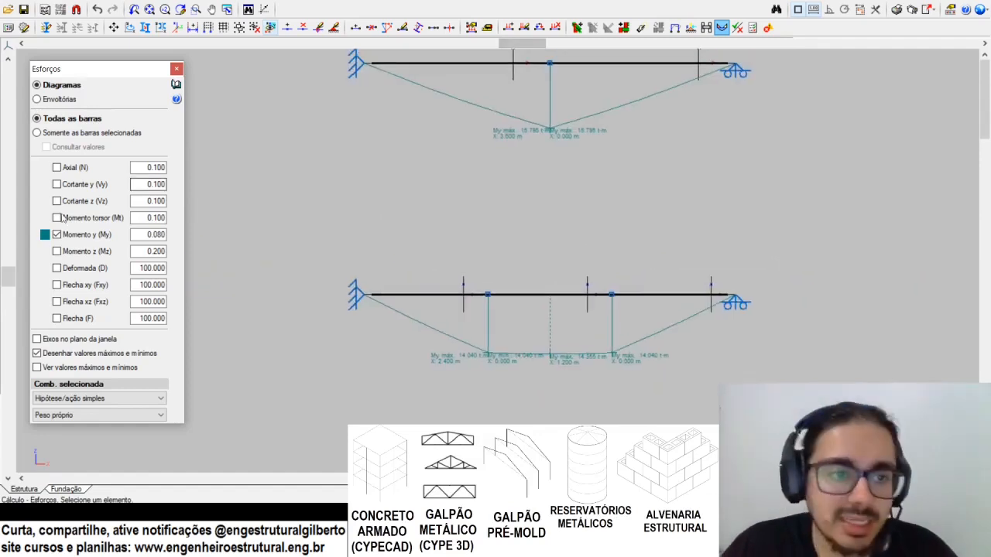
pyautogui.click(76, 235)
pyautogui.click(75, 184)
pyautogui.click(75, 200)
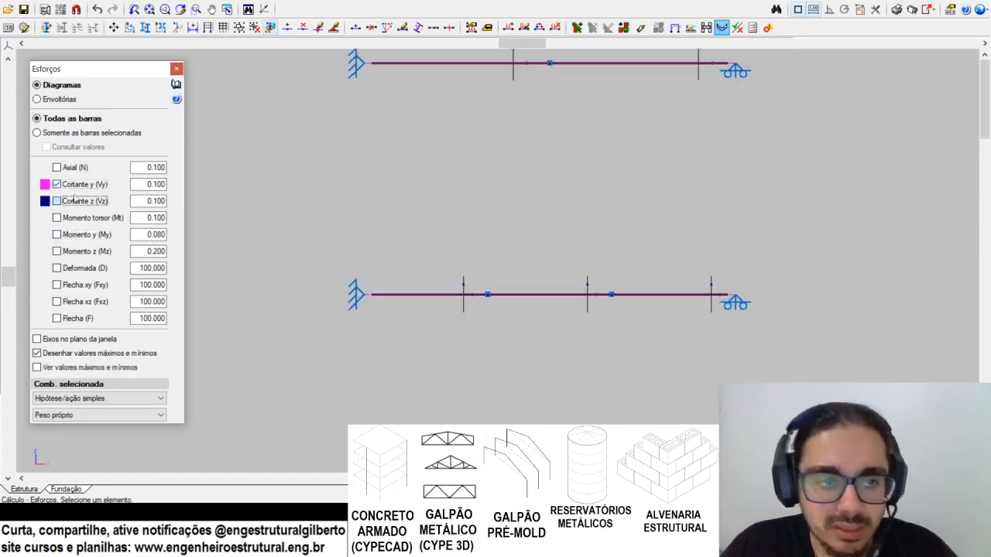
pyautogui.click(75, 186)
pyautogui.scroll(3, 569, 330)
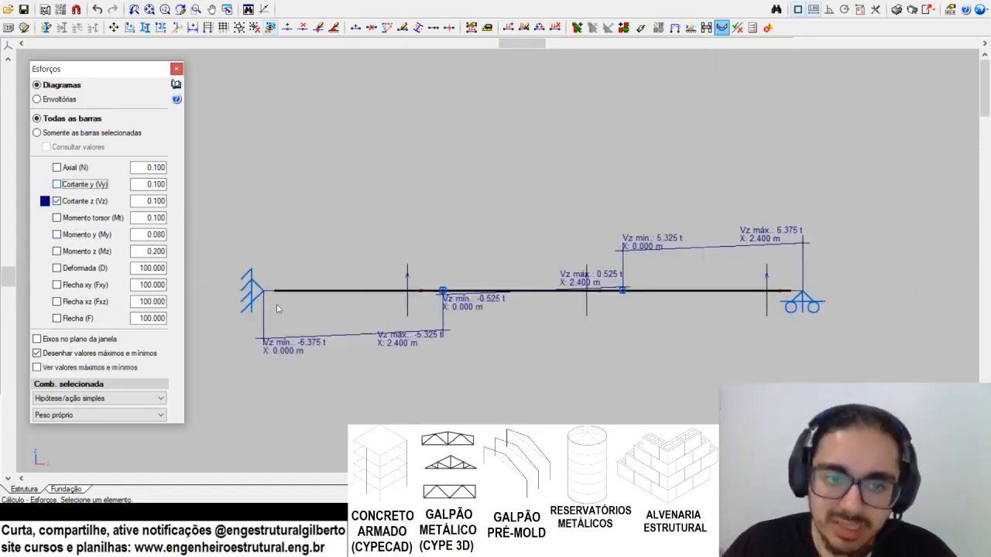
# Step: Examine the support shear on the lower beam and compare it with the upper beam's maximum Vz
pyautogui.moveTo(266, 301); pyautogui.dragTo(262, 314, button='middle')
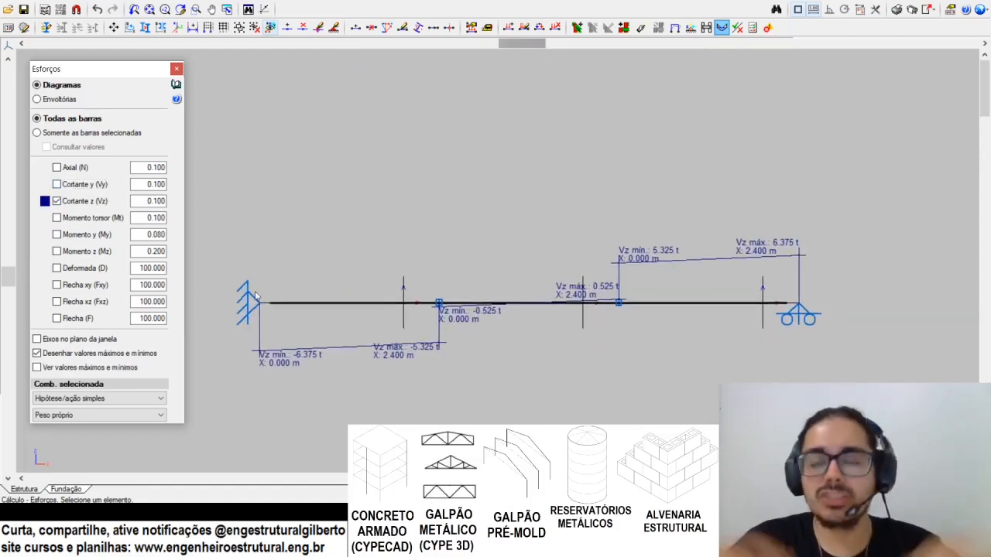
pyautogui.moveTo(297, 350); pyautogui.dragTo(280, 360, button='middle')
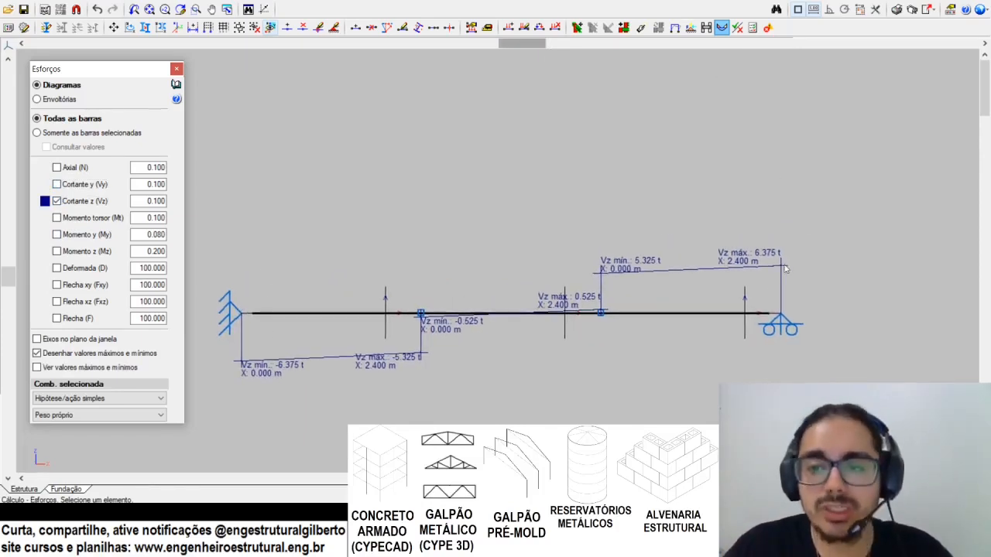
pyautogui.scroll(2, 767, 331)
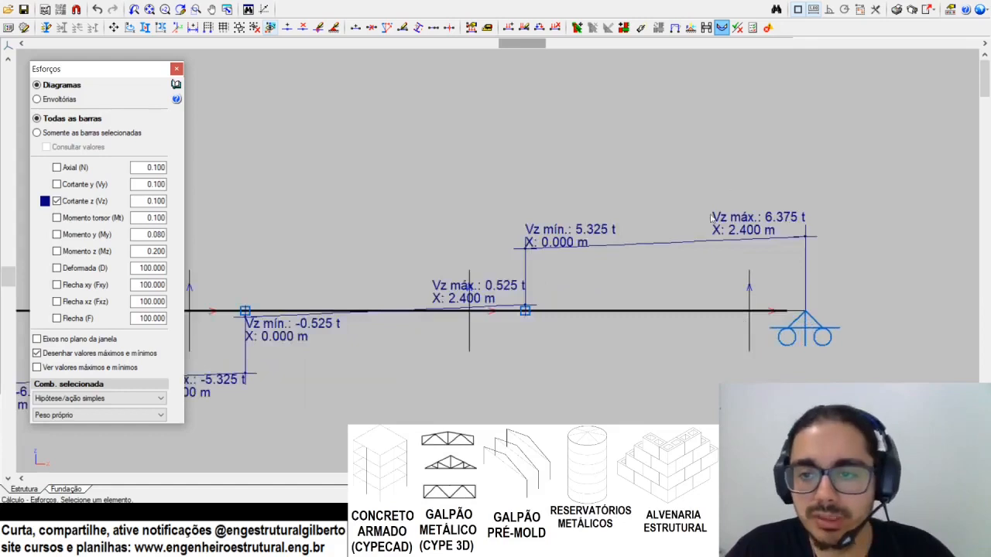
pyautogui.scroll(-3, 676, 335)
pyautogui.scroll(3, 651, 236)
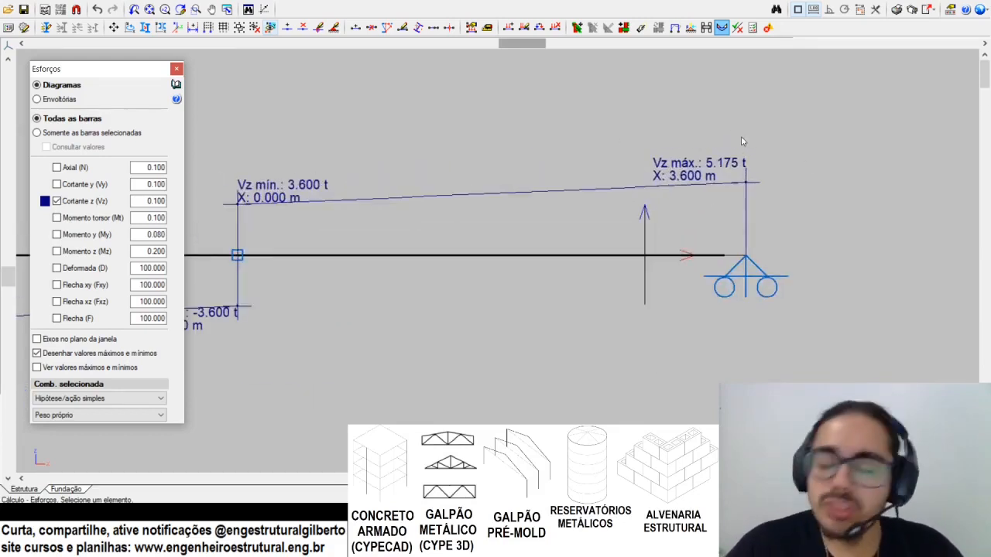
pyautogui.scroll(-3, 633, 117)
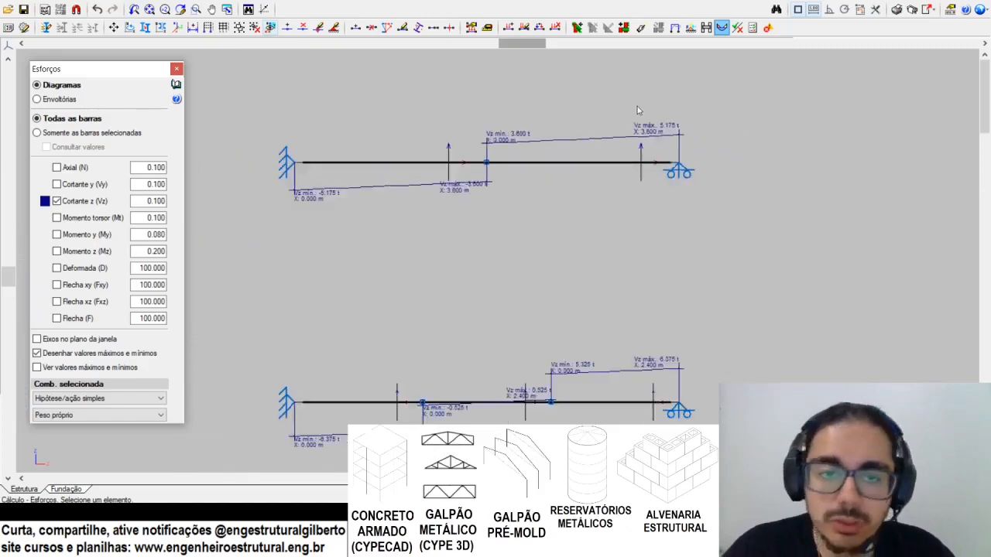
pyautogui.scroll(2, 515, 287)
# Step: Replace the Vz diagrams with Momento y (My) and compare the maximum moments of both beams
pyautogui.click(99, 203)
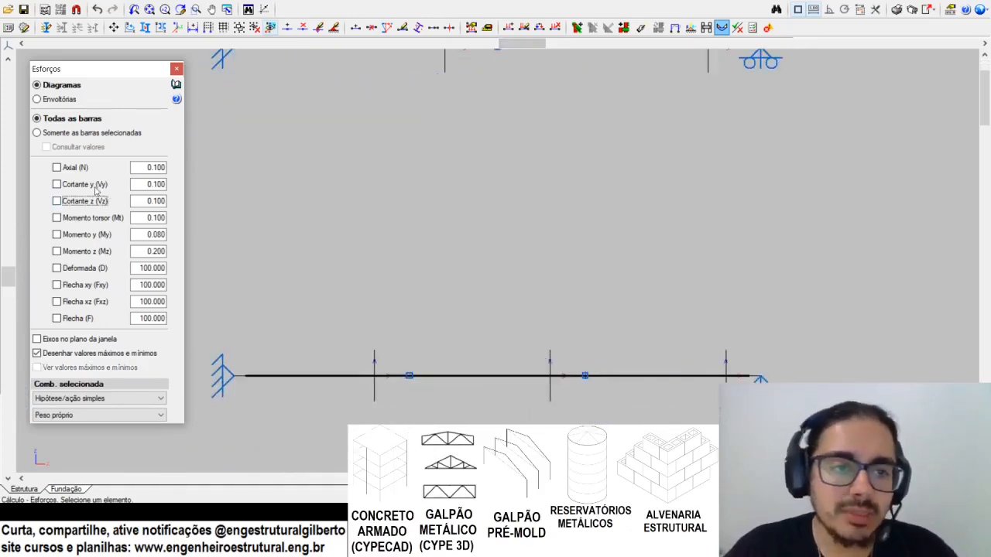
pyautogui.click(89, 235)
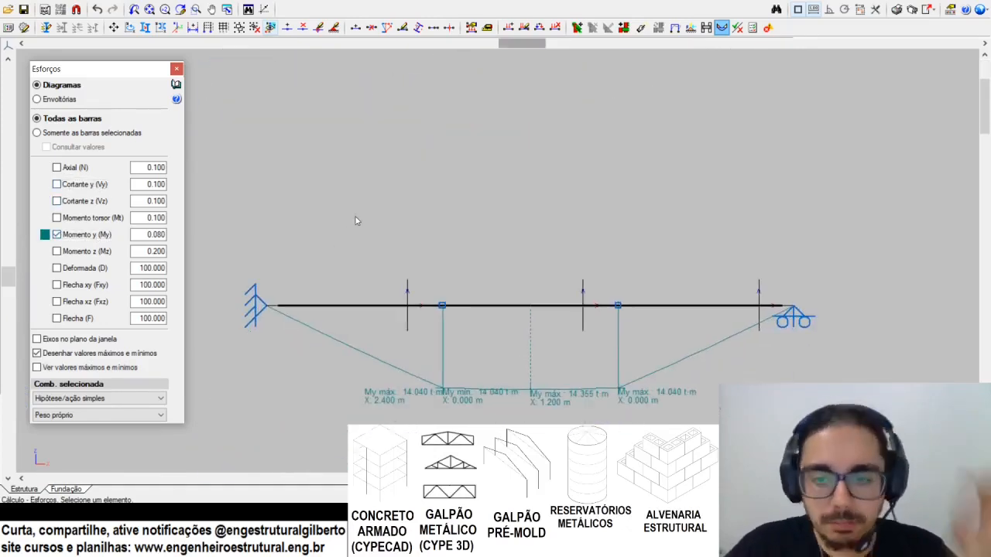
pyautogui.scroll(-3, 441, 130)
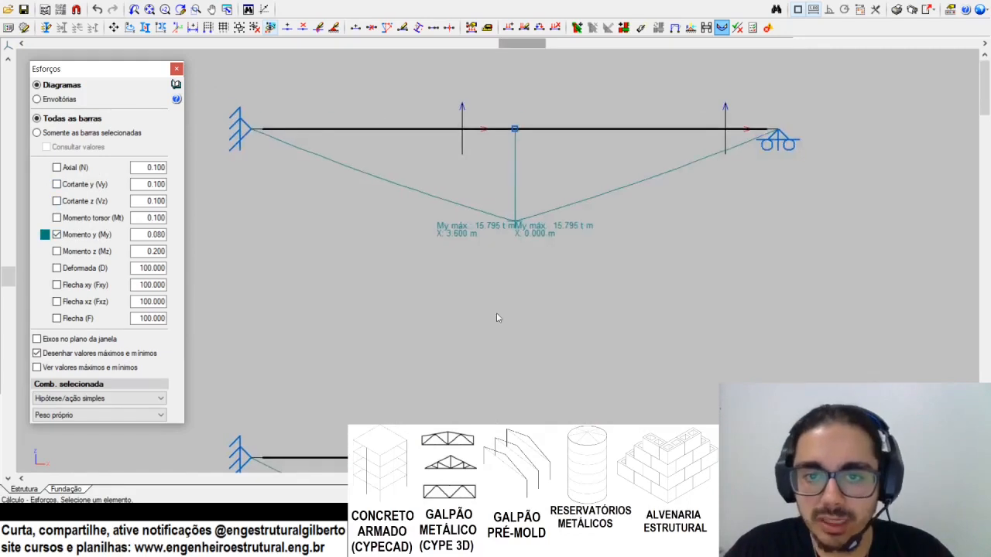
pyautogui.scroll(-3, 457, 364)
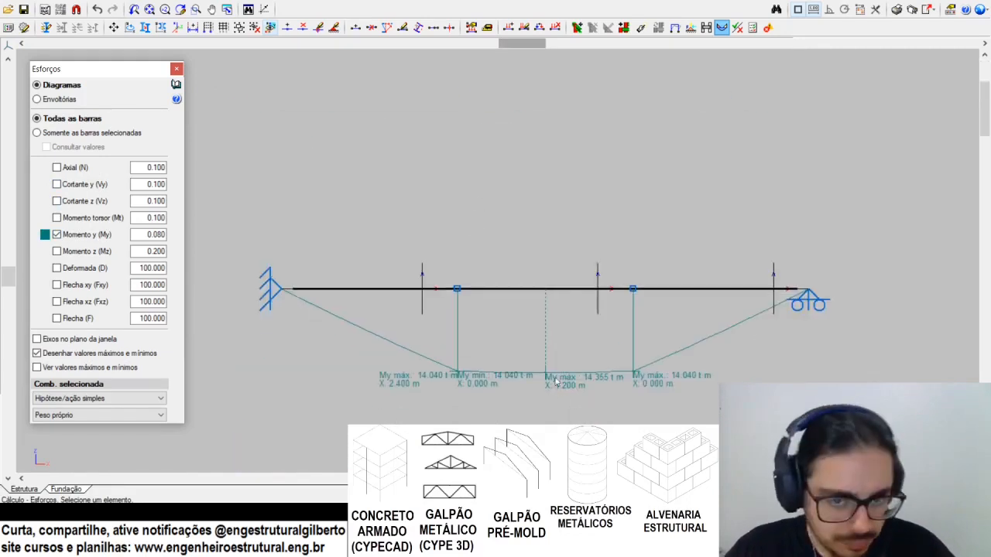
# Step: Replace the My diagrams with Deformada (D) and compare the maximum deflections of both beams
pyautogui.click(84, 235)
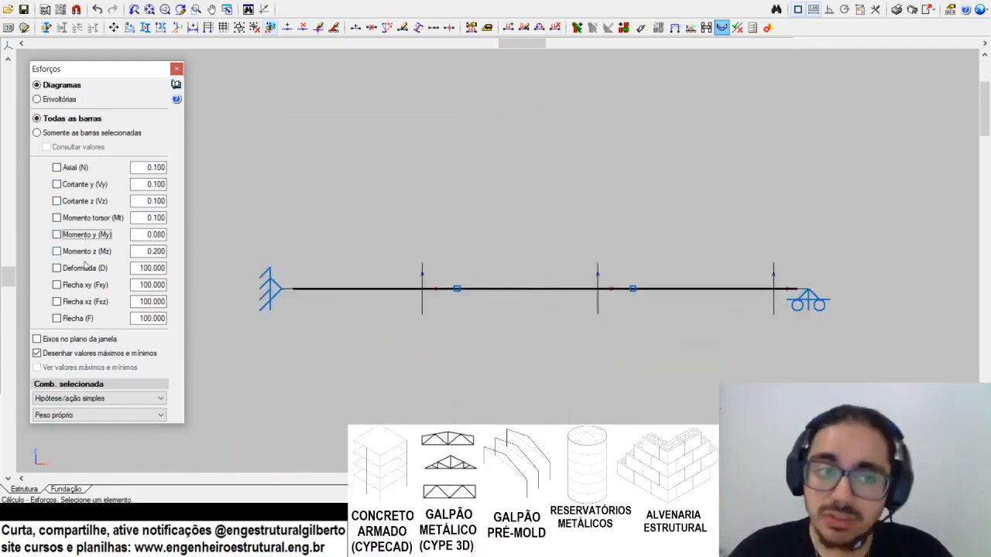
pyautogui.click(88, 270)
pyautogui.scroll(3, 550, 325)
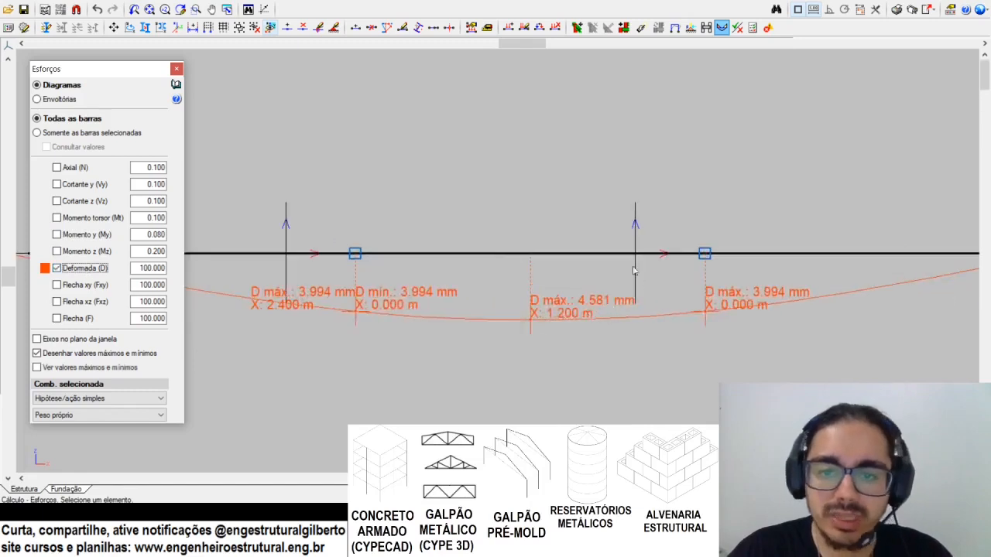
pyautogui.scroll(-5, 517, 302)
pyautogui.scroll(5, 528, 124)
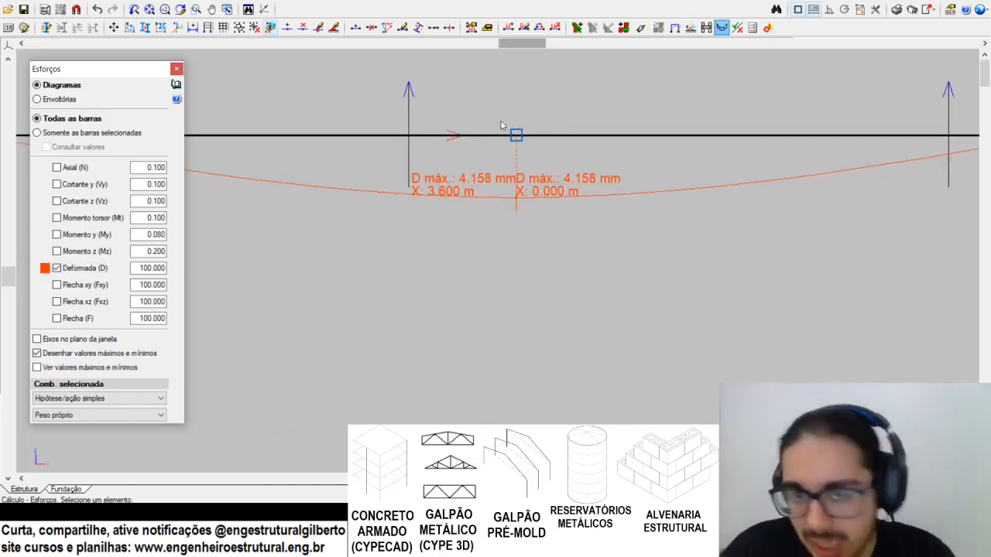
pyautogui.scroll(-4, 505, 128)
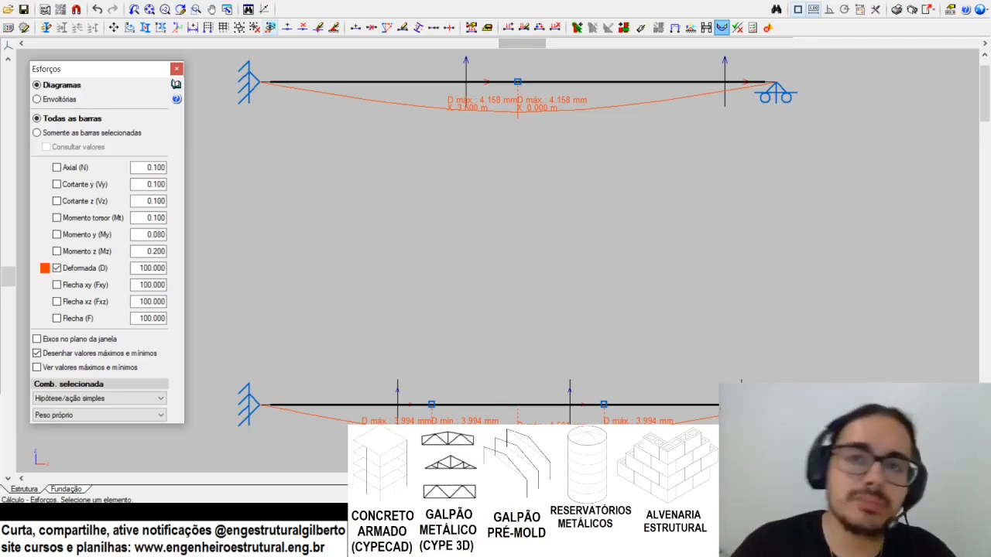
# Step: Leave the diagrams by starting the bar Descrever command, and bring the adjacent pair of beams into view
pyautogui.click(180, 8)
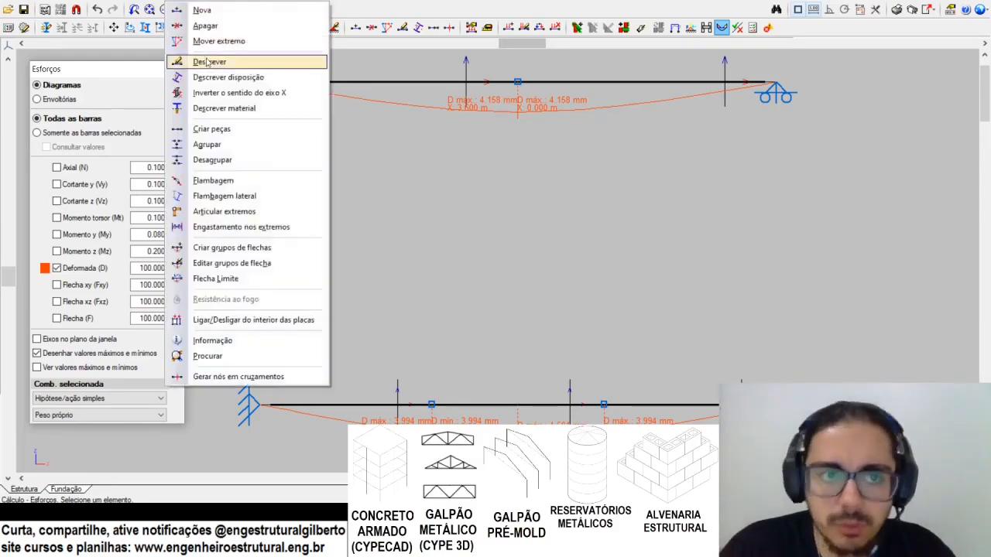
pyautogui.click(207, 61)
pyautogui.moveTo(210, 165); pyautogui.dragTo(11, 154, button='middle')
# Step: Check the total length and intermediate nodes of the second pair's lower beam with the new bar tool
pyautogui.click(179, 7)
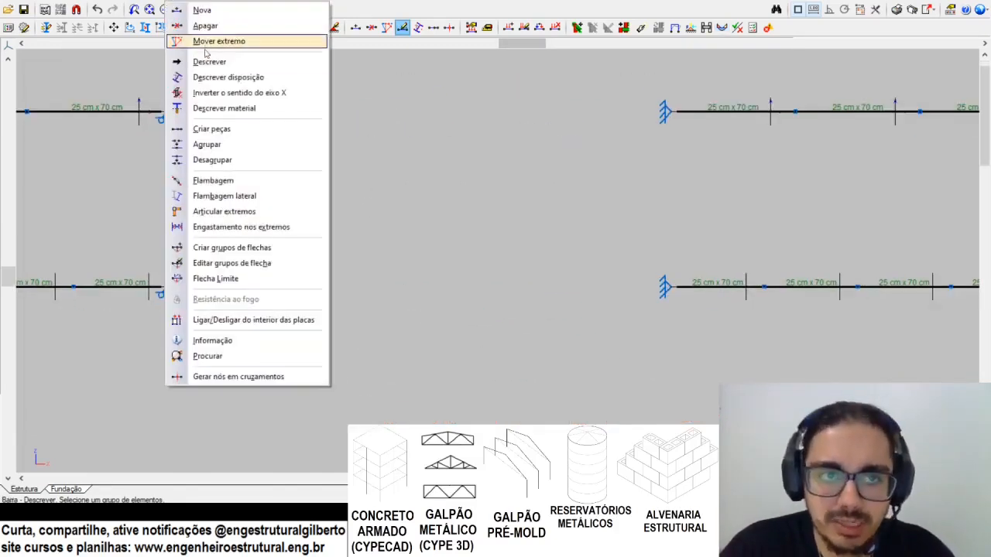
pyautogui.click(194, 10)
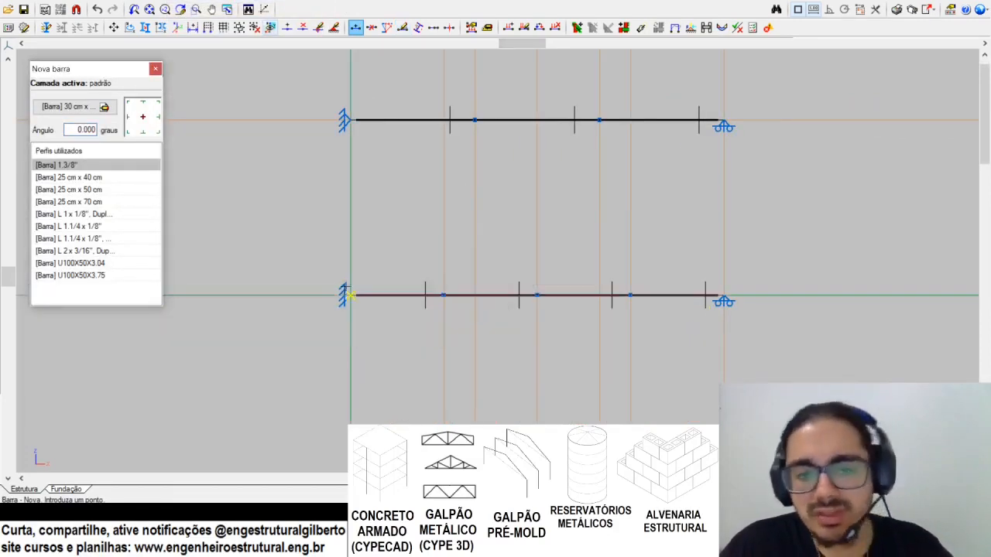
pyautogui.click(346, 295)
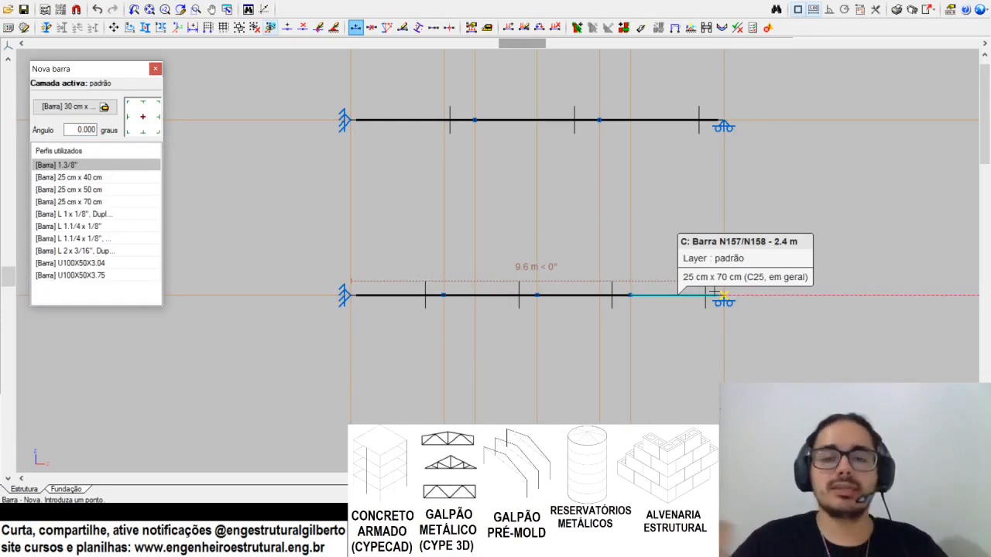
pyautogui.rightClick(664, 330)
pyautogui.scroll(5, 552, 320)
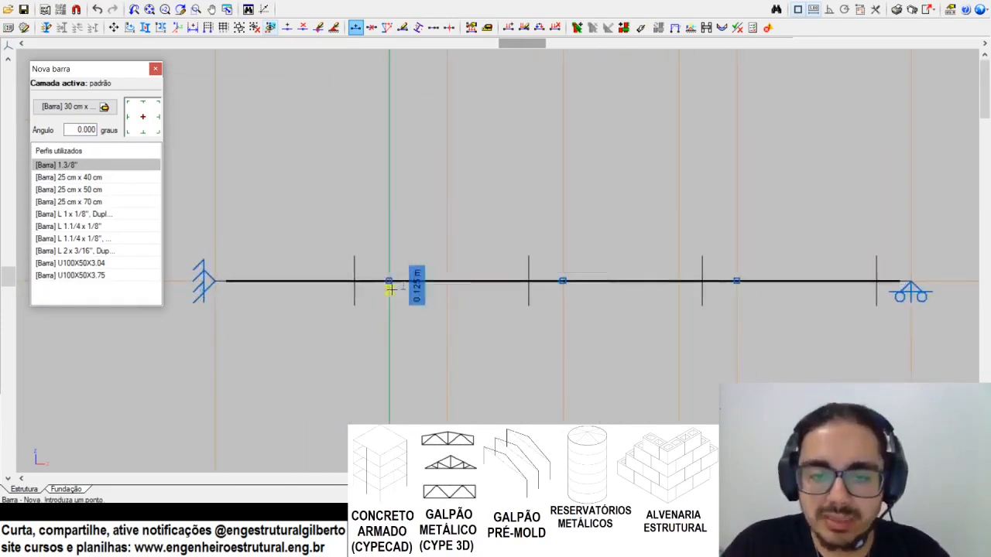
pyautogui.scroll(-2, 527, 232)
pyautogui.scroll(3, 405, 173)
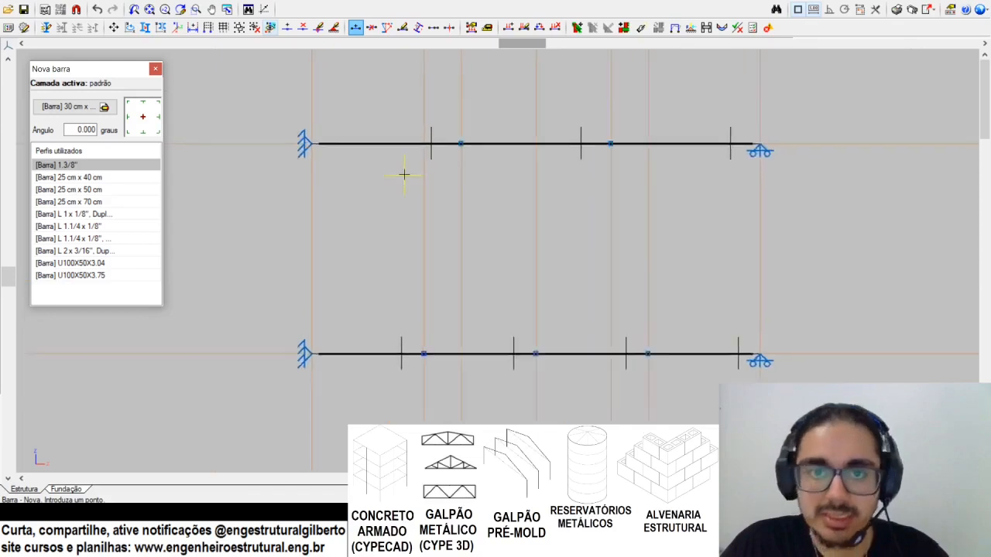
# Step: Check the load spacing on the second pair's upper beam from its pinned support to the first node
pyautogui.click(297, 136)
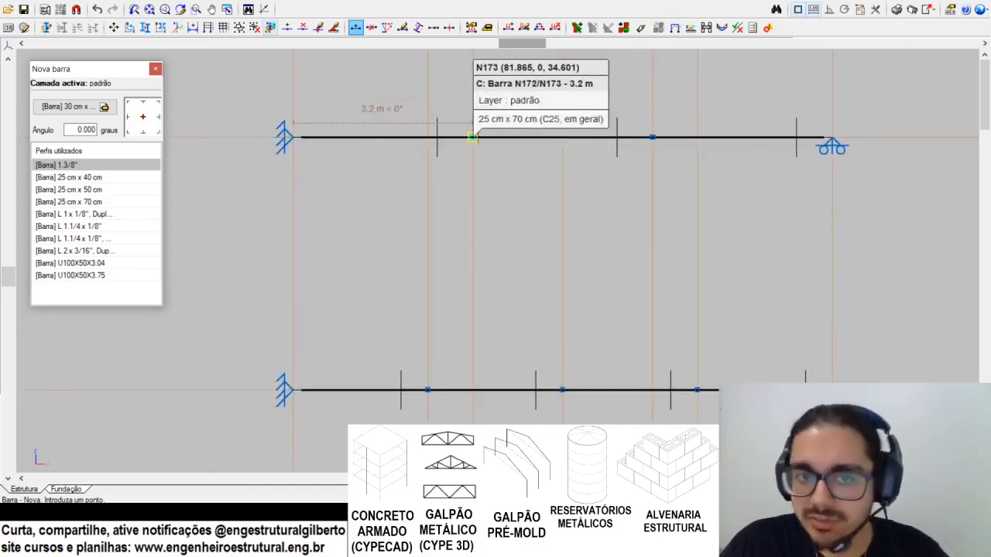
pyautogui.click(475, 137)
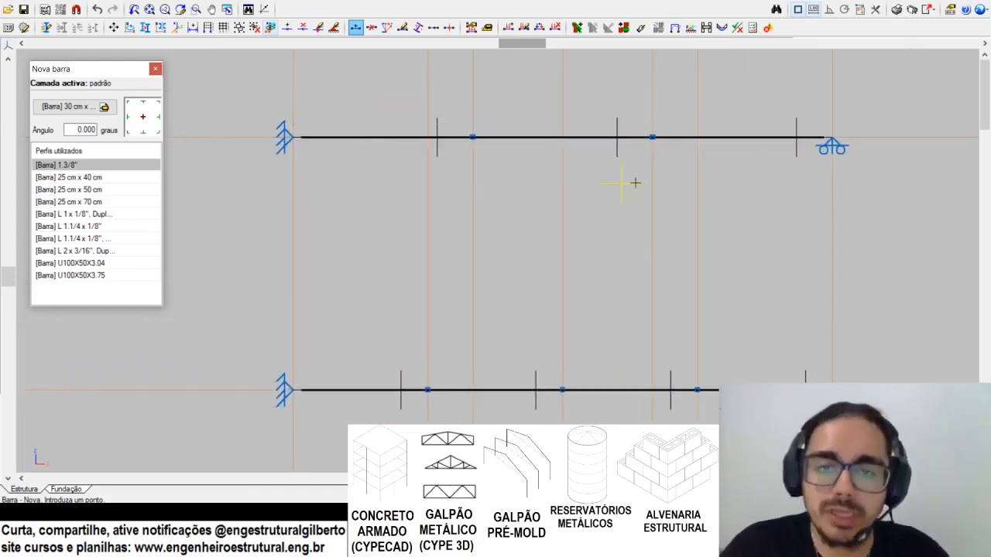
pyautogui.scroll(-2, 493, 188)
pyautogui.scroll(2, 626, 170)
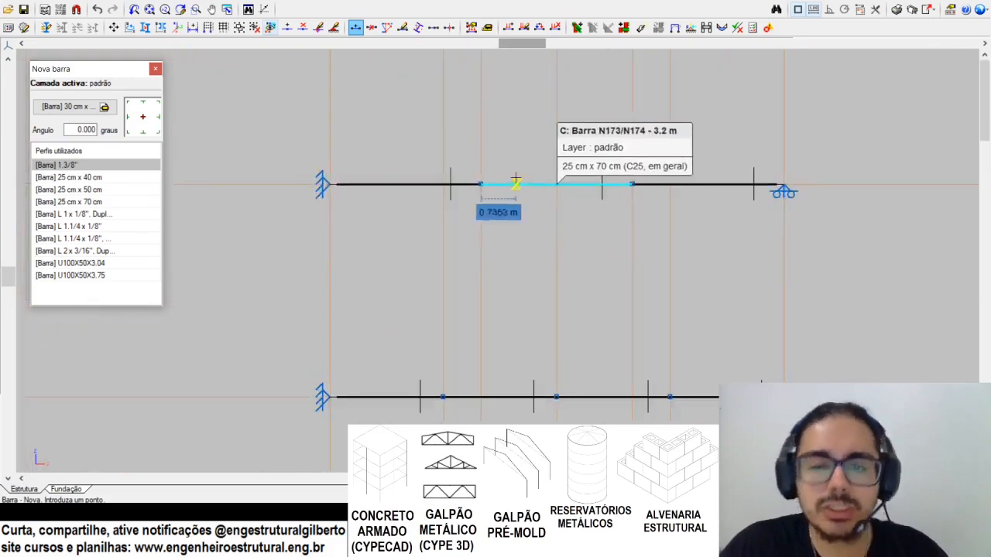
pyautogui.scroll(1, 589, 259)
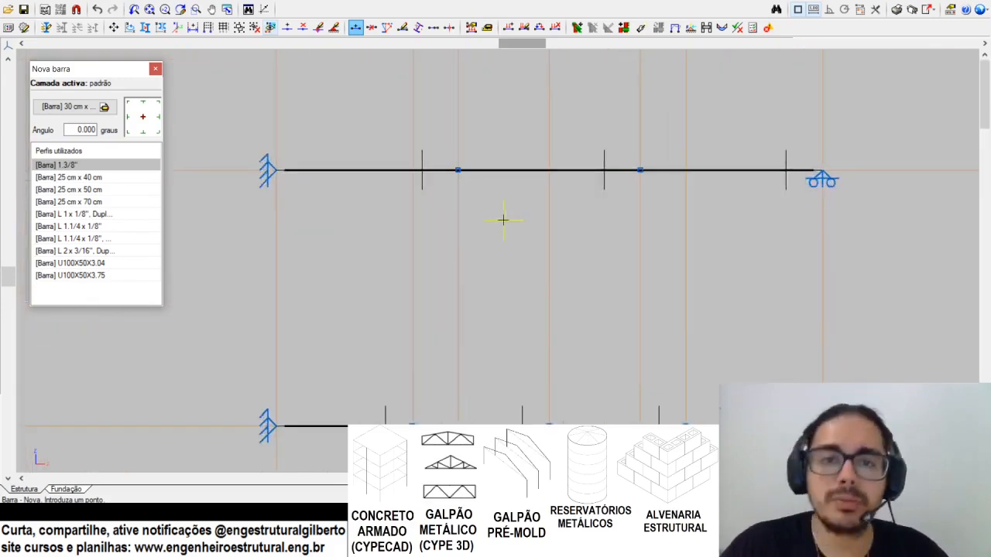
# Step: Open the Esforços diagrams for all bars and display Momento y (My) on the second pair of beams
pyautogui.moveTo(498, 219); pyautogui.dragTo(490, 195, button='middle')
pyautogui.click(311, 2)
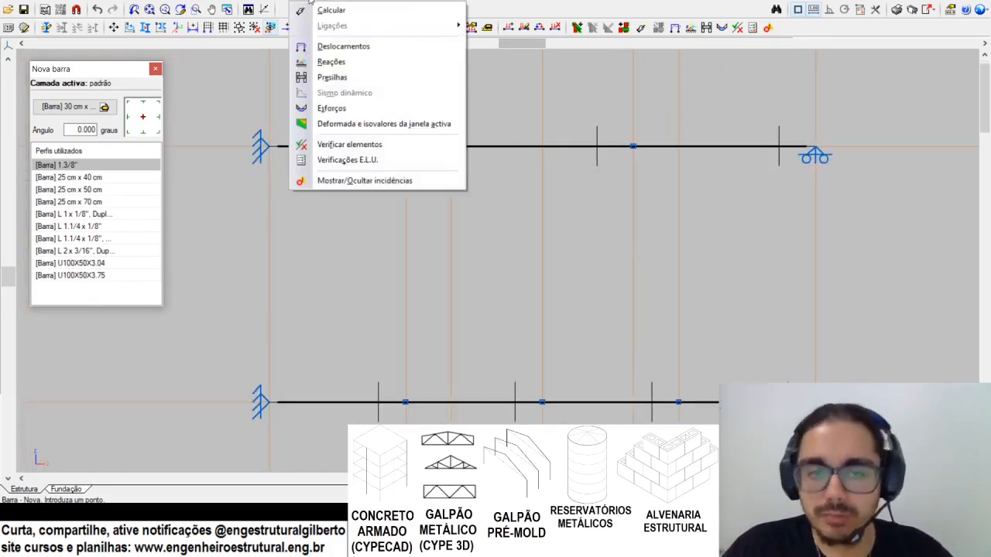
pyautogui.click(333, 107)
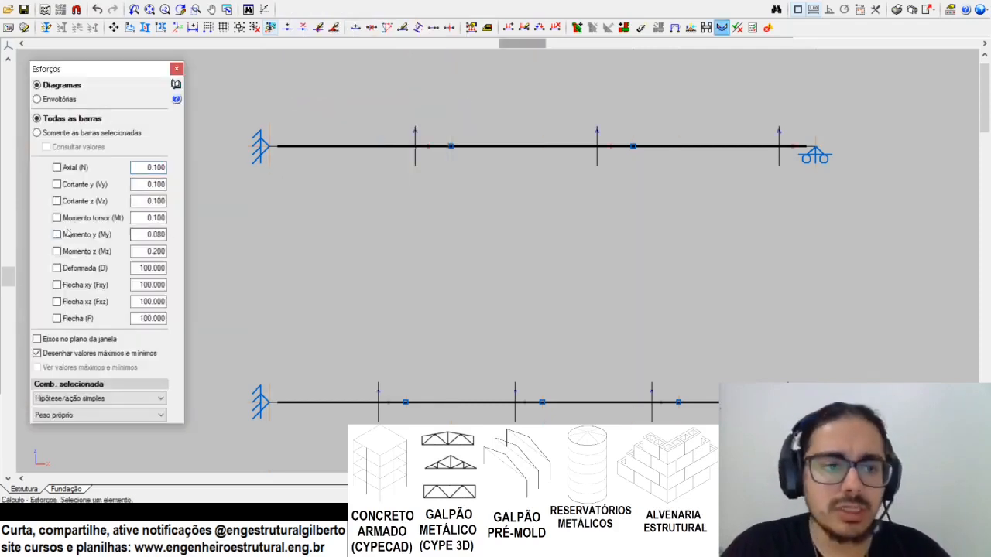
pyautogui.click(56, 234)
pyautogui.scroll(2, 564, 192)
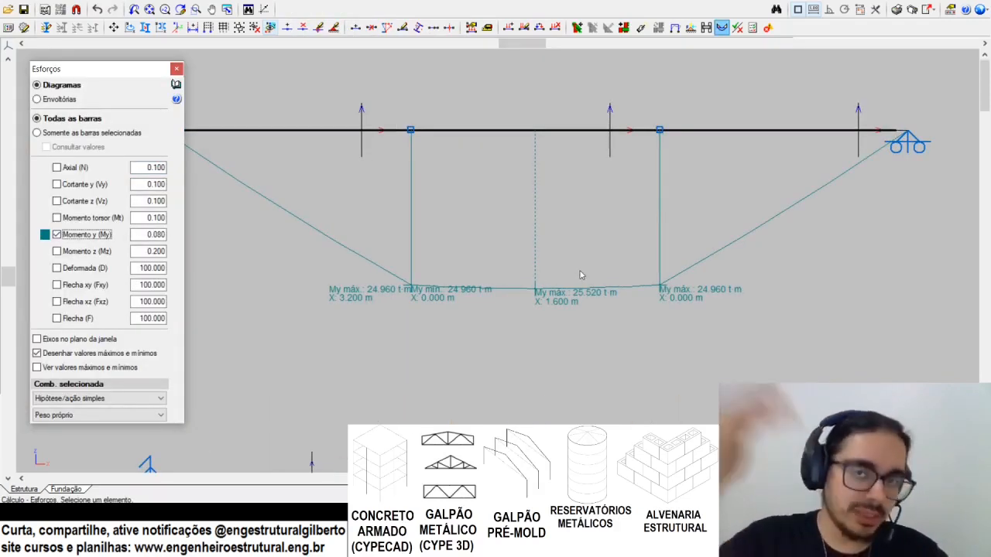
# Step: Examine the My diagrams of both beams and read the lower beam's maximum moment at midspan
pyautogui.scroll(-2, 557, 150)
pyautogui.scroll(1, 544, 329)
pyautogui.scroll(1, 545, 329)
pyautogui.moveTo(546, 365); pyautogui.dragTo(566, 189, button='middle')
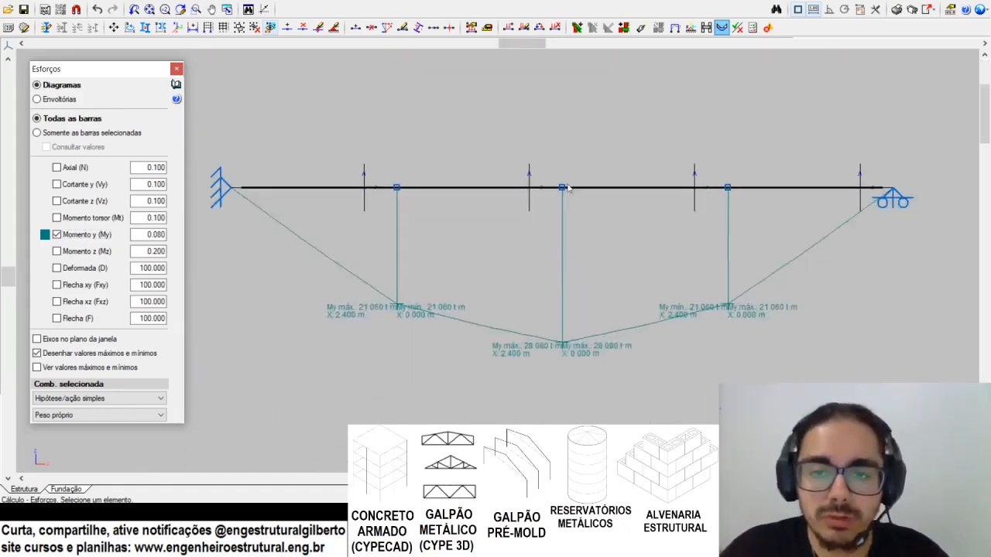
pyautogui.scroll(4, 570, 374)
pyautogui.scroll(-2, 465, 360)
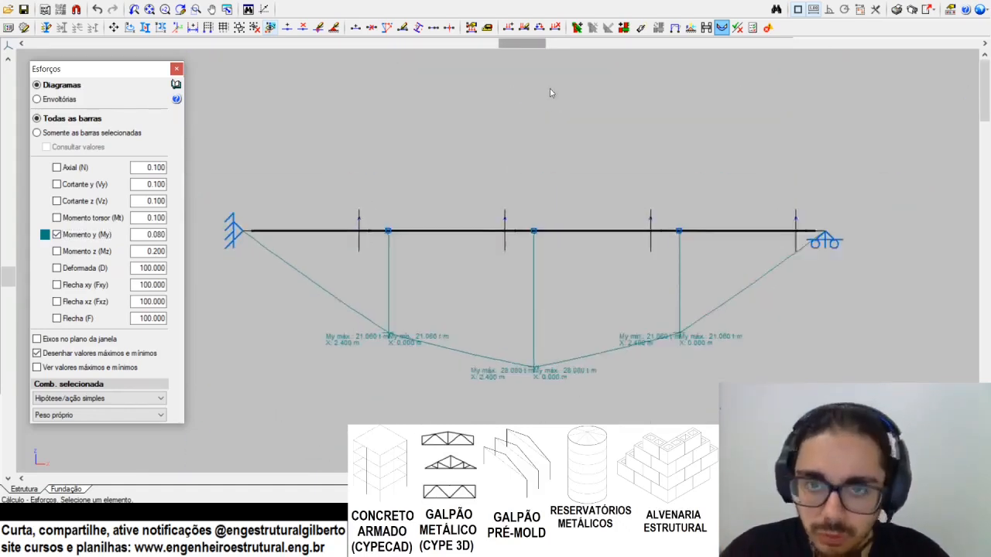
pyautogui.scroll(1, 550, 91)
pyautogui.moveTo(550, 91); pyautogui.dragTo(544, 160, button='middle')
pyautogui.scroll(1, 544, 183)
pyautogui.moveTo(535, 233); pyautogui.dragTo(594, 51, button='middle')
pyautogui.moveTo(577, 394); pyautogui.dragTo(575, 253, button='middle')
pyautogui.scroll(4, 569, 364)
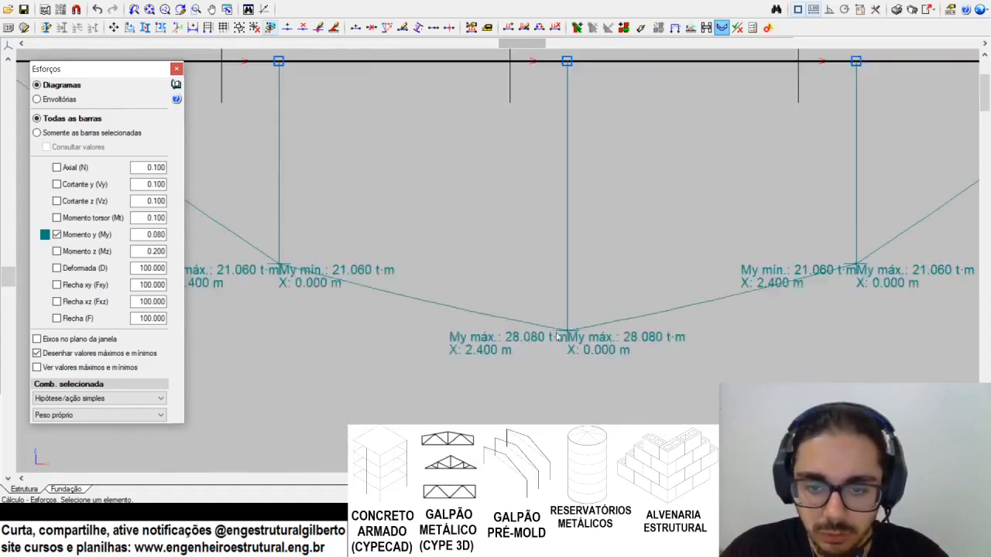
# Step: Switch to Calculator and divide the lower beam's maximum moment, 28.08, by the upper beam's, 25.52
pyautogui.hotkey('alt', 'Tab')
pyautogui.write('28.08-')
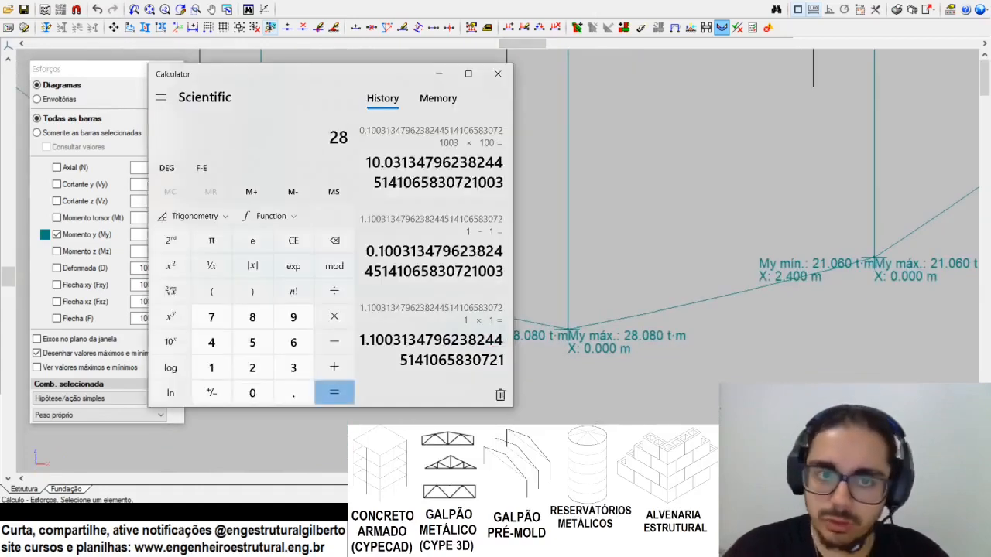
pyautogui.press('Delete')
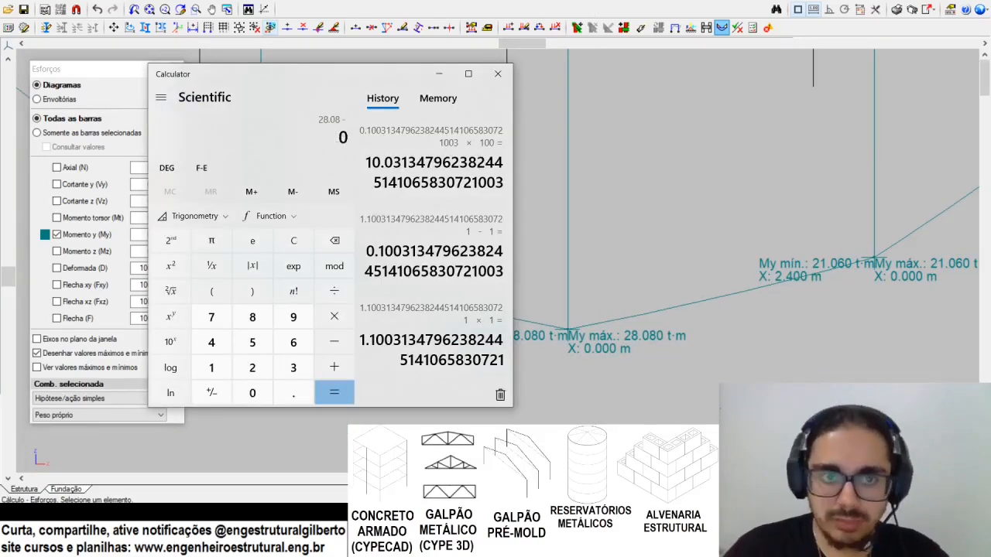
pyautogui.write('/')
pyautogui.hotkey('alt', 'Tab')
pyautogui.scroll(-4, 482, 220)
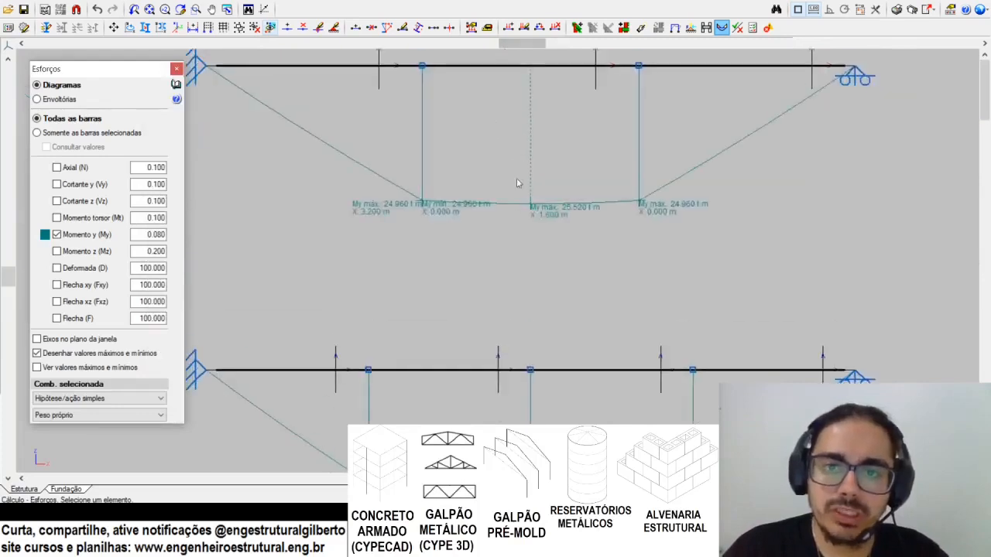
pyautogui.scroll(2, 527, 184)
pyautogui.scroll(-2, 542, 186)
pyautogui.scroll(1, 549, 143)
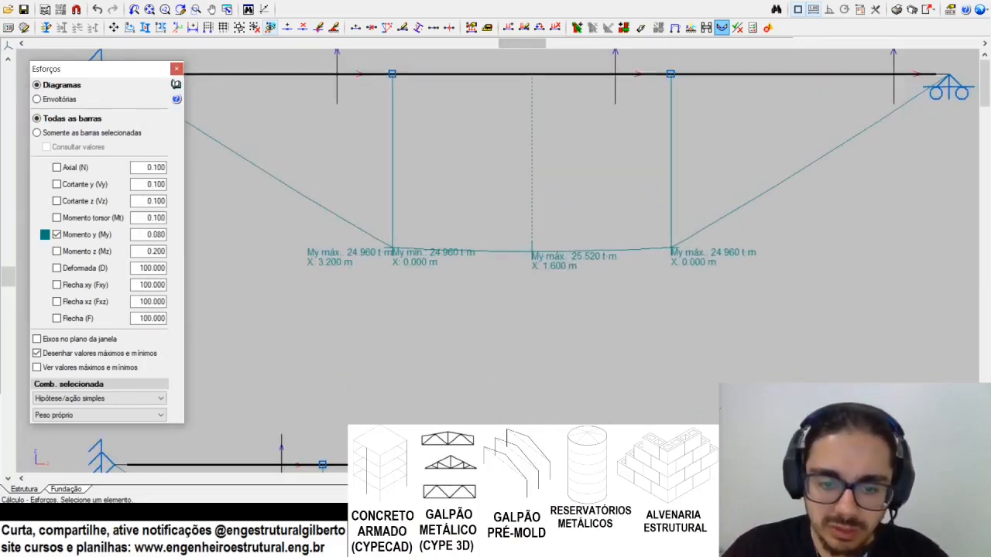
pyautogui.hotkey('alt', 'Tab')
pyautogui.write('25.52')
pyautogui.press('Return')
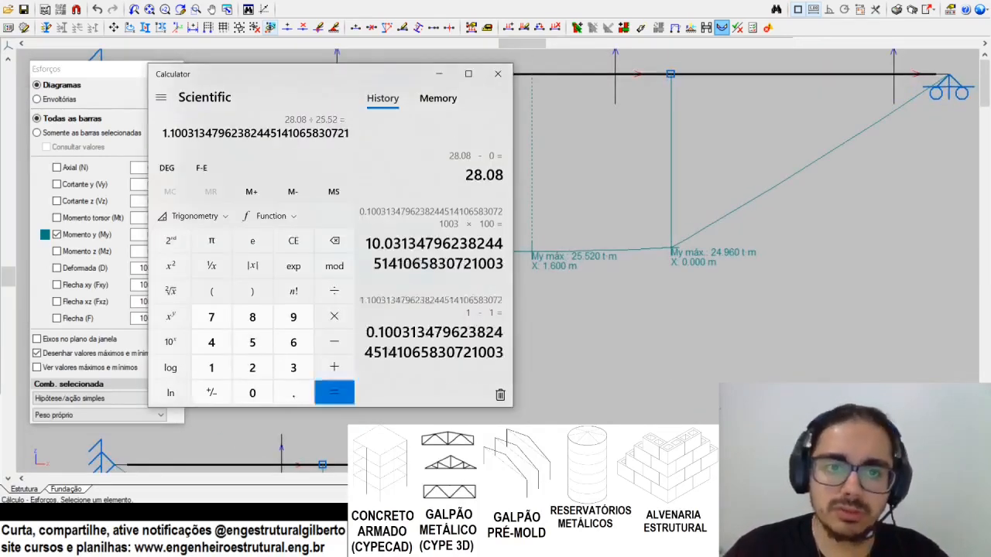
# Step: Subtract 1 from the moment ratio, multiply it by 100 for the percentage difference, and return to CYPE 3D
pyautogui.write('-1')
pyautogui.press('Return')
pyautogui.write('*100')
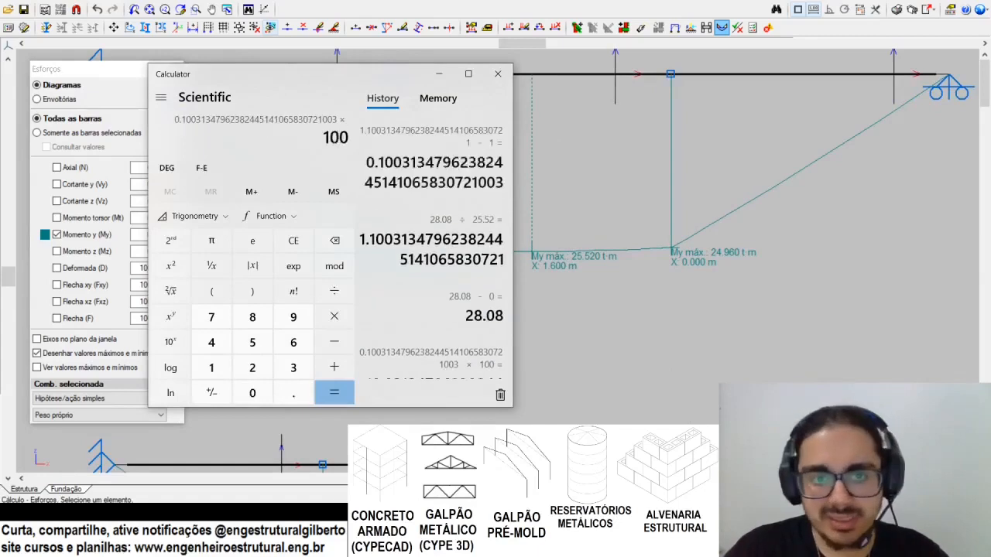
pyautogui.press('Return')
pyautogui.click(341, 515)
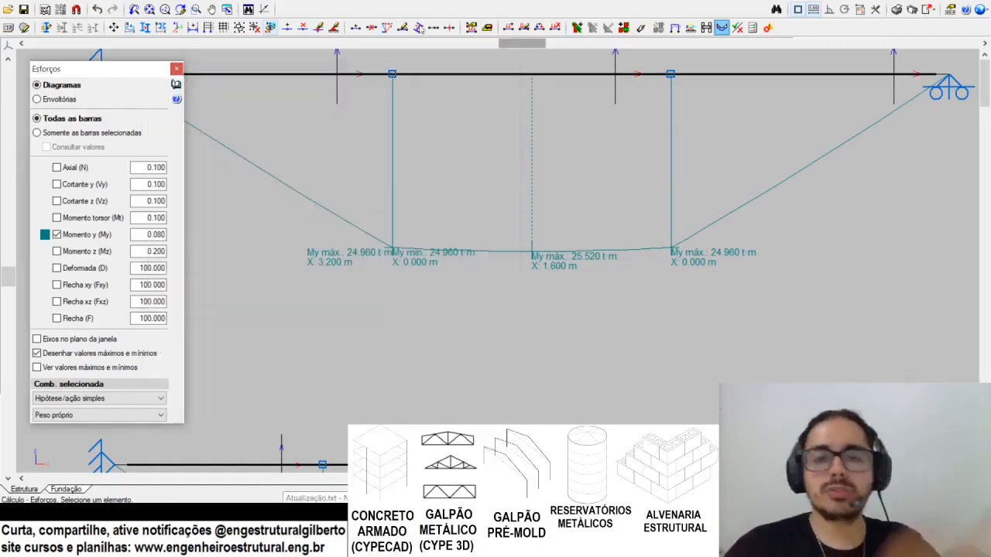
# Step: Compare the shapes of the My diagrams on the beams with two and three intermediate loads
pyautogui.scroll(-3, 474, 268)
pyautogui.moveTo(489, 184); pyautogui.dragTo(532, 124, button='middle')
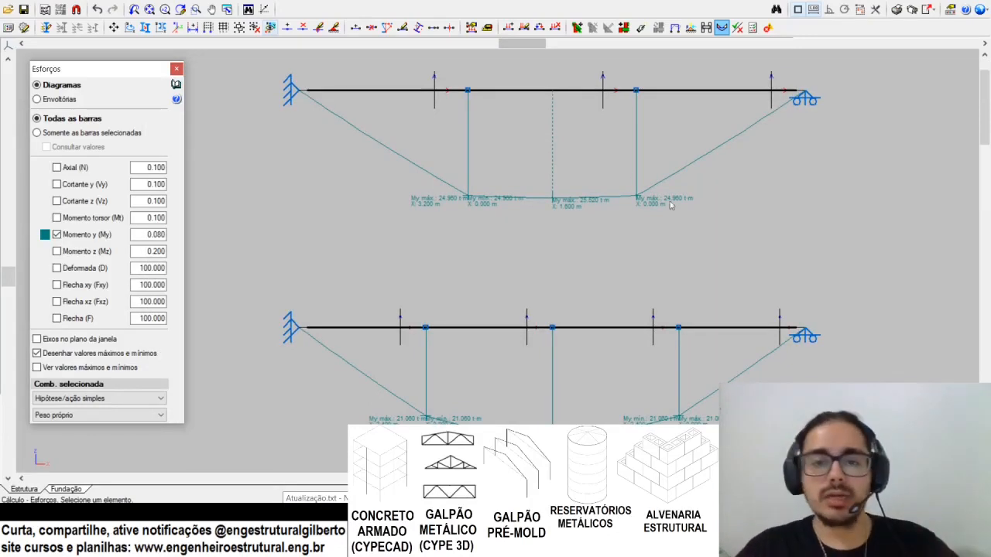
pyautogui.scroll(-2, 532, 128)
pyautogui.scroll(1, 368, 215)
pyautogui.moveTo(680, 218); pyautogui.dragTo(233, 257, button='middle')
pyautogui.moveTo(633, 228); pyautogui.dragTo(450, 230, button='middle')
pyautogui.scroll(2, 607, 264)
pyautogui.scroll(1, 606, 264)
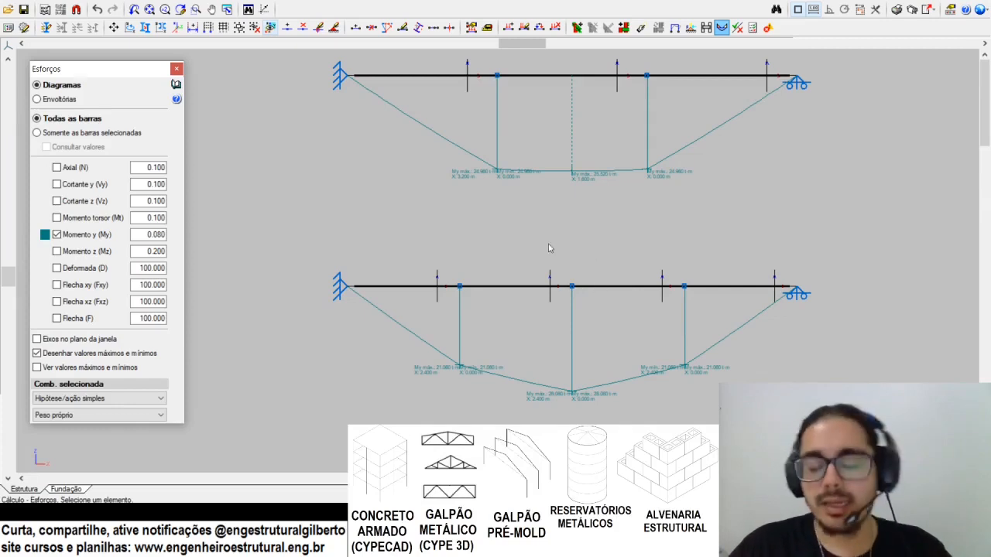
# Step: Replace the My diagrams with Deformada (D) and compare the maximum midspan deflections of the second pair of beams
pyautogui.click(73, 237)
pyautogui.click(78, 269)
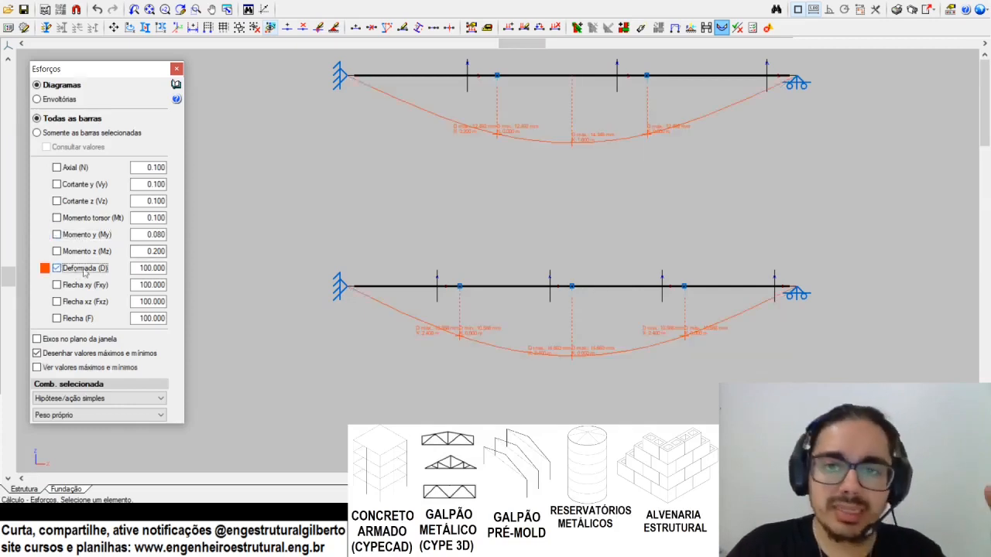
pyautogui.scroll(3, 602, 70)
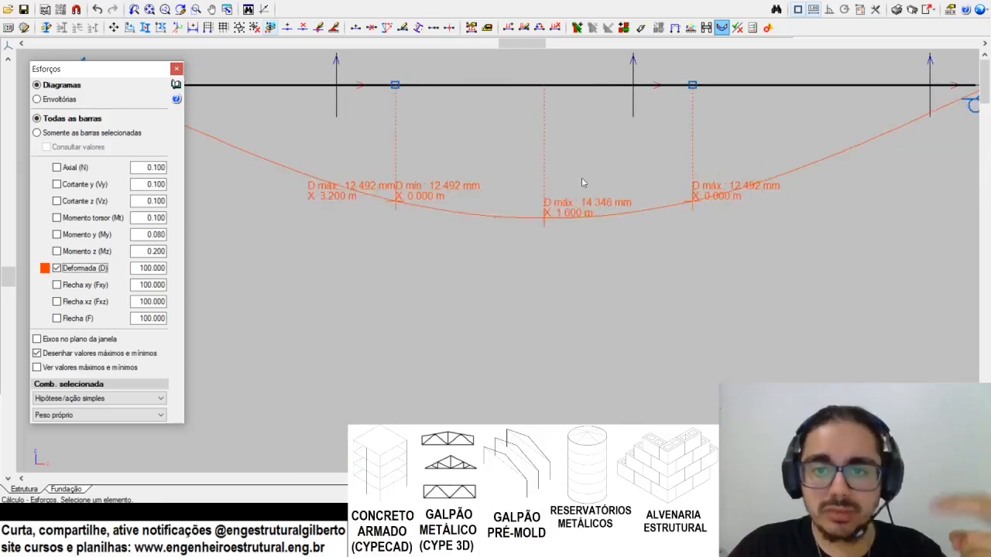
pyautogui.scroll(-3, 573, 128)
pyautogui.scroll(2, 549, 326)
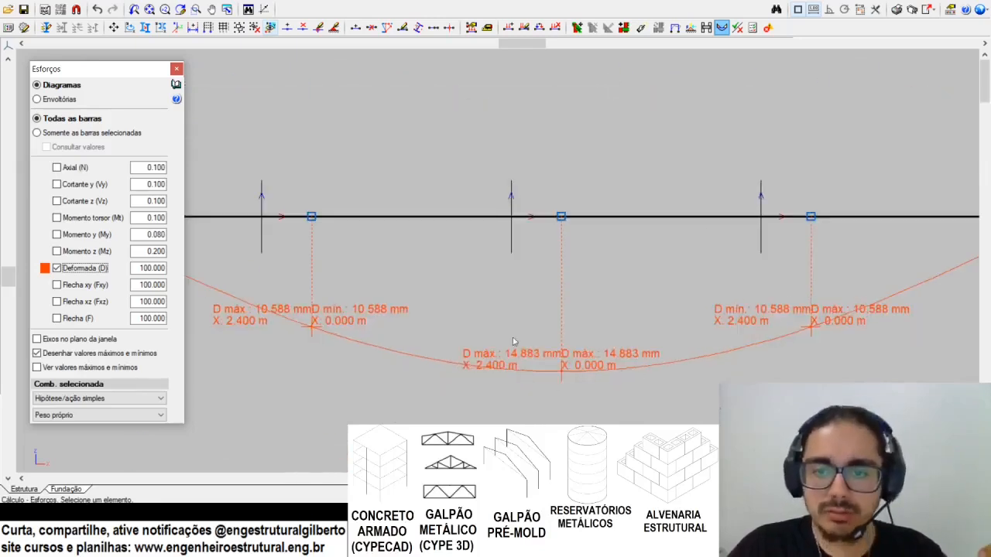
pyautogui.scroll(-2, 565, 261)
pyautogui.scroll(1, 573, 225)
pyautogui.scroll(1, 573, 212)
pyautogui.scroll(-2, 544, 128)
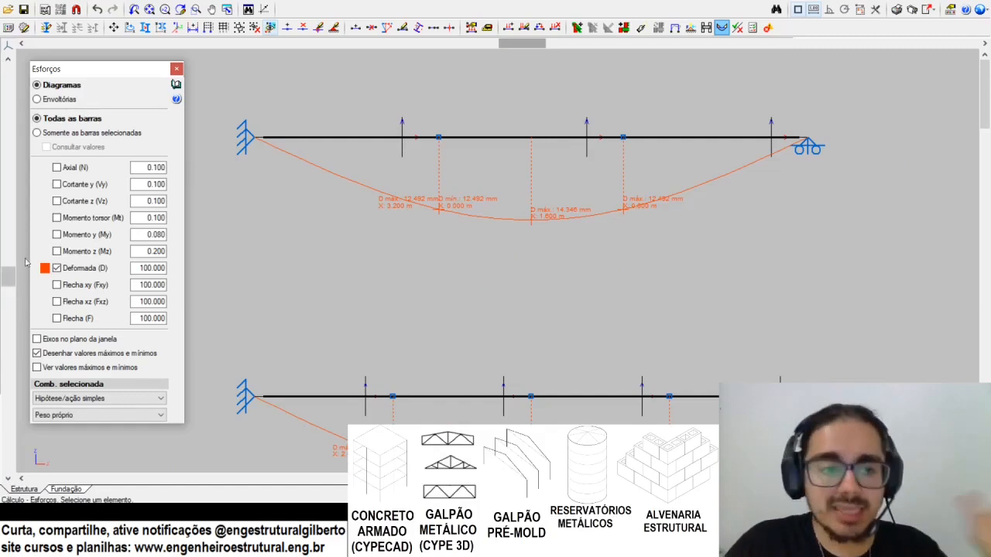
# Step: Switch the diagrams from Deformada (D) back to Momento y (My) and review the moment curves of both beams
pyautogui.click(57, 267)
pyautogui.click(57, 234)
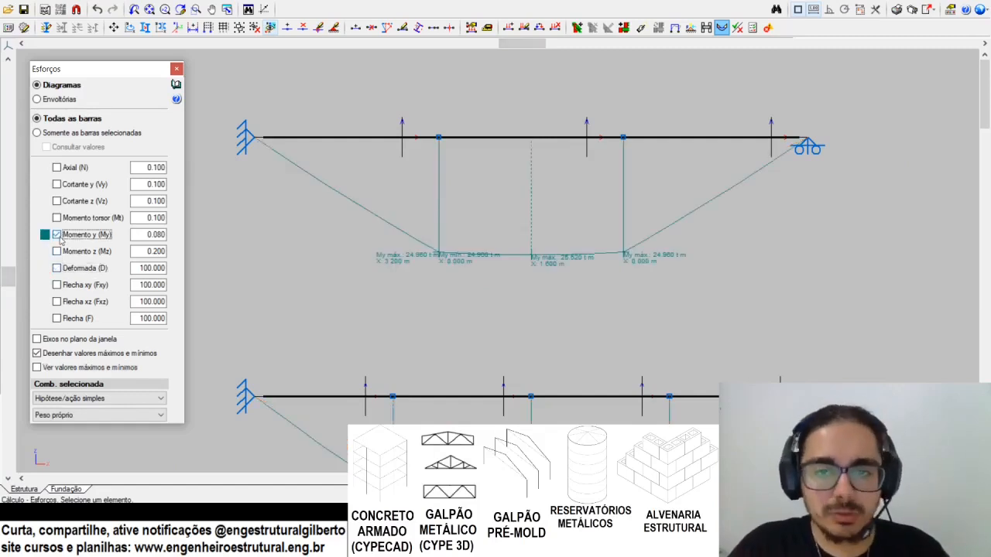
pyautogui.moveTo(451, 274); pyautogui.dragTo(462, 215, button='middle')
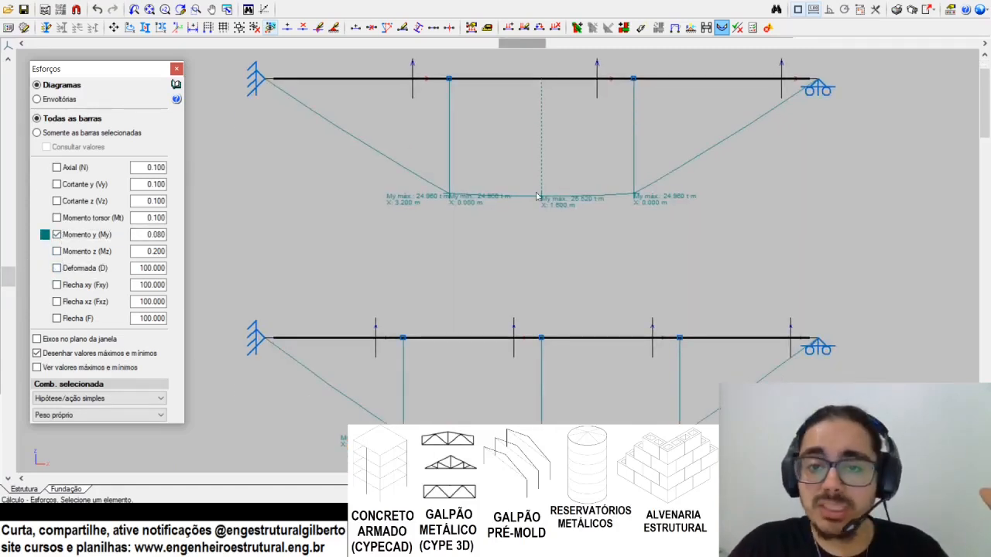
pyautogui.moveTo(549, 233); pyautogui.dragTo(568, 155, button='middle')
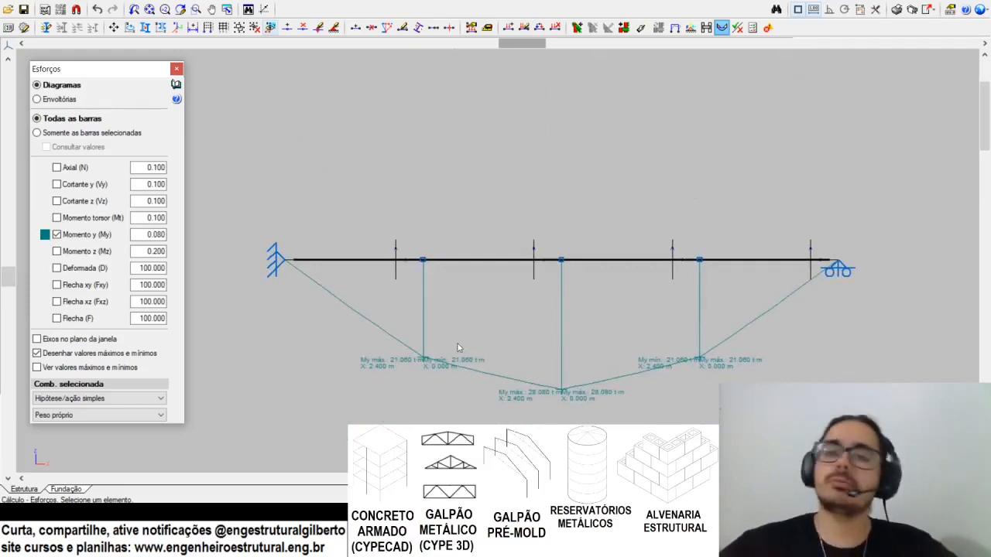
pyautogui.scroll(3, 457, 236)
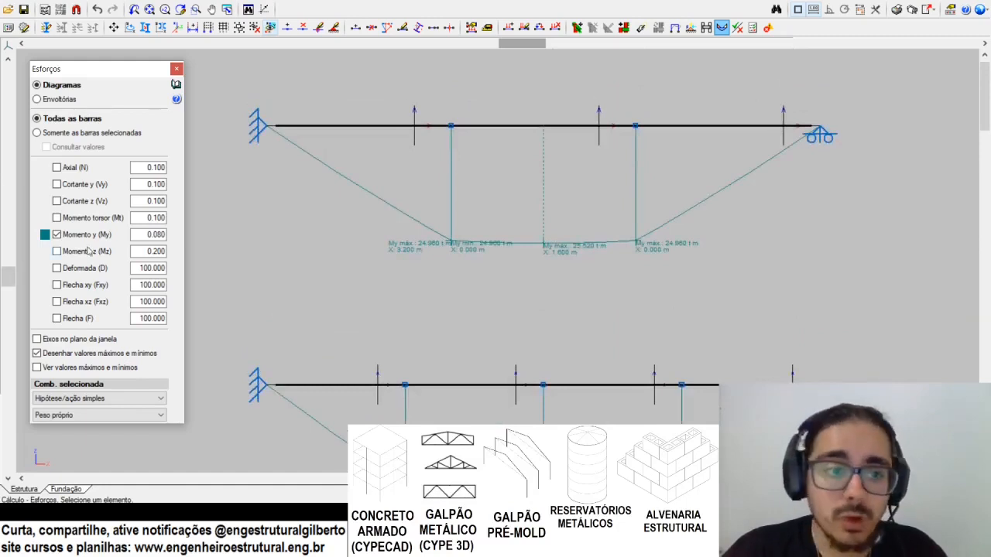
# Step: Show Deformada (D) again instead of Momento y (My) and recheck the deflected shapes of the upper and lower beams
pyautogui.click(88, 270)
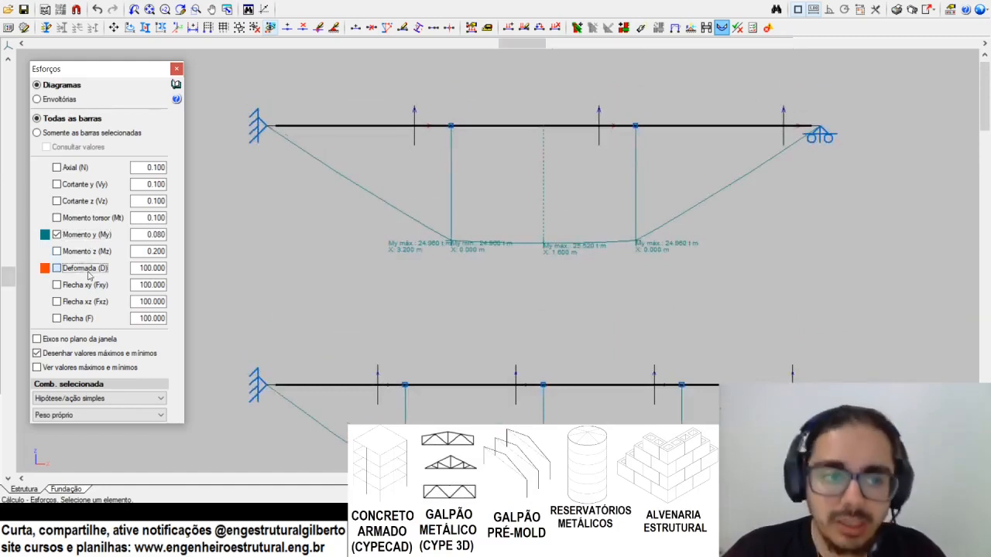
pyautogui.click(88, 236)
pyautogui.scroll(2, 542, 228)
pyautogui.scroll(3, 558, 393)
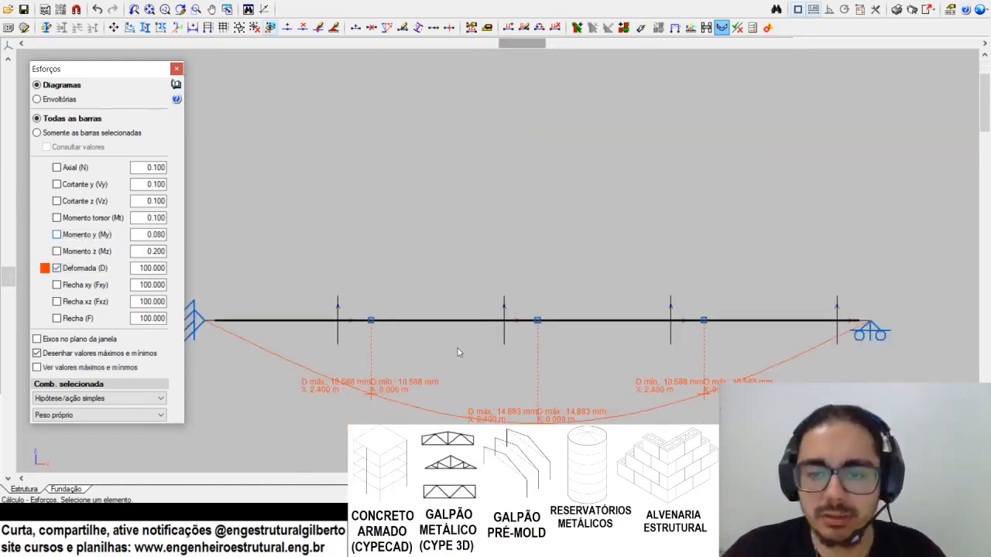
pyautogui.scroll(-1, 458, 352)
pyautogui.moveTo(458, 353); pyautogui.dragTo(505, 160, button='middle')
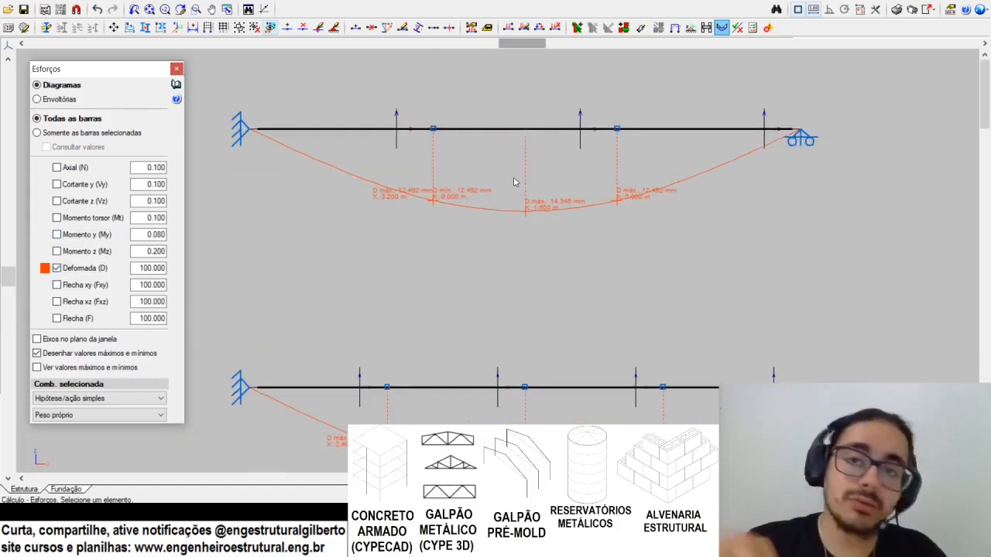
pyautogui.scroll(1, 519, 163)
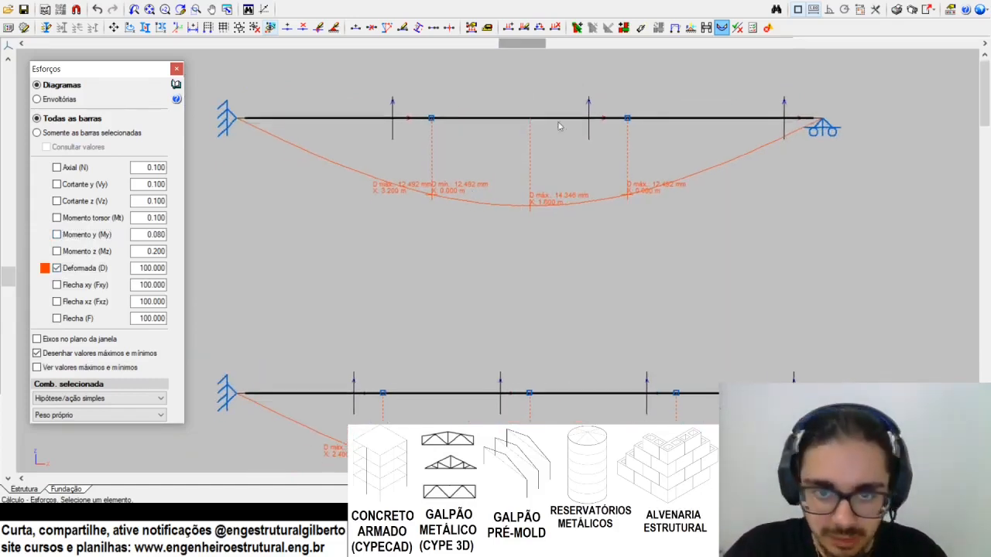
pyautogui.moveTo(499, 263); pyautogui.dragTo(514, 160, button='middle')
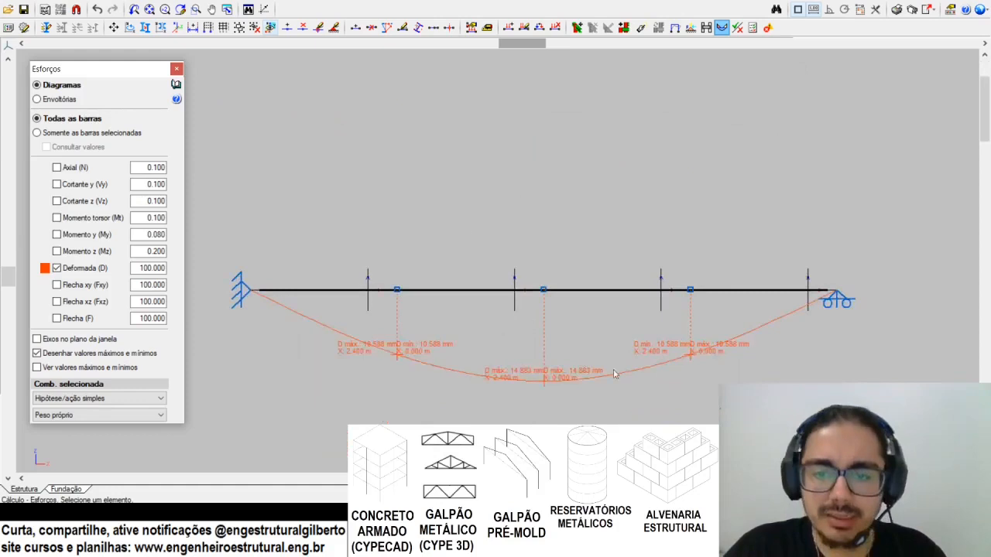
pyautogui.moveTo(464, 213); pyautogui.dragTo(465, 313, button='middle')
pyautogui.scroll(-4, 465, 305)
pyautogui.scroll(2, 463, 302)
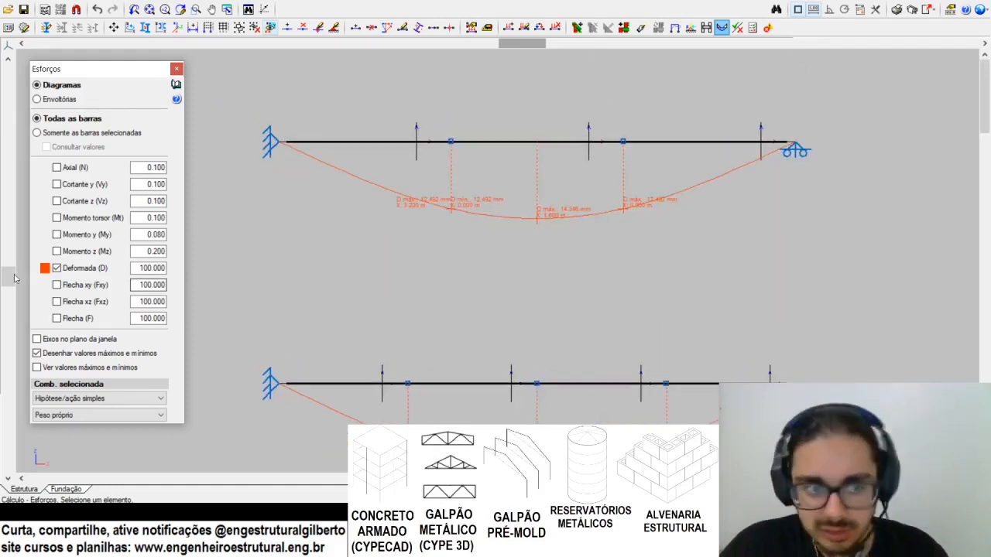
# Step: Replace Deformada (D) with the Cortante z (Vz) diagrams and compare the maximum shear at the supports of both beams
pyautogui.click(57, 268)
pyautogui.click(56, 185)
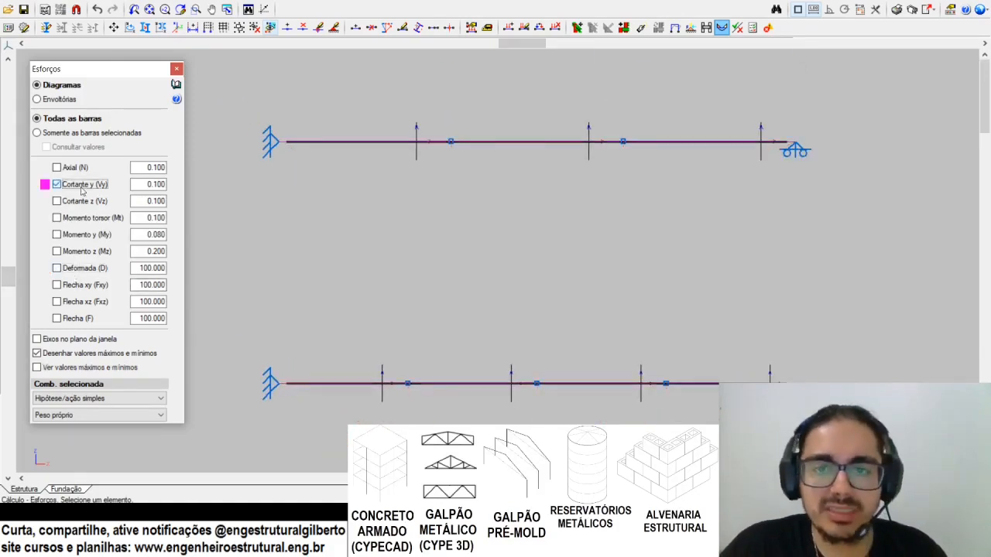
pyautogui.click(57, 200)
pyautogui.scroll(2, 824, 65)
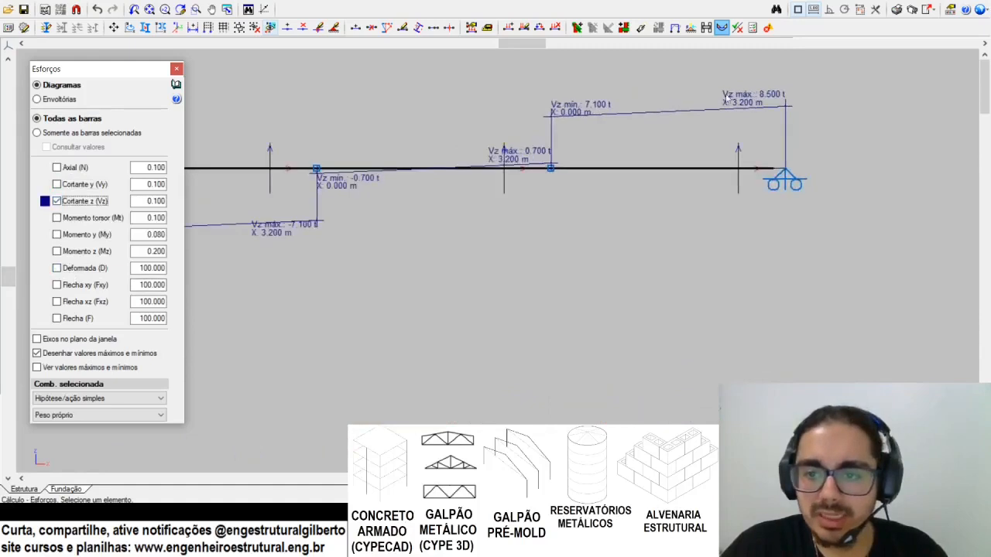
pyautogui.scroll(-3, 739, 70)
pyautogui.scroll(1, 757, 87)
pyautogui.scroll(2, 757, 84)
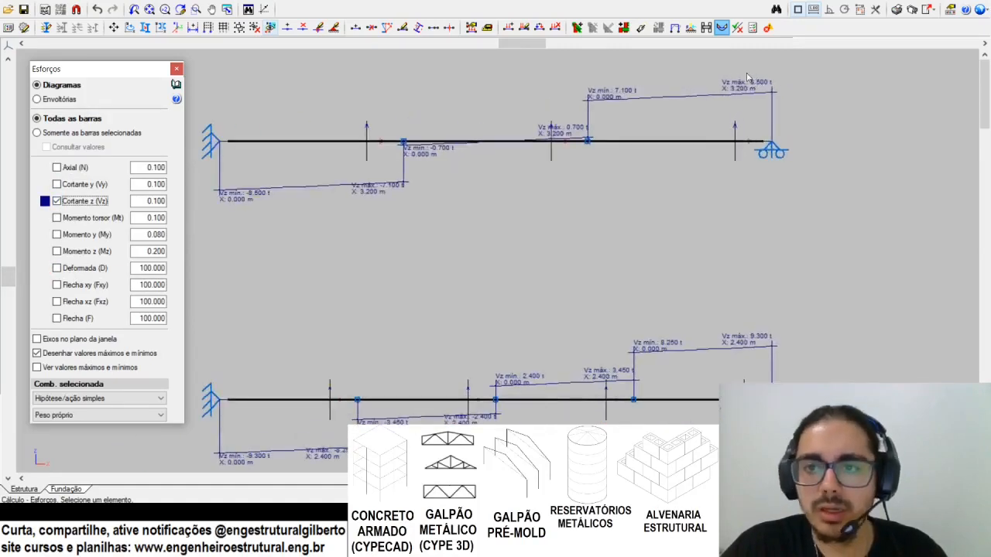
pyautogui.moveTo(730, 316); pyautogui.dragTo(745, 241, button='middle')
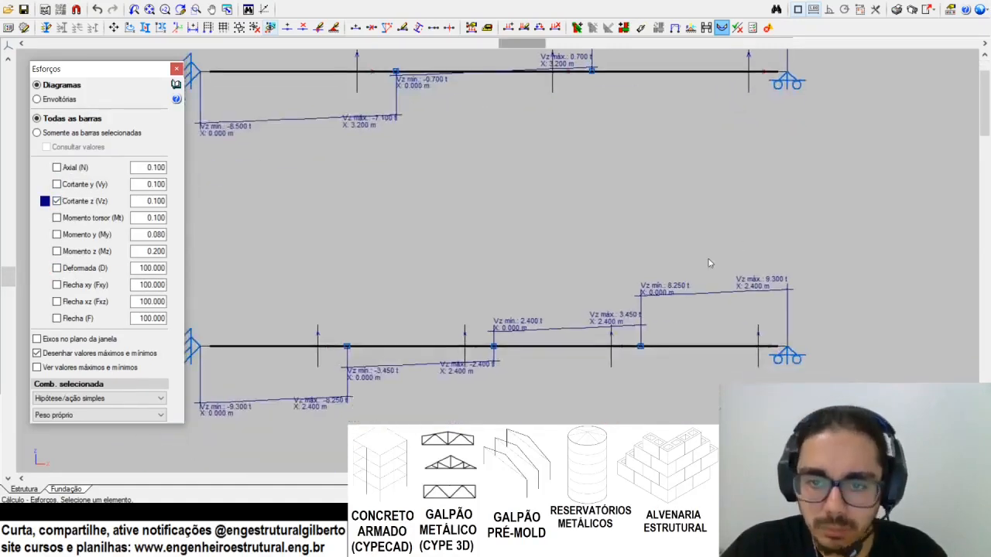
pyautogui.scroll(-2, 707, 260)
# Step: Start the Introduzir cargas nos nós command to inspect the nodal point loads on both beams
pyautogui.click(248, 9)
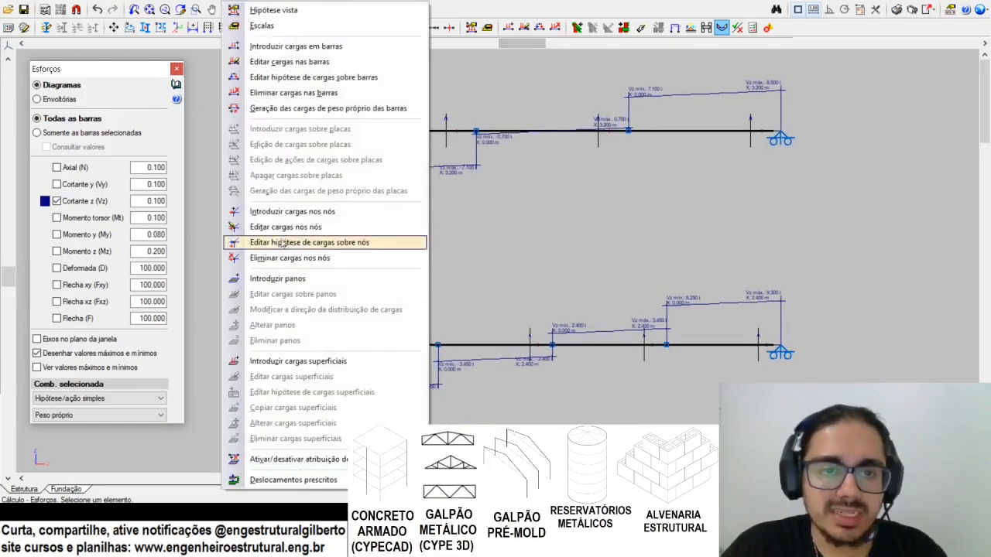
pyautogui.click(263, 211)
pyautogui.moveTo(579, 247); pyautogui.dragTo(580, 250, button='middle')
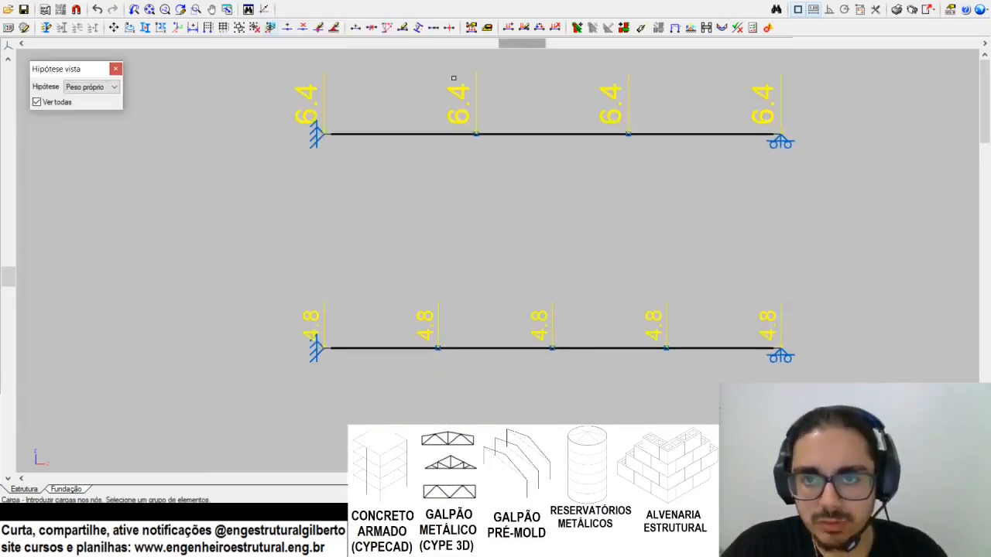
# Step: Display the Esforços diagrams again and review the Cortante z (Vz) curves of the two-beam and three-beam groups
pyautogui.moveTo(704, 95); pyautogui.dragTo(702, 107, button='middle')
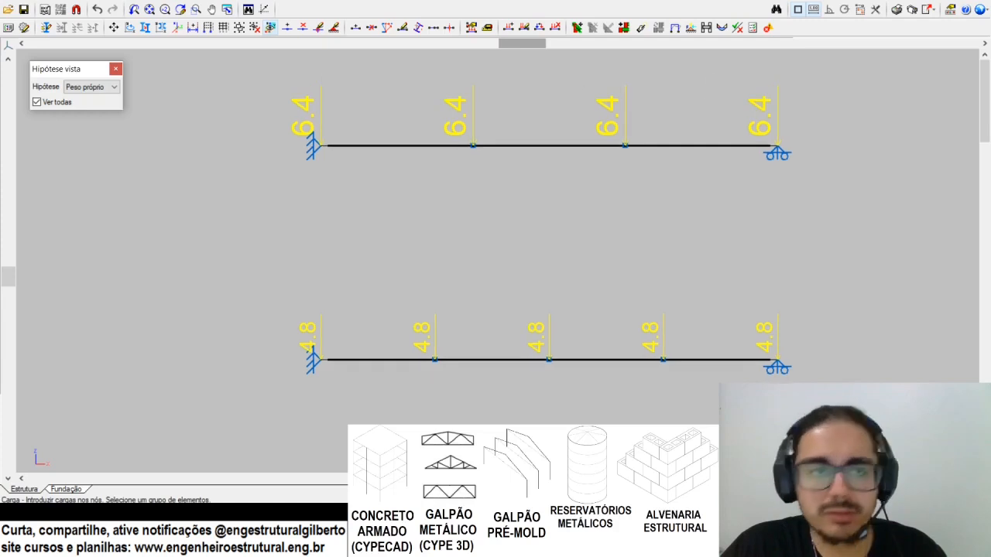
pyautogui.click(315, 3)
pyautogui.click(332, 108)
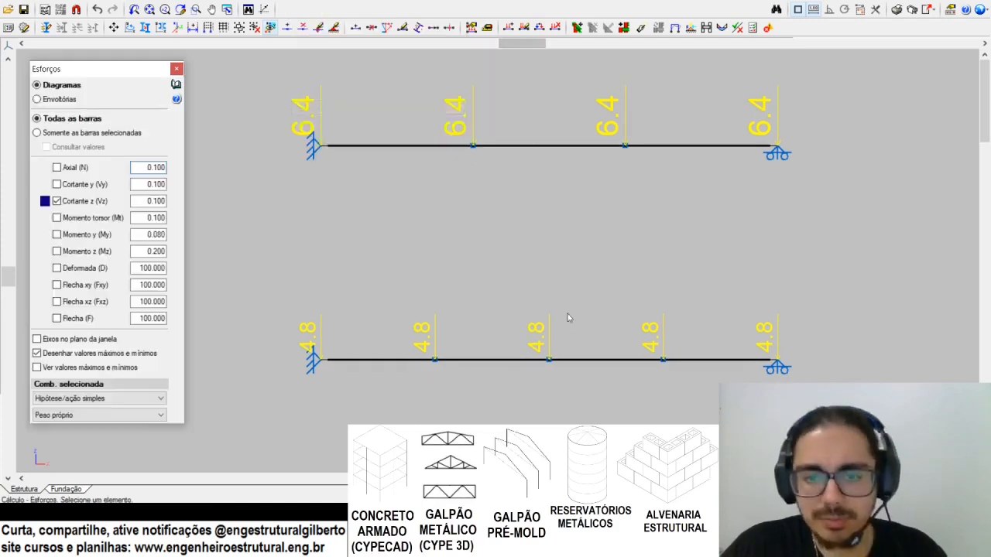
pyautogui.moveTo(556, 198); pyautogui.dragTo(533, 260, button='middle')
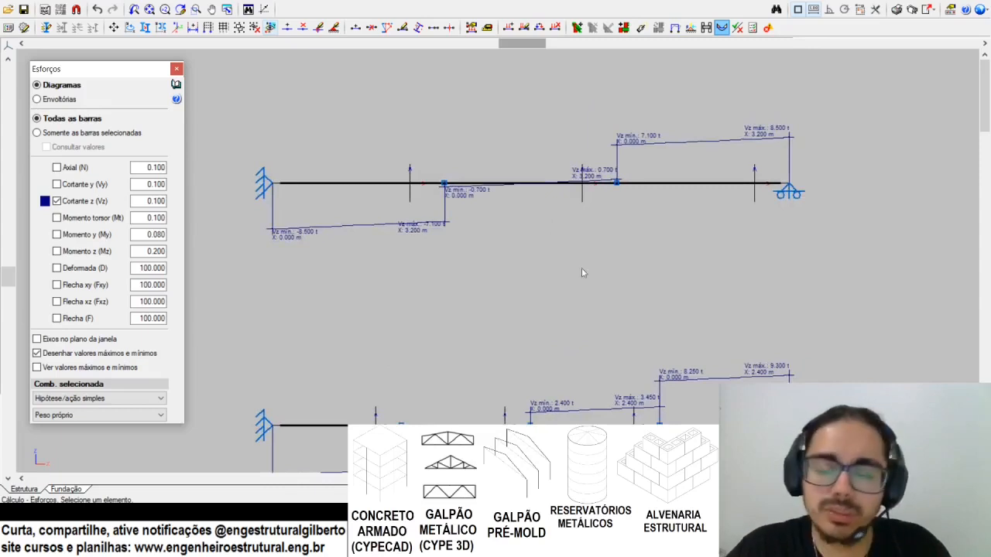
pyautogui.scroll(-5, 310, 206)
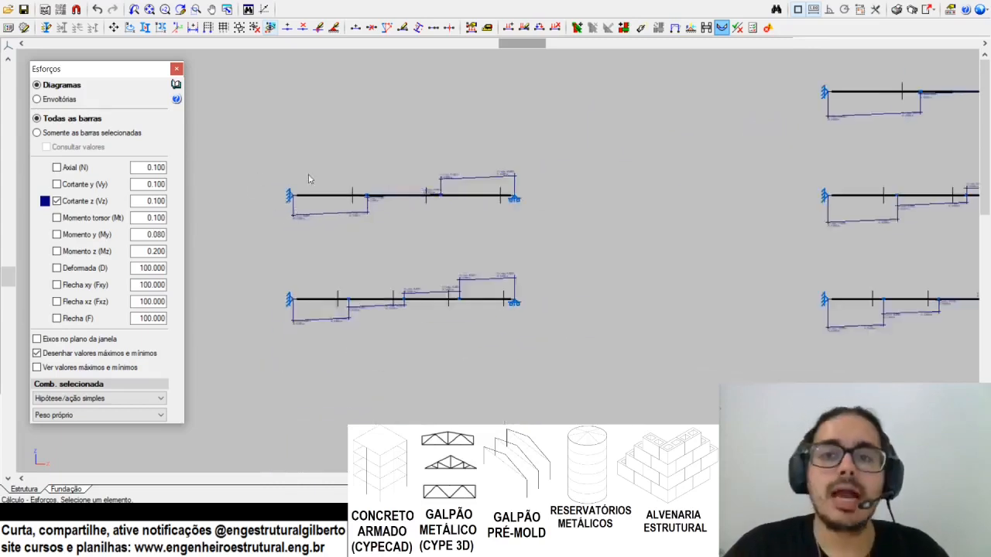
pyautogui.scroll(2, 486, 205)
pyautogui.moveTo(767, 160); pyautogui.dragTo(337, 156, button='middle')
pyautogui.moveTo(337, 156); pyautogui.dragTo(289, 157)
pyautogui.scroll(-2, 289, 158)
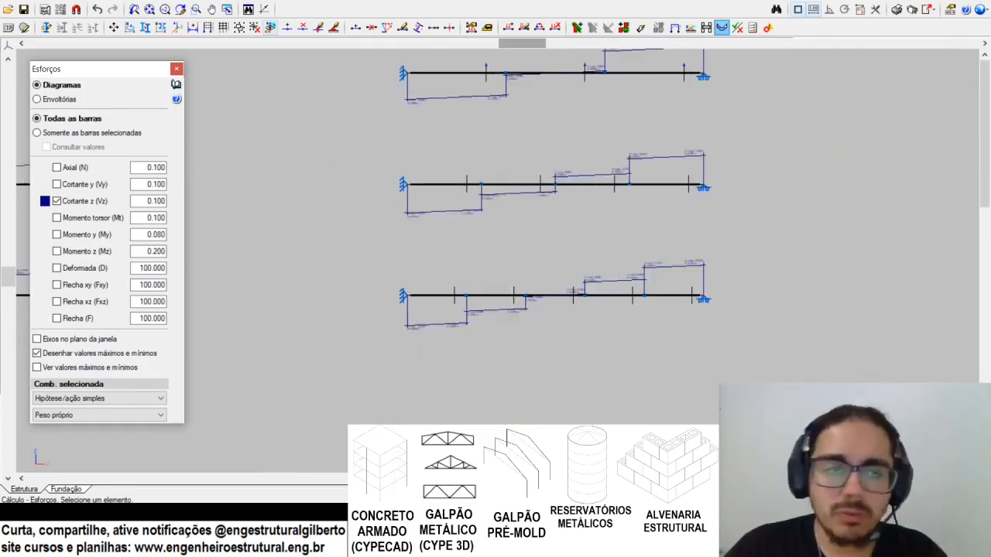
# Step: Start the Nova barra command to view the three-beam group without diagrams and examine its bar divisions and nodes
pyautogui.click(191, 1)
pyautogui.click(196, 15)
pyautogui.scroll(2, 421, 255)
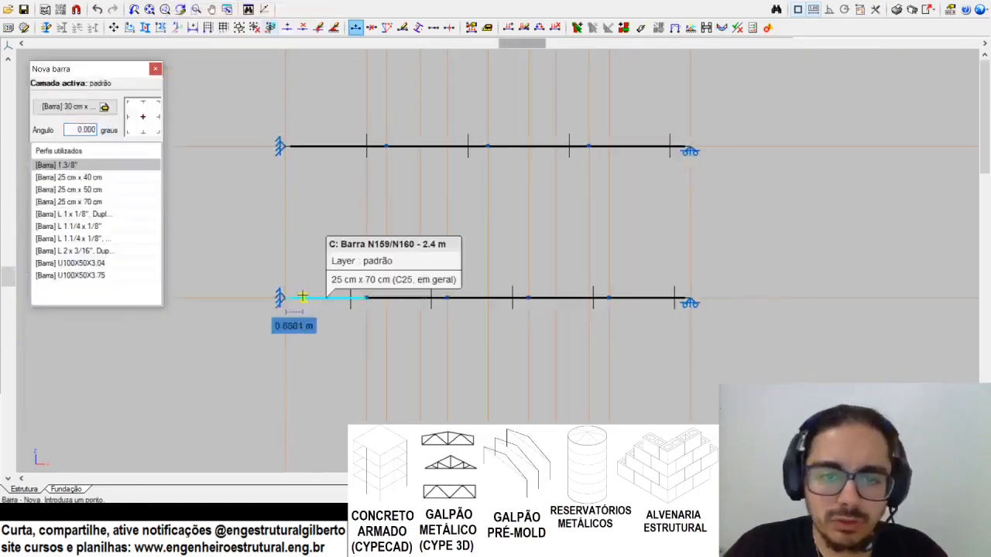
pyautogui.click(282, 298)
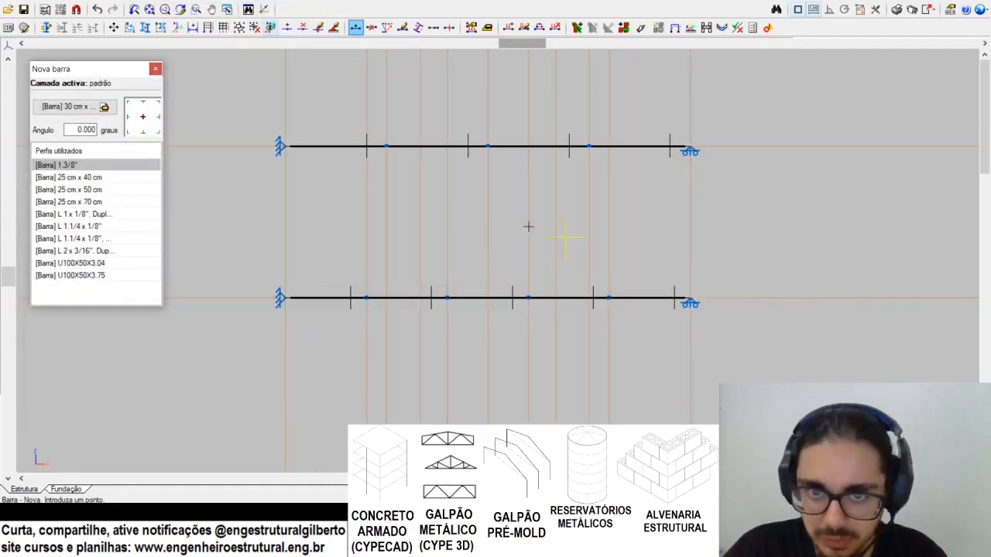
pyautogui.scroll(-1, 529, 225)
pyautogui.moveTo(410, 186); pyautogui.dragTo(402, 281, button='middle')
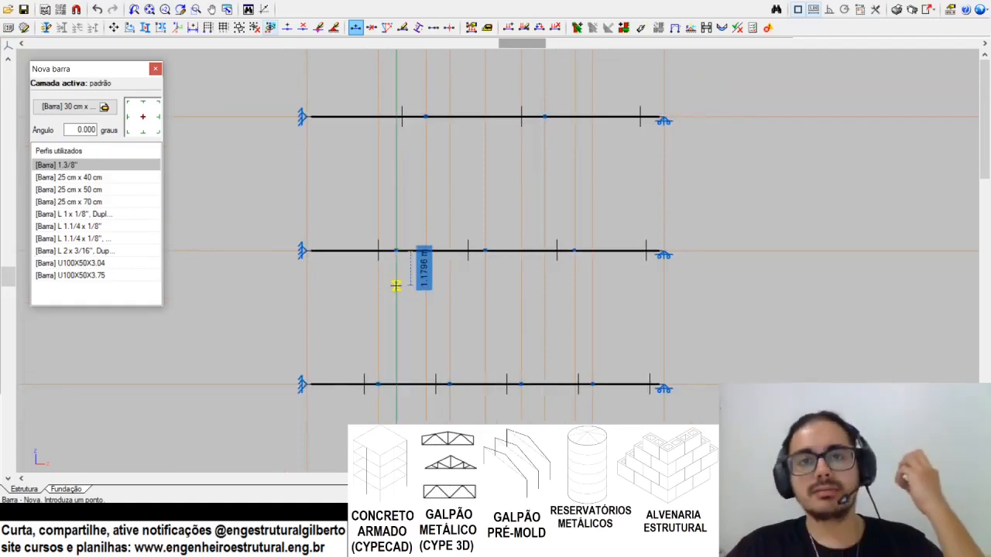
pyautogui.scroll(1, 381, 378)
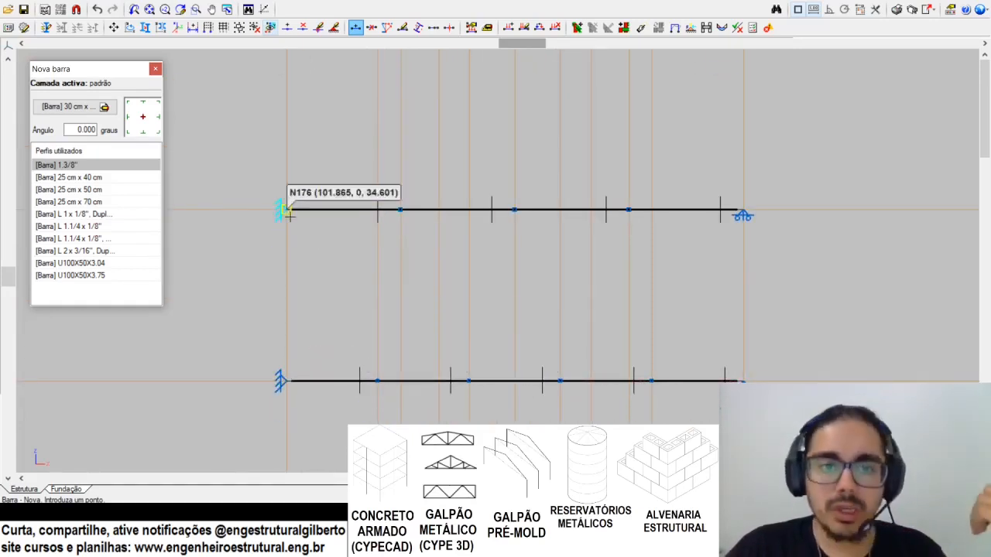
pyautogui.moveTo(399, 92); pyautogui.dragTo(373, 220, button='middle')
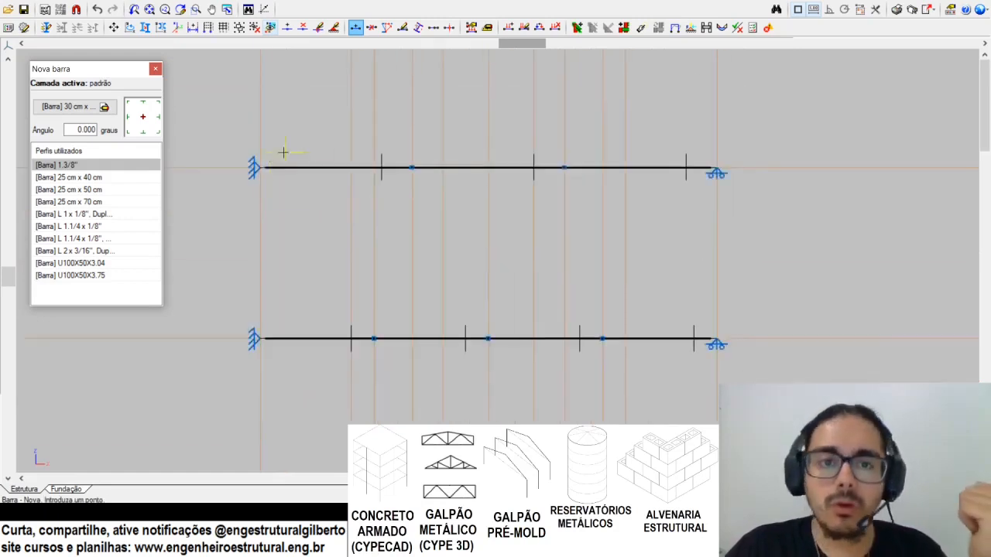
# Step: Compare the support and intermediate node layouts of the two-beam group with those of the three-beam group
pyautogui.scroll(-3, 531, 188)
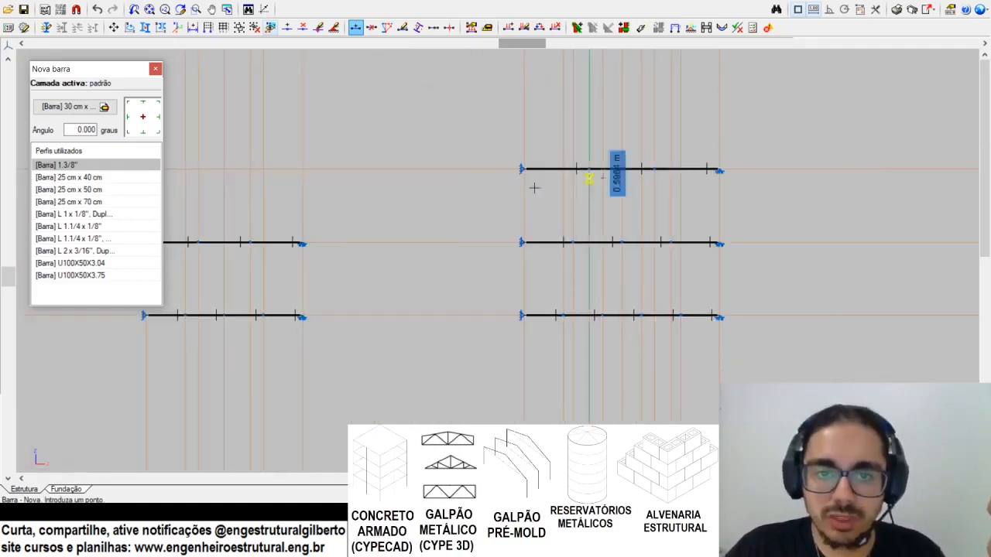
pyautogui.scroll(2, 344, 309)
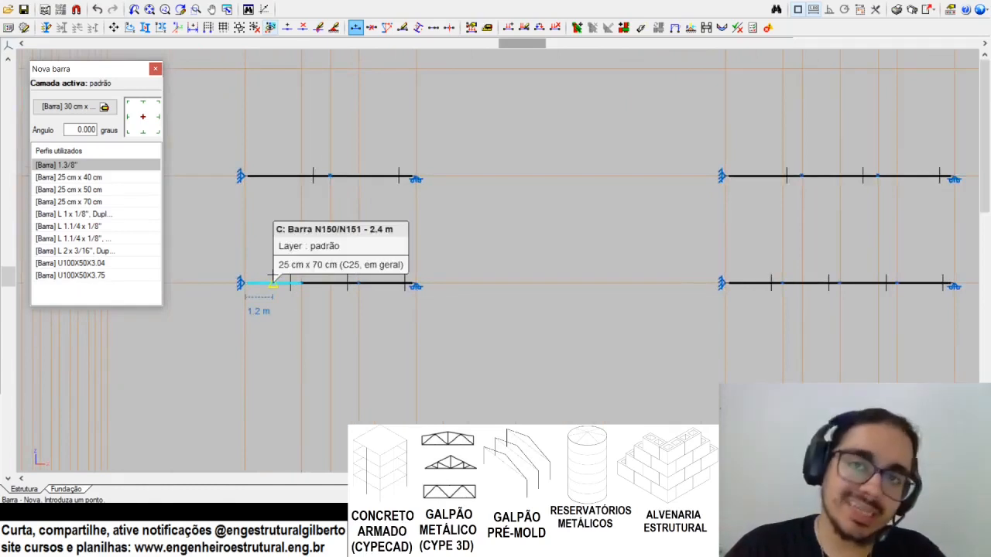
pyautogui.scroll(1, 666, 268)
pyautogui.moveTo(642, 248); pyautogui.dragTo(248, 246, button='middle')
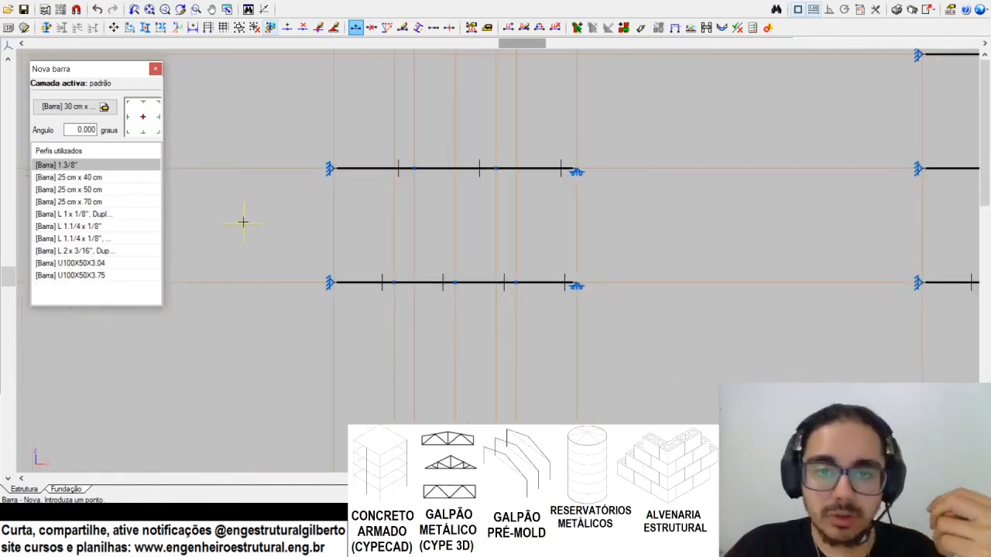
pyautogui.moveTo(314, 172); pyautogui.dragTo(321, 191, button='middle')
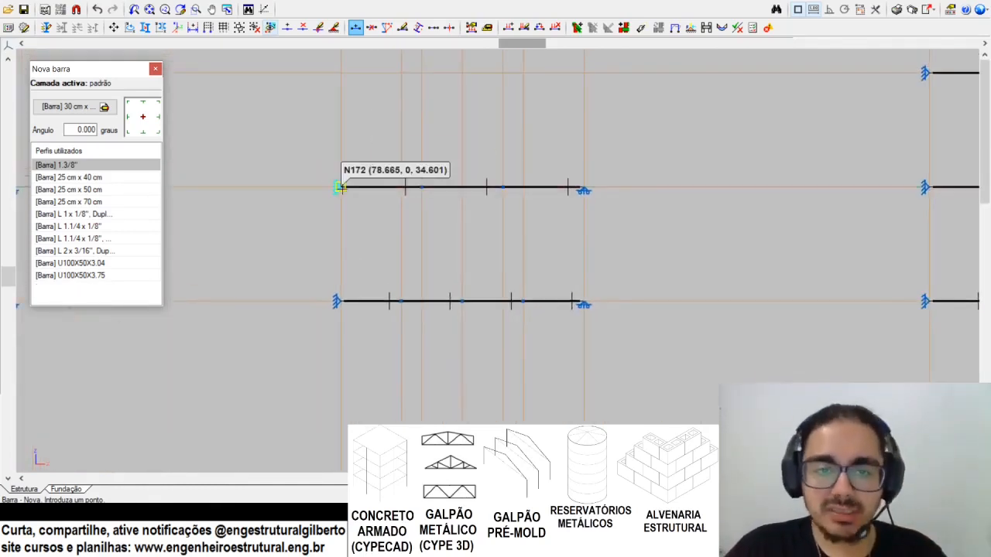
pyautogui.click(338, 186)
pyautogui.rightClick(586, 179)
pyautogui.scroll(3, 439, 205)
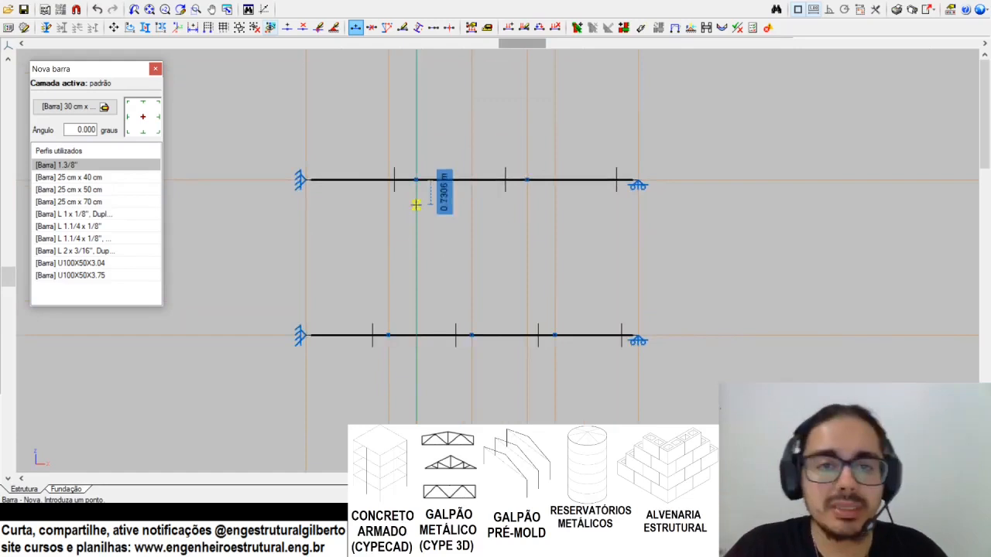
pyautogui.scroll(-5, 417, 205)
pyautogui.moveTo(700, 228); pyautogui.dragTo(391, 256, button='middle')
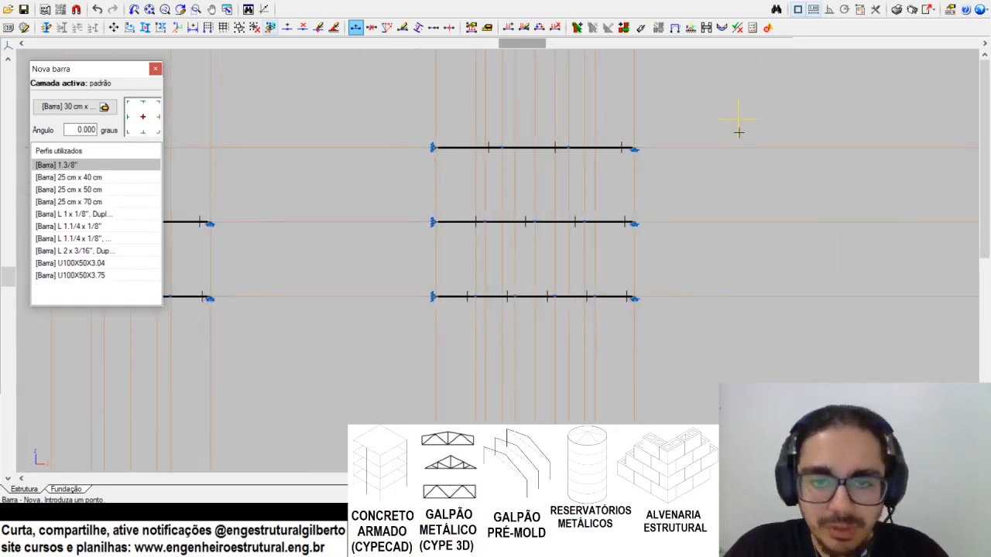
pyautogui.scroll(2, 740, 146)
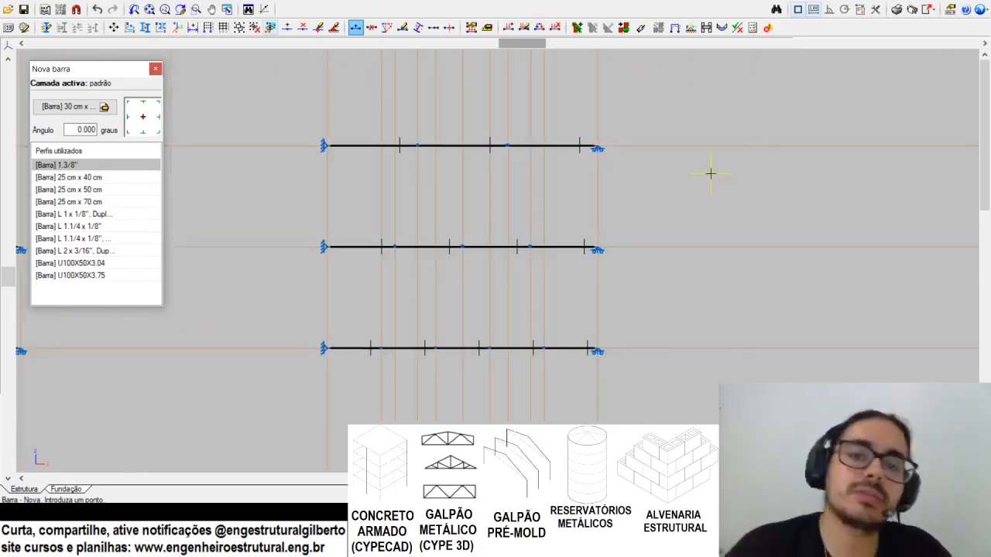
pyautogui.scroll(2, 496, 291)
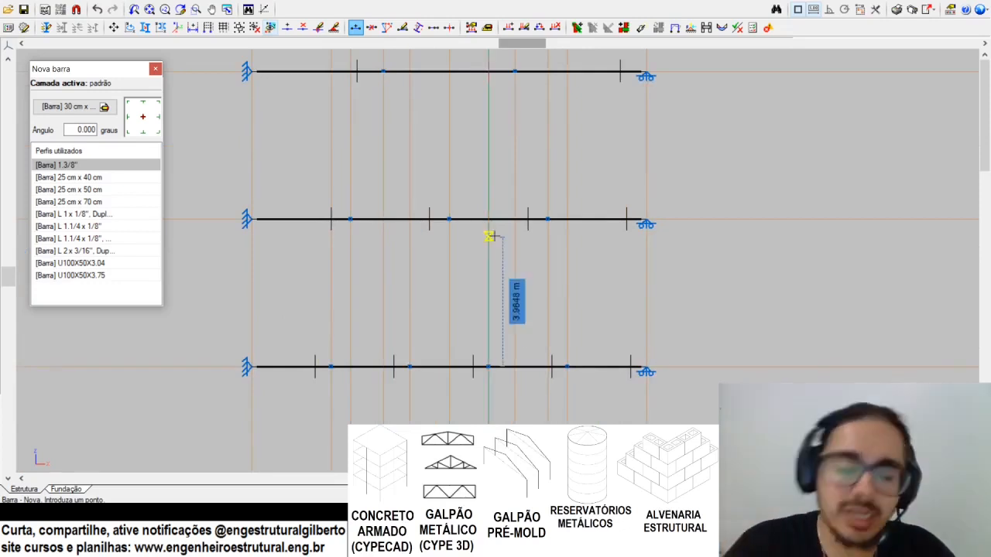
pyautogui.moveTo(467, 234); pyautogui.dragTo(471, 279, button='middle')
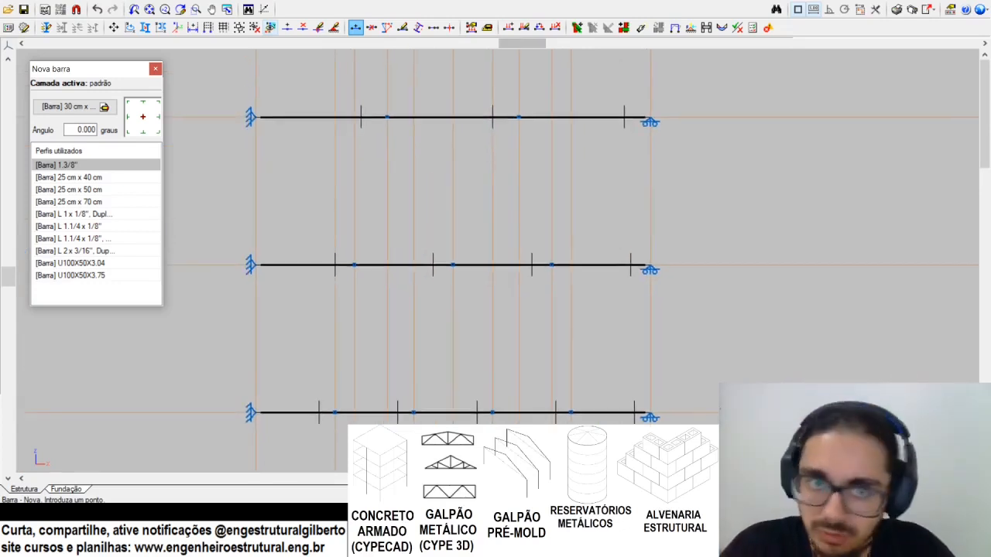
# Step: Show the Esforços diagrams with Momento y (My) instead of Cortante z (Vz) and examine the upper beam's maximum moment
pyautogui.click(294, 8)
pyautogui.click(323, 105)
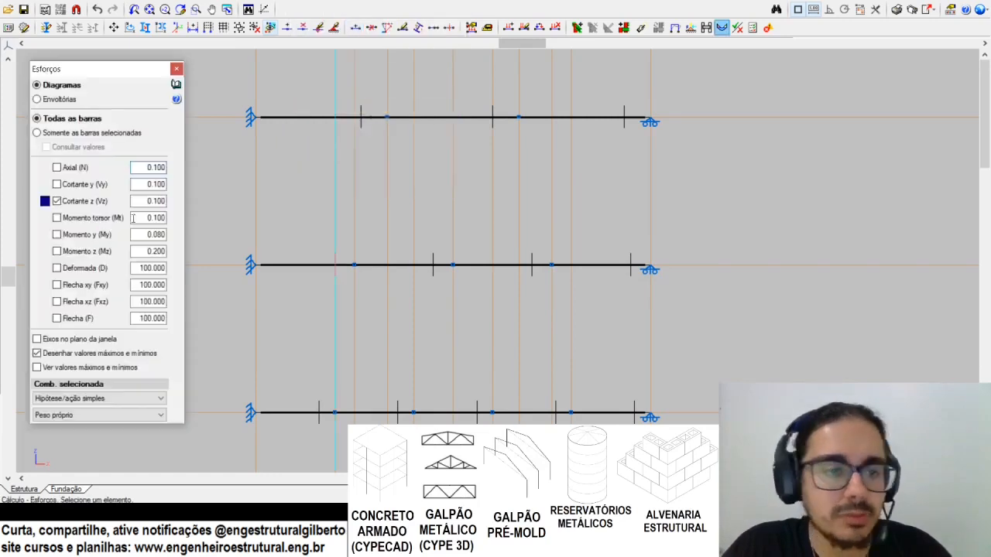
pyautogui.click(74, 201)
pyautogui.click(70, 234)
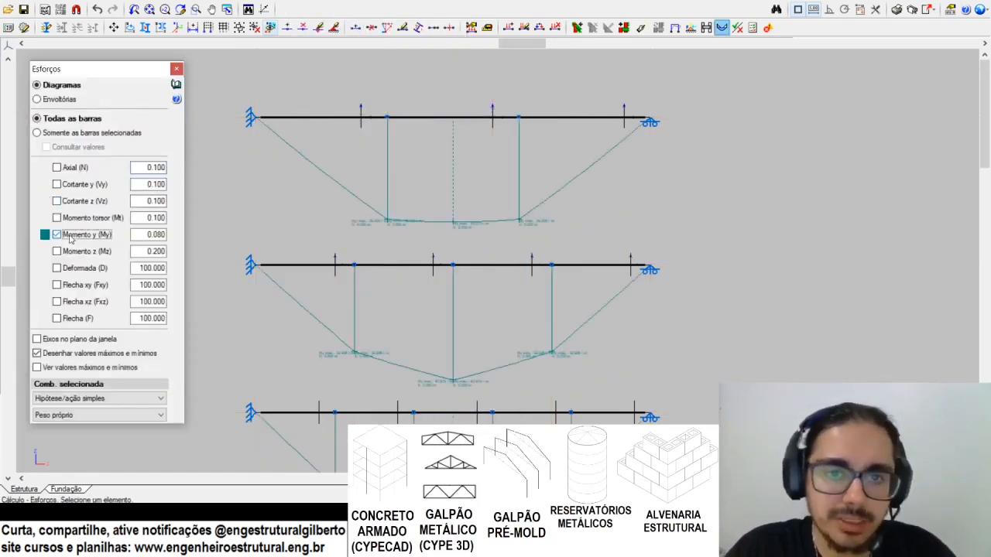
pyautogui.scroll(1, 419, 145)
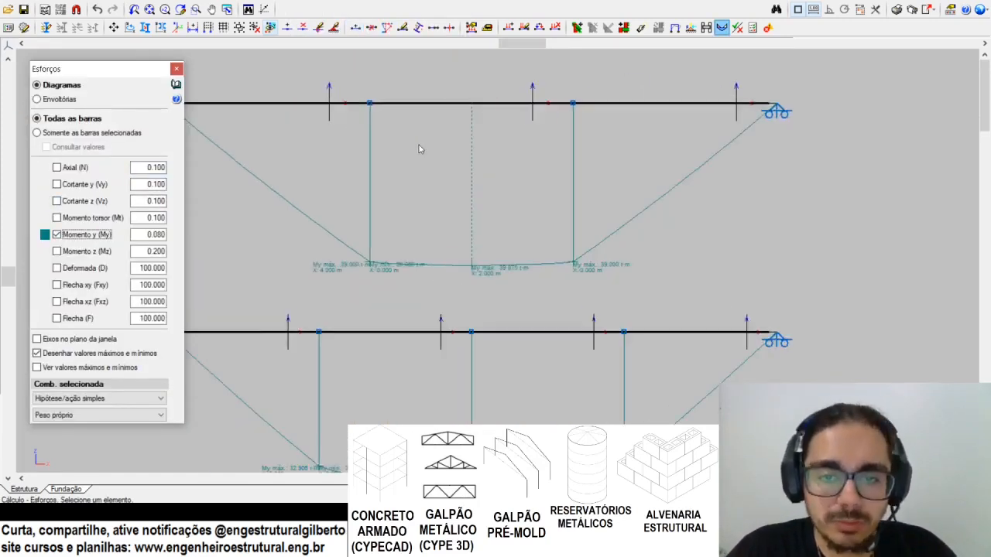
pyautogui.scroll(1, 507, 255)
pyautogui.scroll(1, 490, 202)
pyautogui.scroll(1, 522, 297)
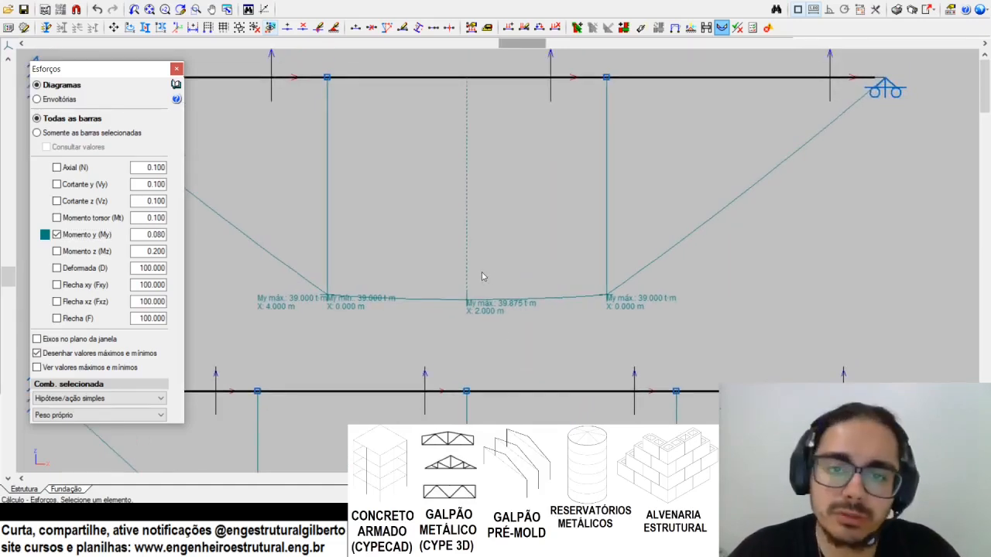
# Step: Examine the maximum Momento y (My) values of the middle and lower beams and compare all three moment curves
pyautogui.moveTo(493, 345); pyautogui.dragTo(509, 80, button='middle')
pyautogui.scroll(1, 498, 320)
pyautogui.moveTo(539, 359); pyautogui.dragTo(529, 288, button='middle')
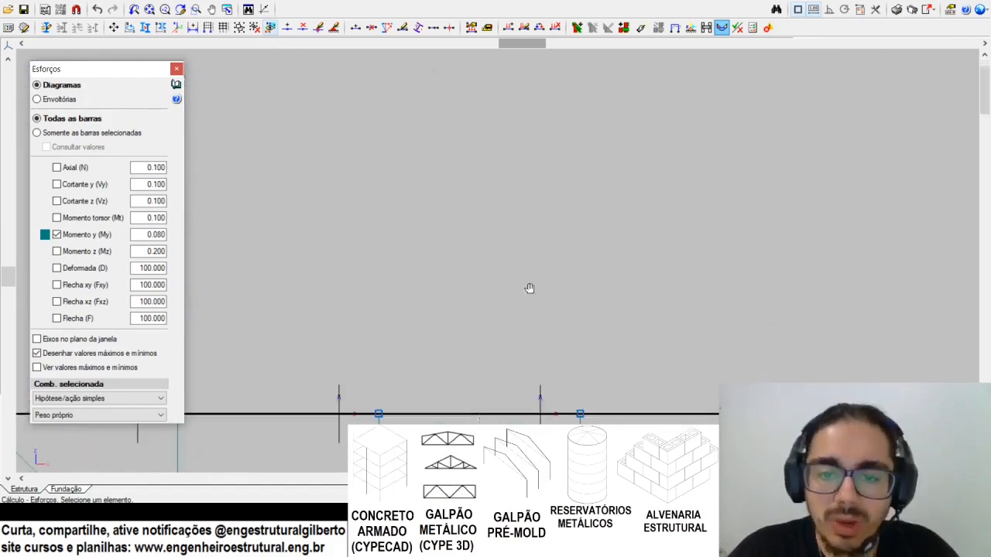
pyautogui.scroll(-1, 491, 279)
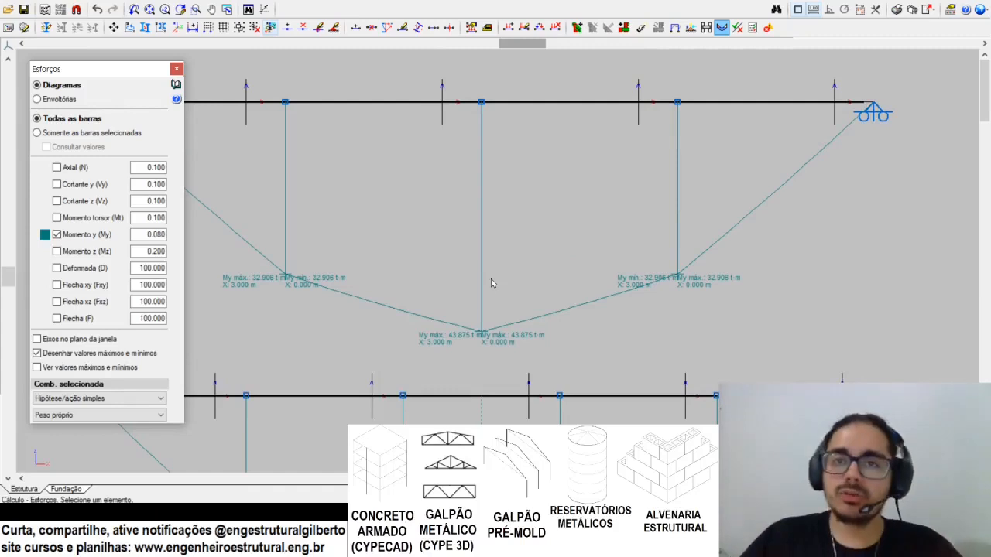
pyautogui.scroll(-1, 496, 203)
pyautogui.scroll(1, 465, 360)
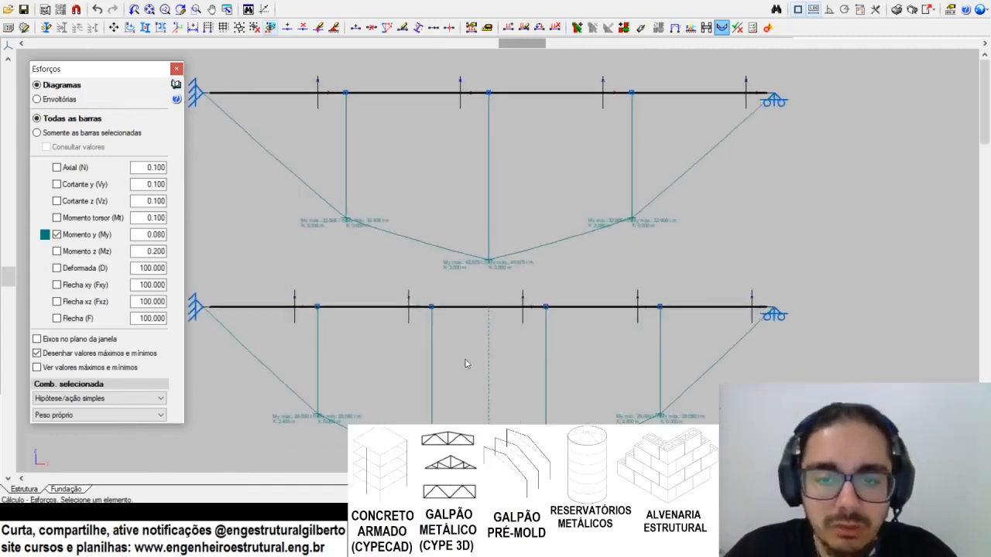
pyautogui.scroll(1, 460, 256)
pyautogui.scroll(1, 471, 336)
pyautogui.scroll(1, 534, 379)
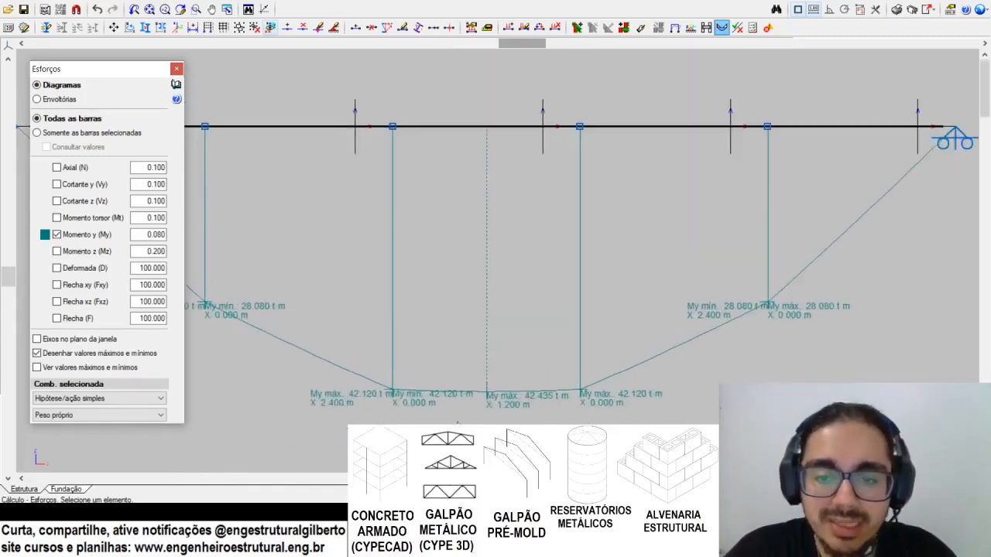
pyautogui.scroll(-4, 444, 370)
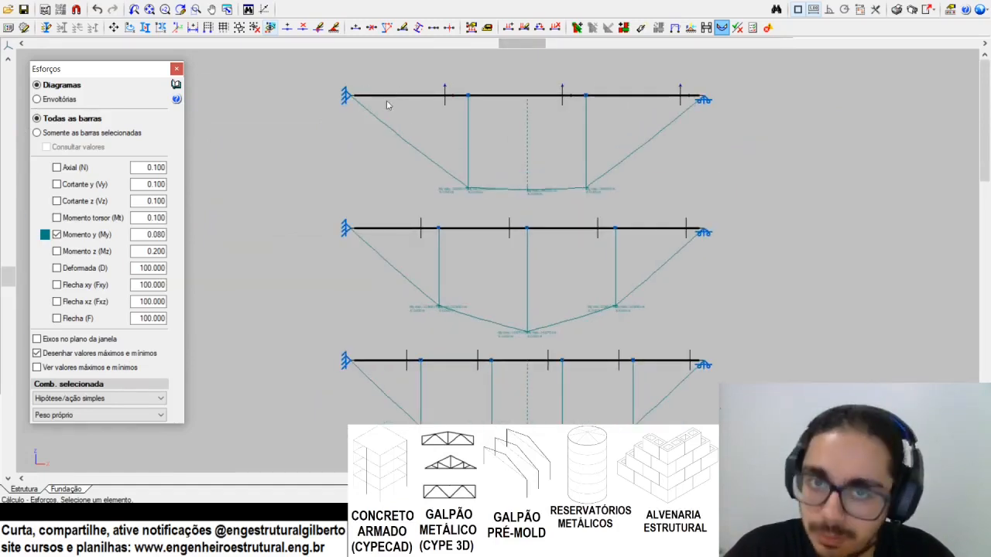
# Step: Replace the Momento y (My) diagrams with Deformada (D) and set the deformed shape's scale to 50
pyautogui.click(83, 236)
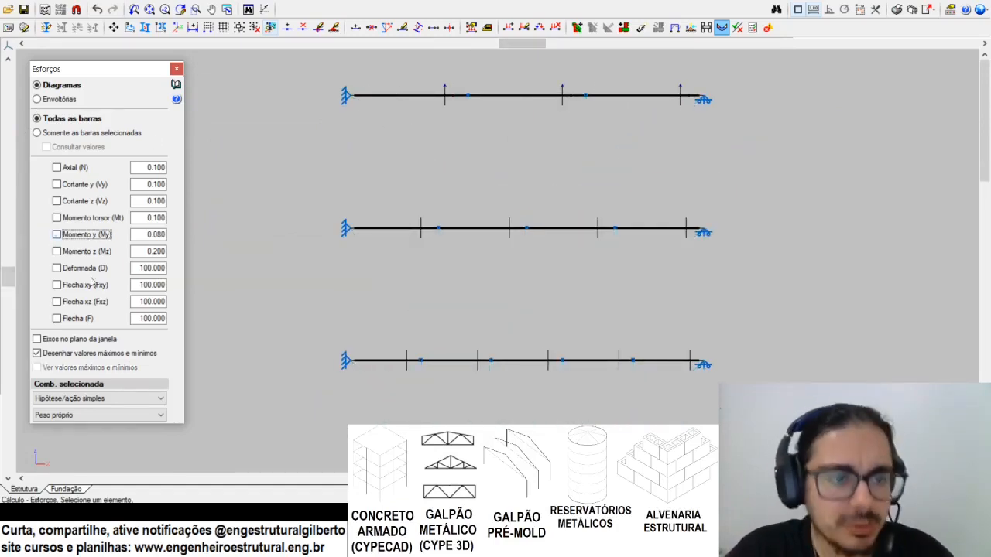
pyautogui.click(90, 269)
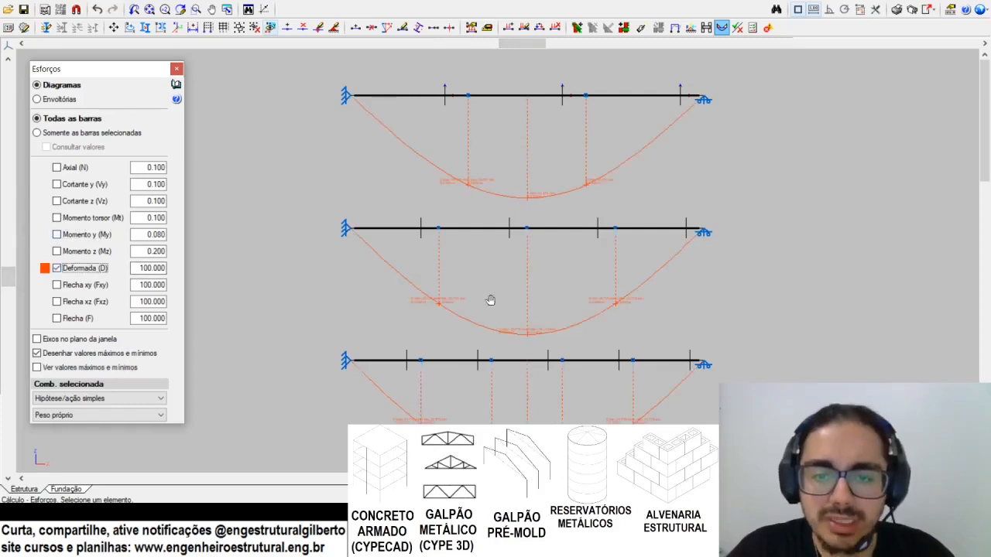
pyautogui.scroll(2, 279, 313)
pyautogui.doubleClick(152, 268)
pyautogui.write('50')
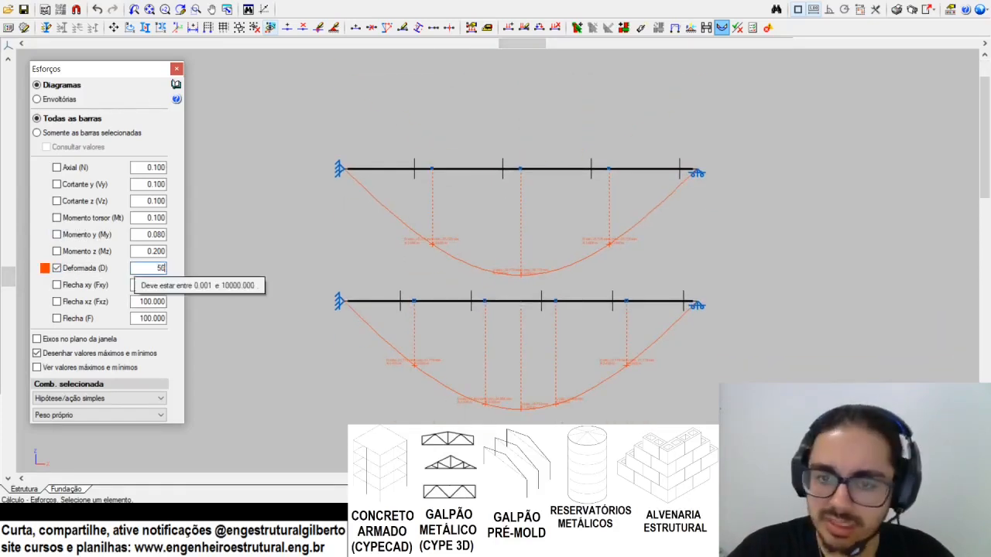
pyautogui.press('Return')
# Step: Examine the maximum Deformada (D) values at midspan of the lower and middle beams
pyautogui.scroll(3, 490, 364)
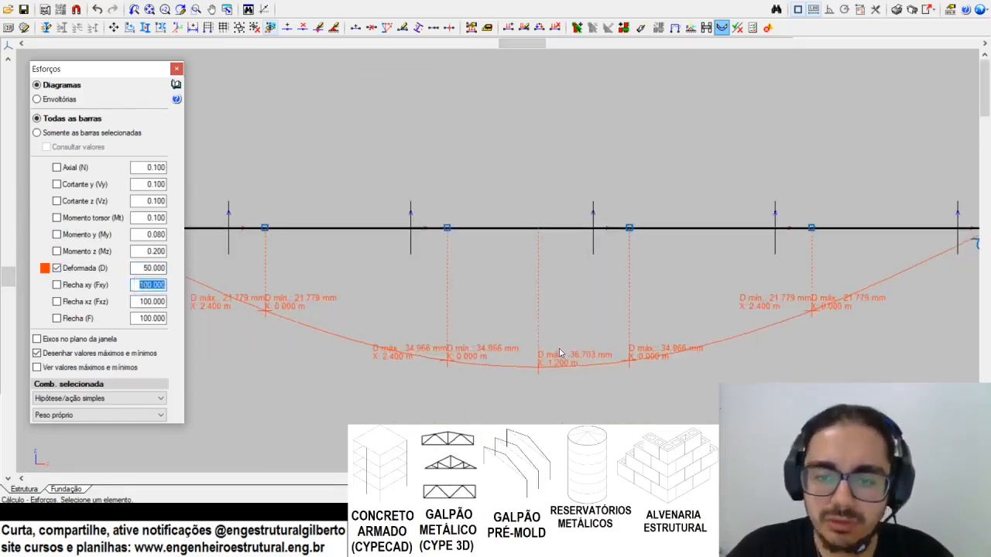
pyautogui.scroll(2, 544, 364)
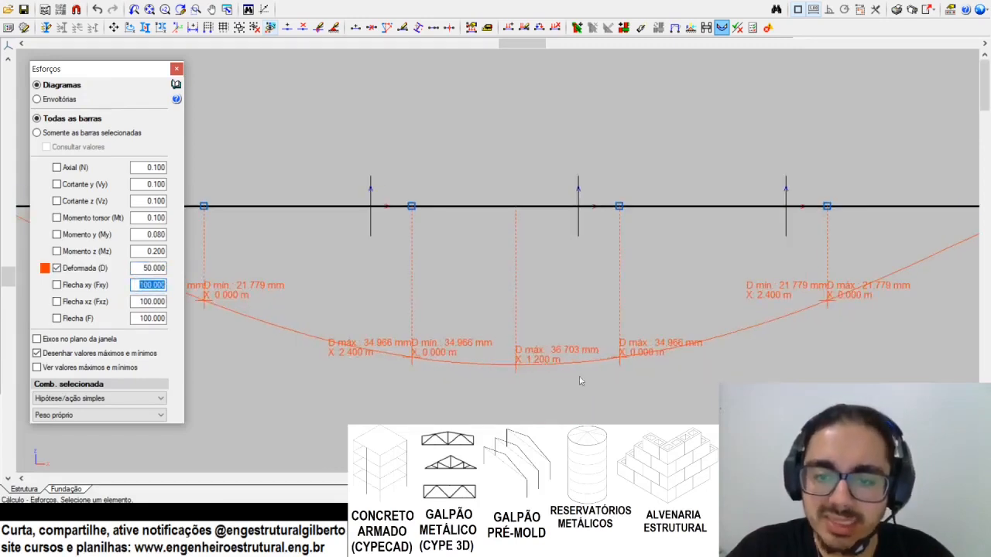
pyautogui.scroll(-3, 542, 348)
pyautogui.scroll(4, 511, 166)
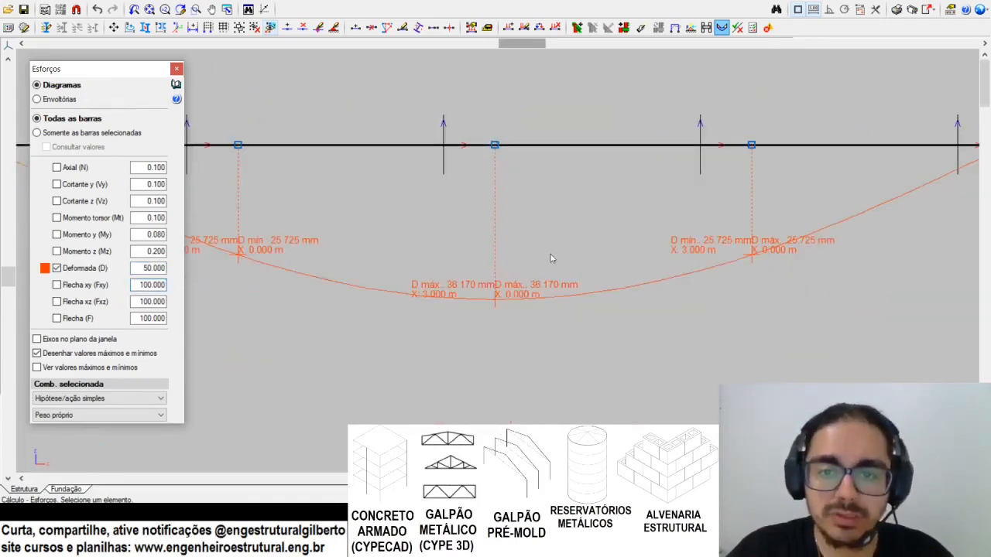
pyautogui.scroll(-3, 470, 210)
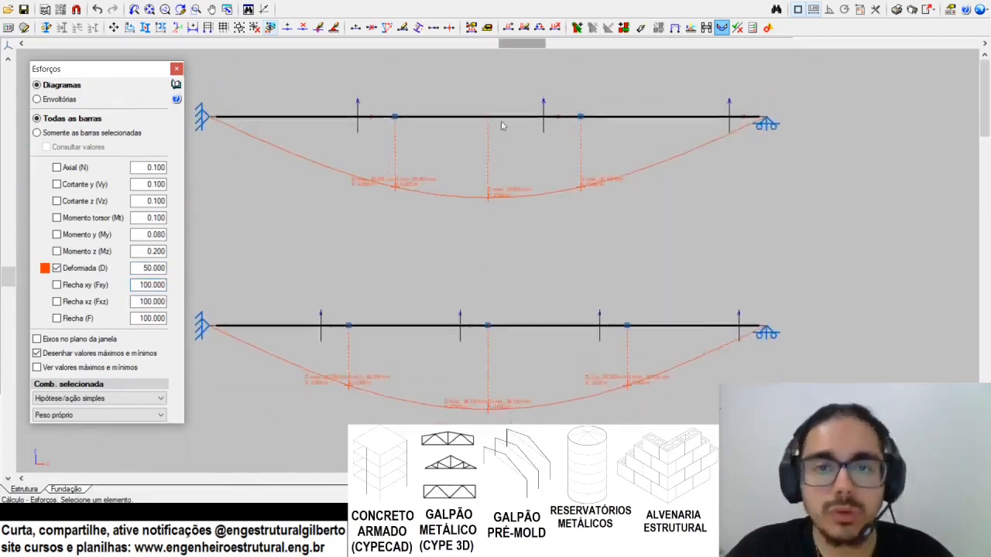
# Step: Examine the upper beam's maximum Deformada (D) value and show the Cortante z (Vz) diagrams instead
pyautogui.scroll(3, 501, 134)
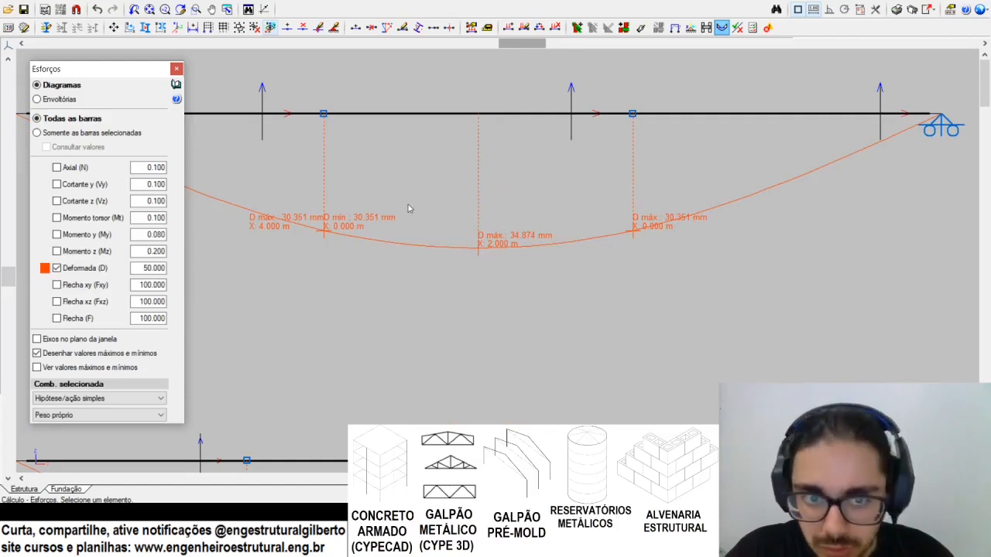
pyautogui.scroll(-3, 522, 111)
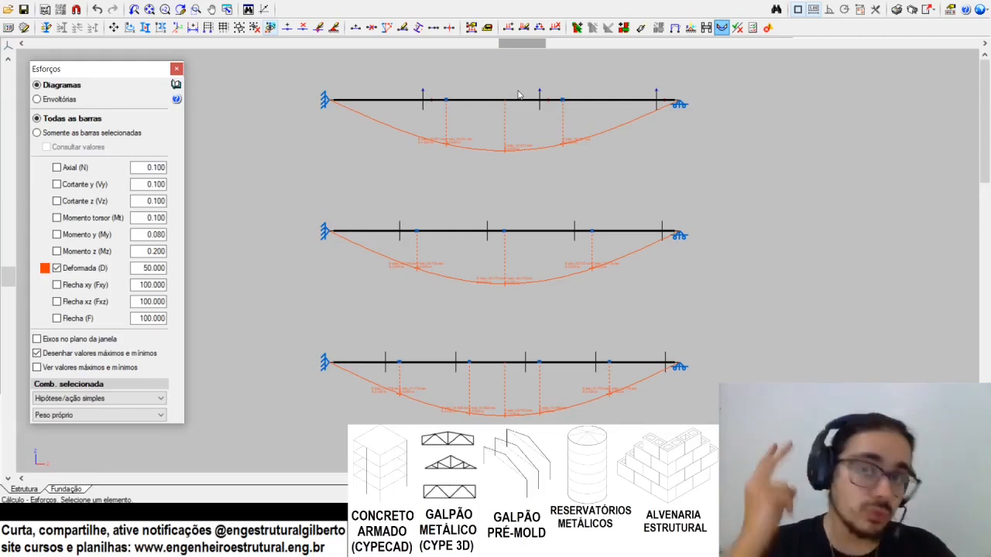
pyautogui.click(67, 269)
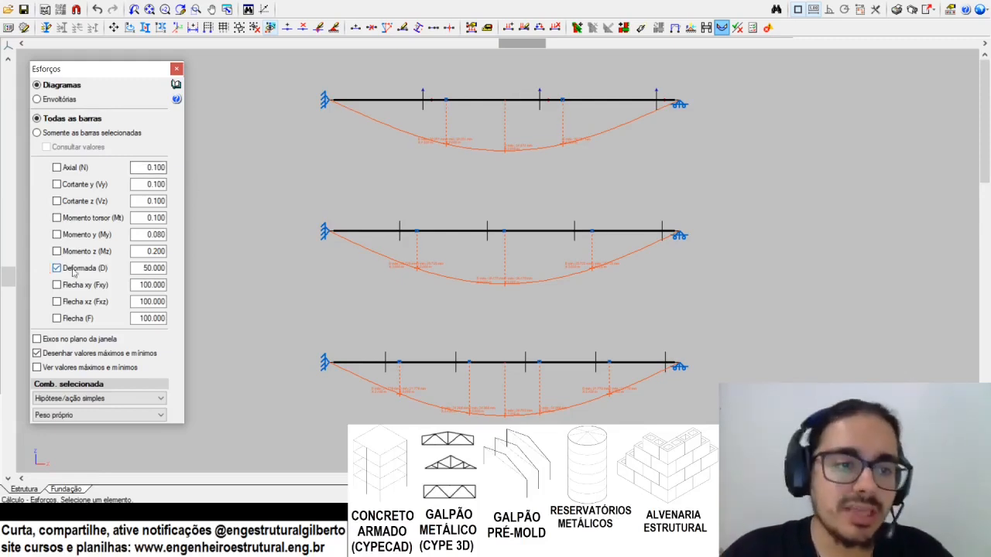
pyautogui.click(76, 185)
pyautogui.click(76, 185)
pyautogui.click(78, 202)
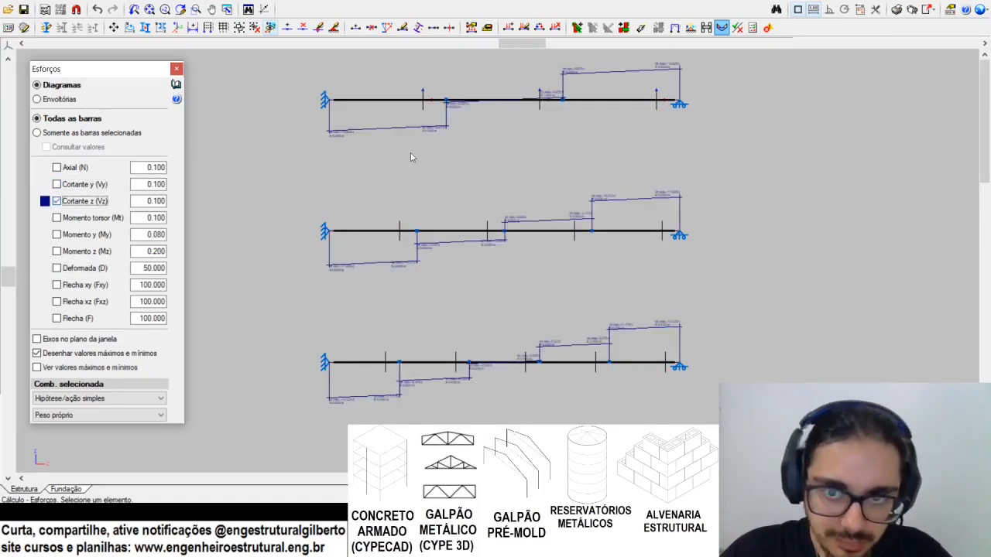
# Step: Examine the middle beam's Cortante z (Vz) at its roller support and compare the shear diagrams across the neighbouring beam groups
pyautogui.scroll(3, 671, 287)
pyautogui.scroll(5, 654, 286)
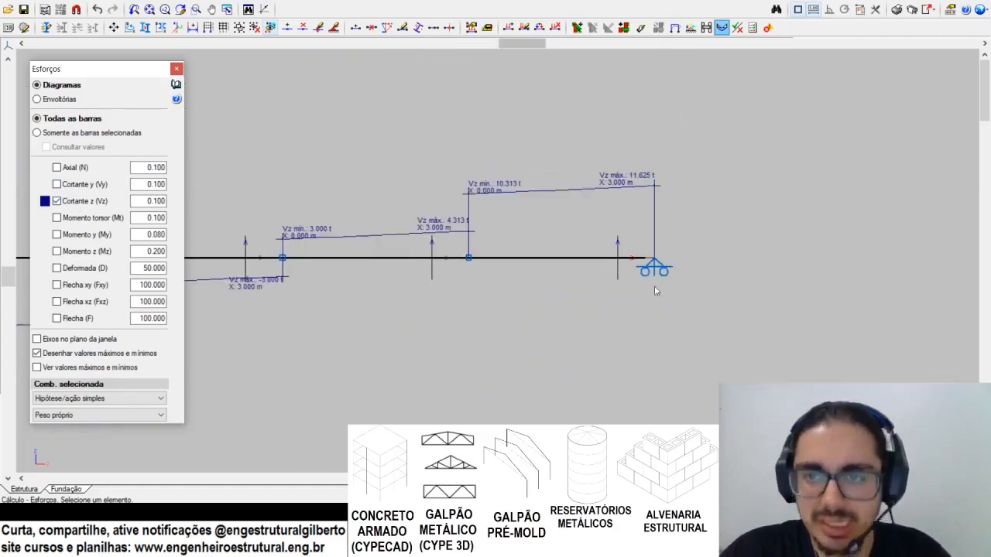
pyautogui.scroll(-5, 631, 172)
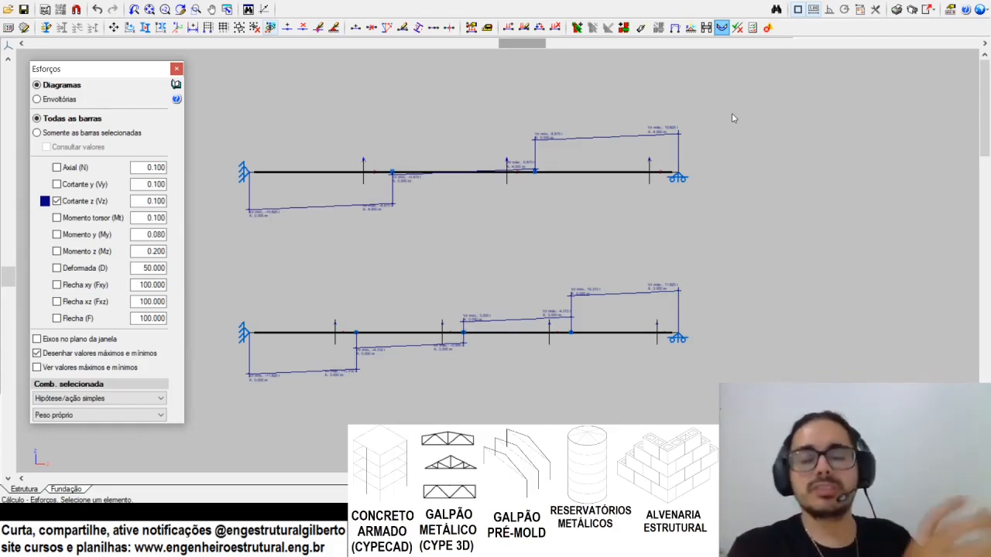
pyautogui.scroll(-6, 653, 167)
pyautogui.moveTo(390, 220); pyautogui.dragTo(929, 186, button='middle')
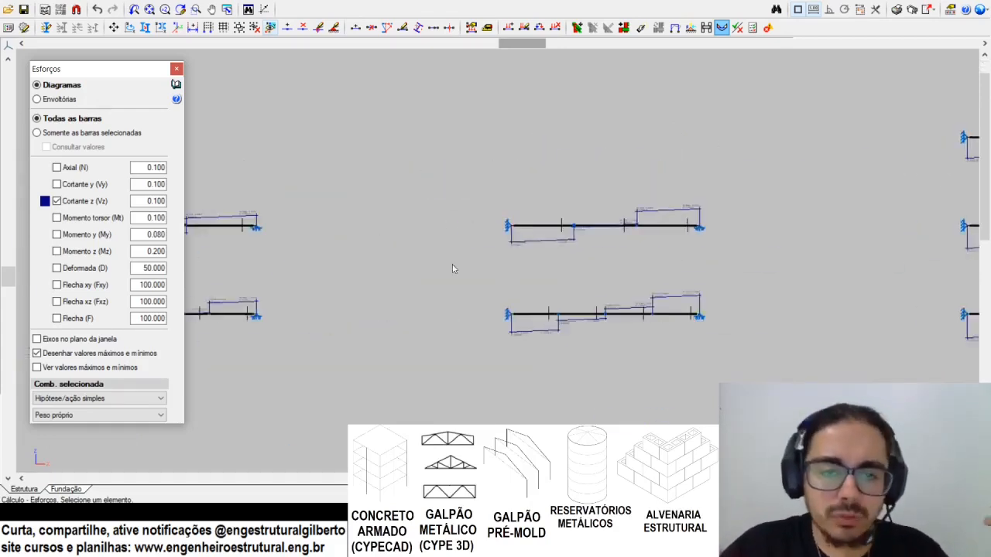
pyautogui.scroll(4, 449, 267)
pyautogui.moveTo(413, 254); pyautogui.dragTo(980, 219, button='middle')
pyautogui.scroll(-3, 422, 165)
pyautogui.moveTo(805, 139); pyautogui.dragTo(270, 188, button='middle')
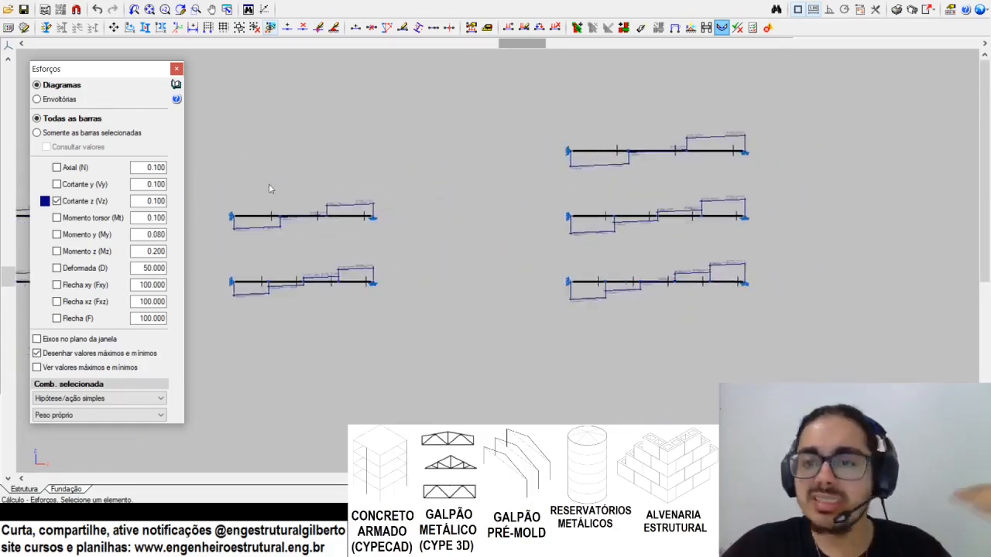
pyautogui.scroll(1, 666, 184)
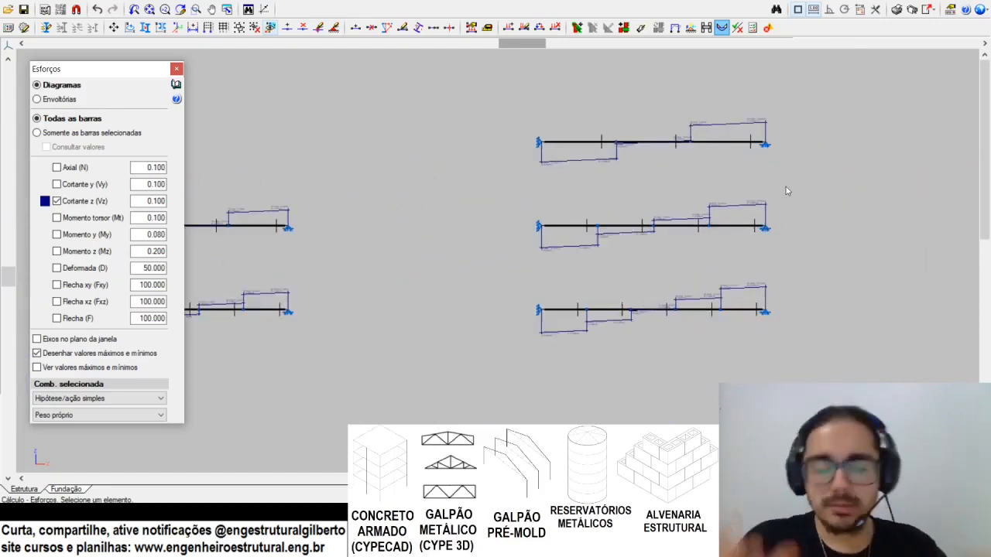
pyautogui.scroll(2, 741, 134)
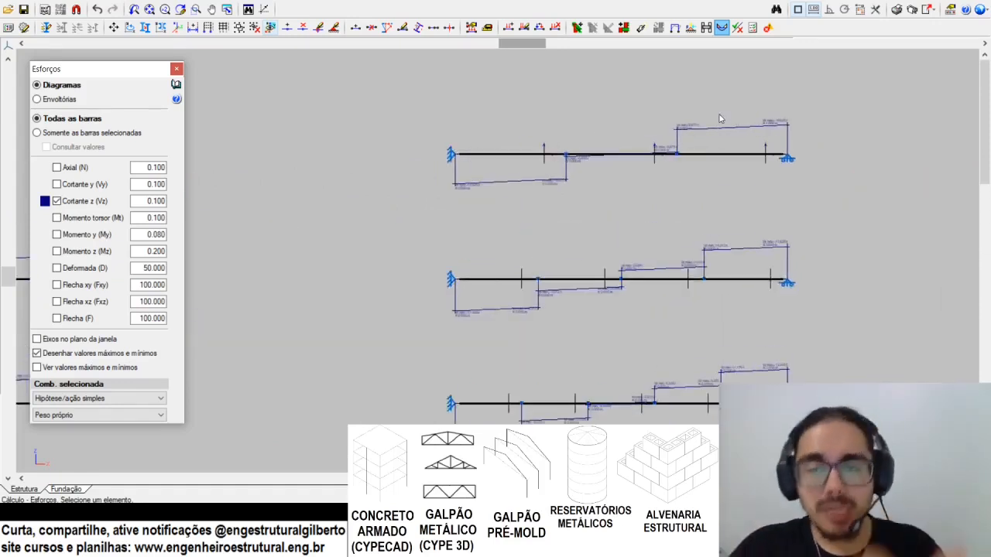
pyautogui.moveTo(645, 136); pyautogui.dragTo(541, 129, button='middle')
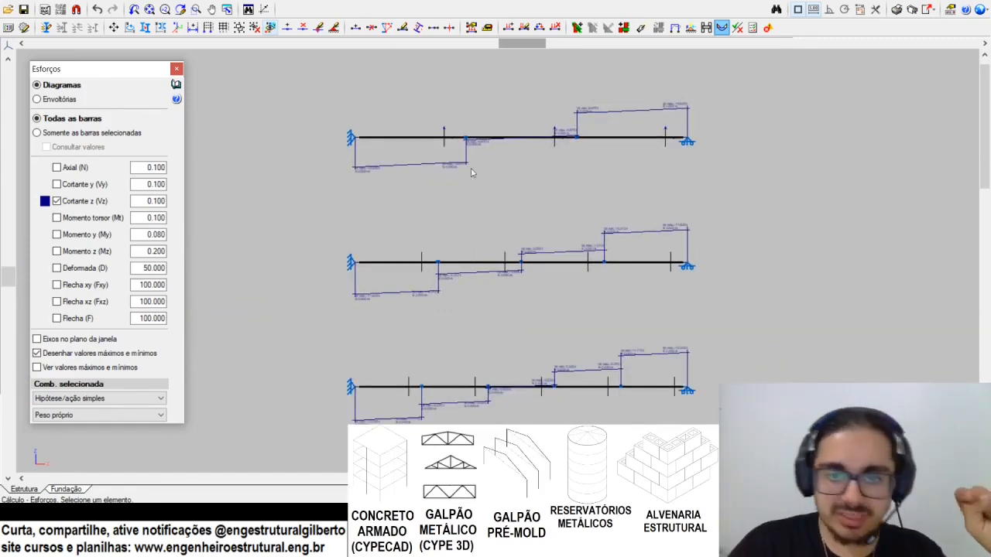
# Step: Examine the Cortante z (Vz) steps at the point loads and supports of the upper, middle and lower beams
pyautogui.scroll(3, 487, 122)
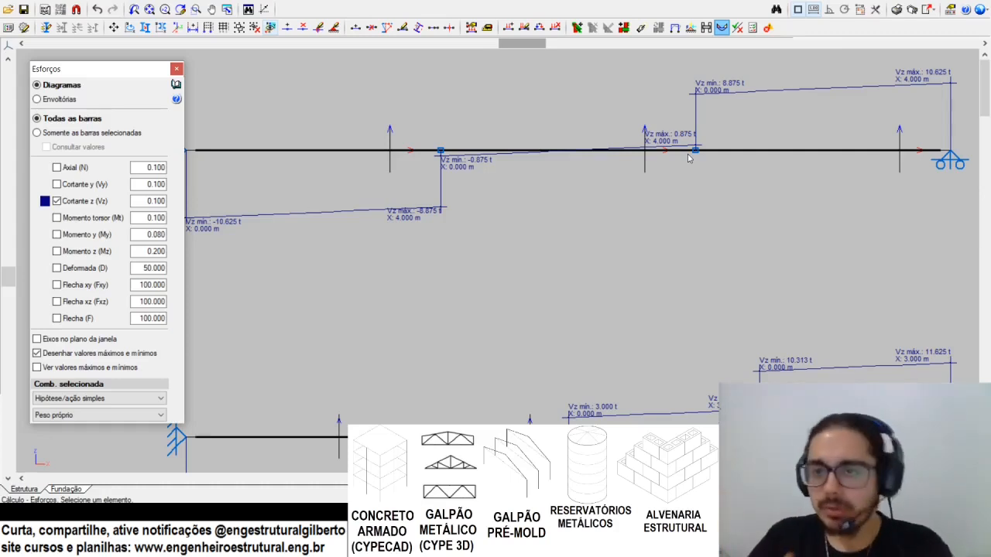
pyautogui.moveTo(385, 84); pyautogui.dragTo(274, 152, button='middle')
pyautogui.moveTo(571, 203); pyautogui.dragTo(568, 201, button='middle')
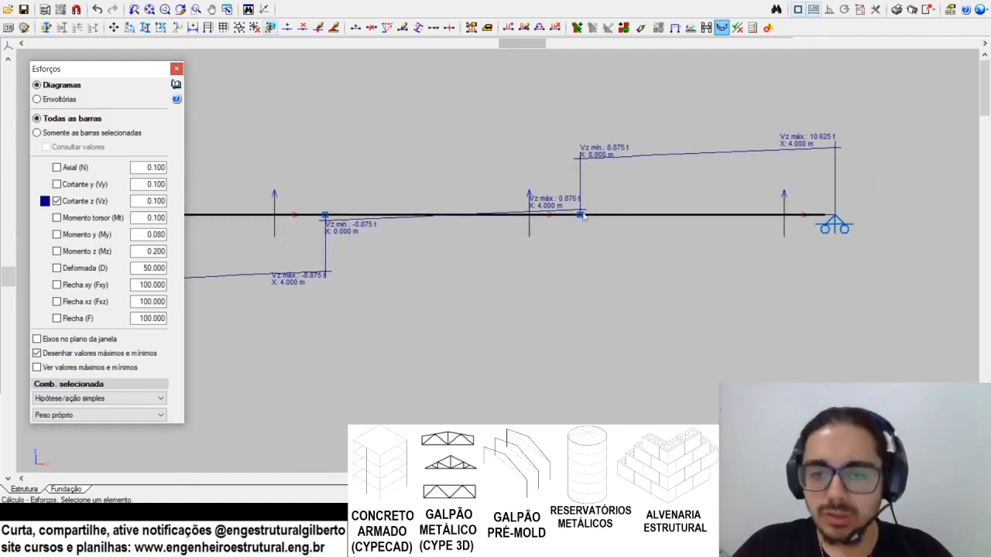
pyautogui.scroll(-4, 666, 128)
pyautogui.scroll(4, 631, 357)
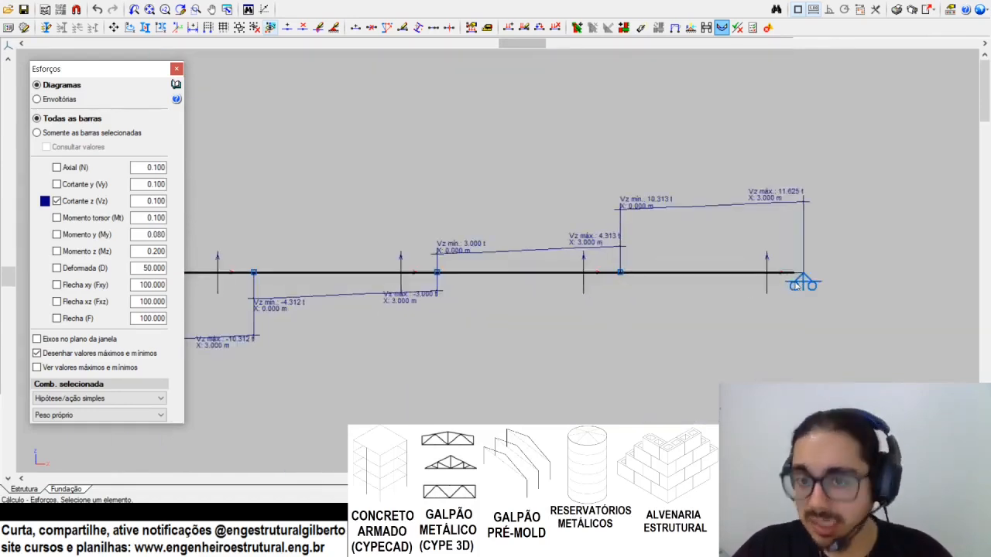
pyautogui.scroll(-4, 753, 272)
pyautogui.scroll(4, 732, 388)
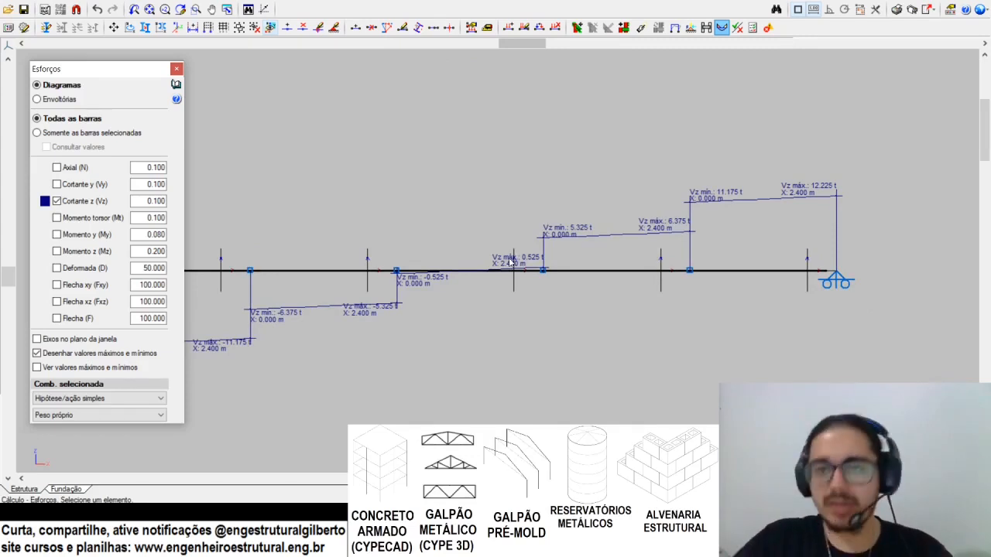
pyautogui.scroll(-3, 510, 262)
pyautogui.scroll(3, 481, 126)
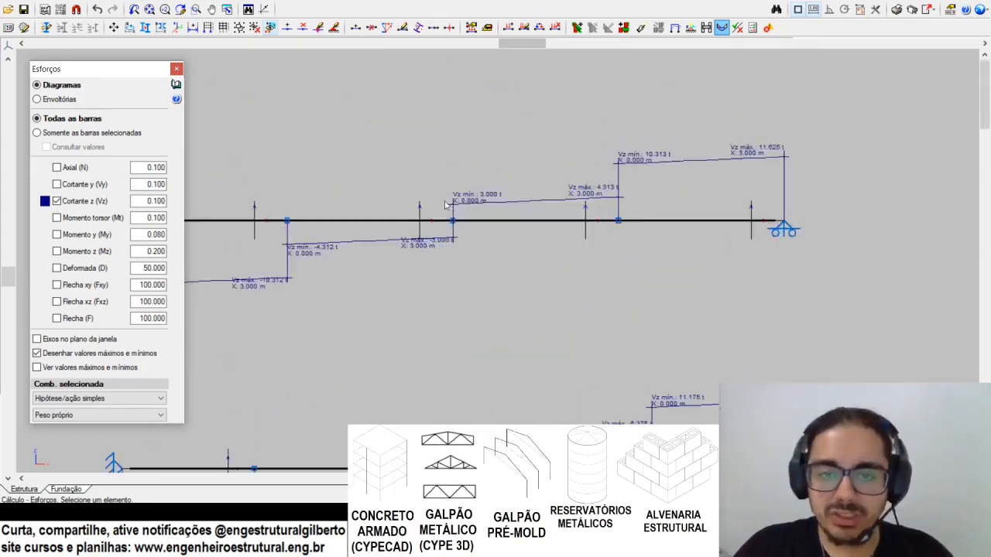
pyautogui.scroll(-3, 328, 216)
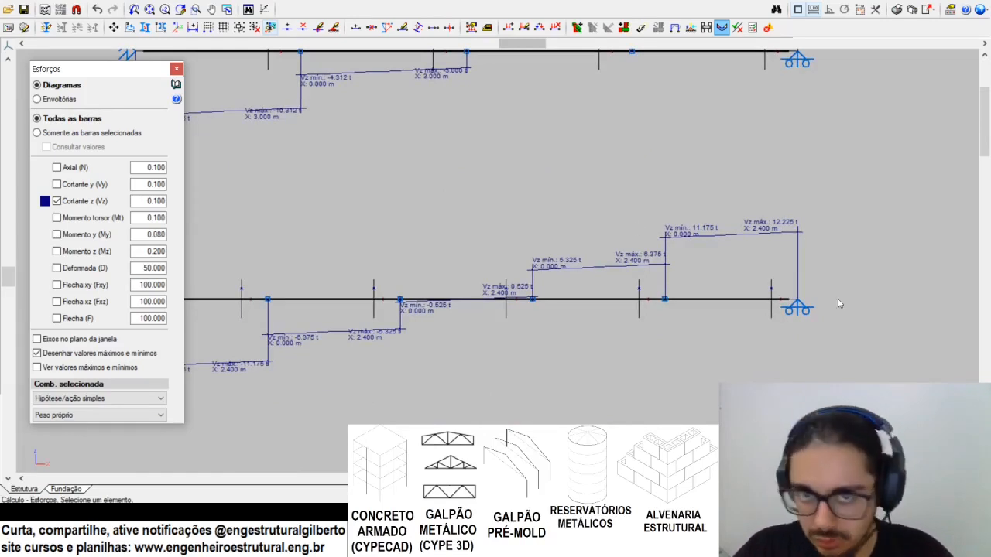
pyautogui.scroll(-3, 540, 288)
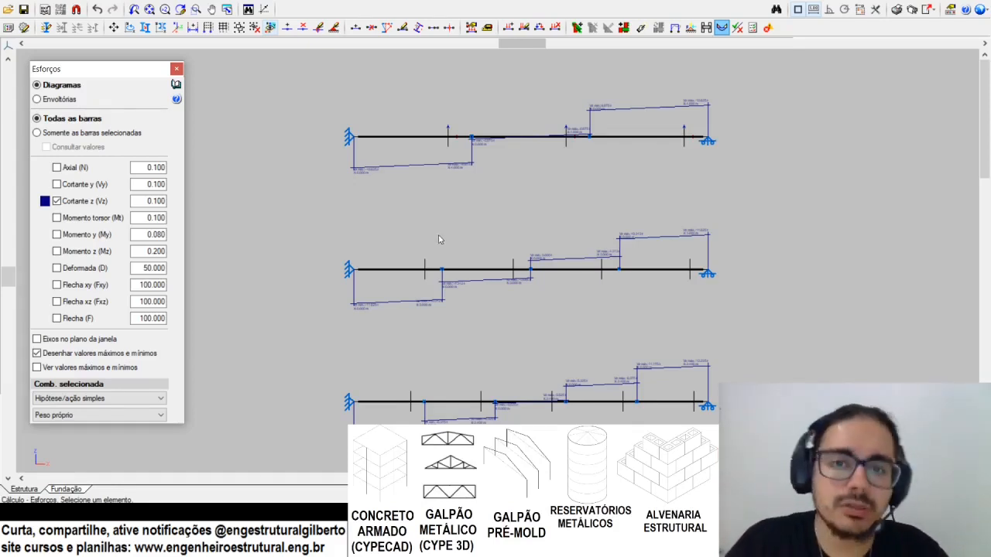
# Step: Show the Momento y (My) diagrams instead of Cortante z (Vz) and examine the middle and lower beams' midspan moments
pyautogui.scroll(1, 463, 304)
pyautogui.click(86, 203)
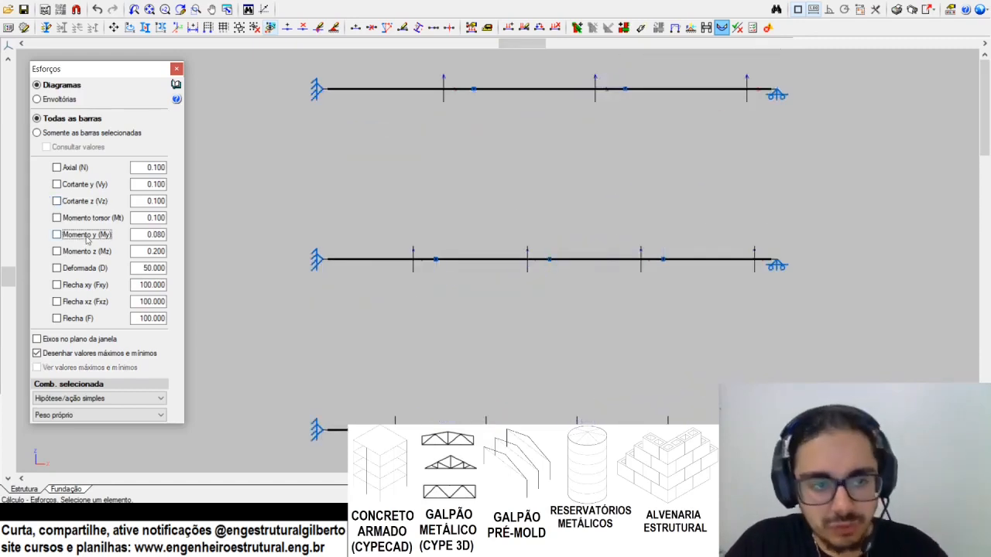
pyautogui.click(85, 235)
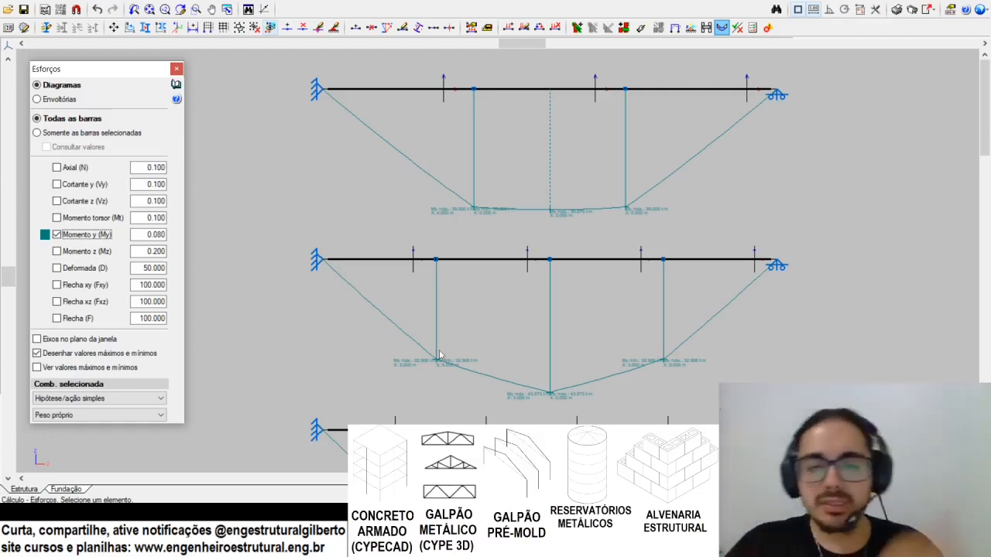
pyautogui.scroll(2, 501, 330)
pyautogui.scroll(1, 590, 239)
pyautogui.moveTo(570, 227); pyautogui.dragTo(576, 149, button='middle')
pyautogui.moveTo(577, 420); pyautogui.dragTo(561, 346, button='middle')
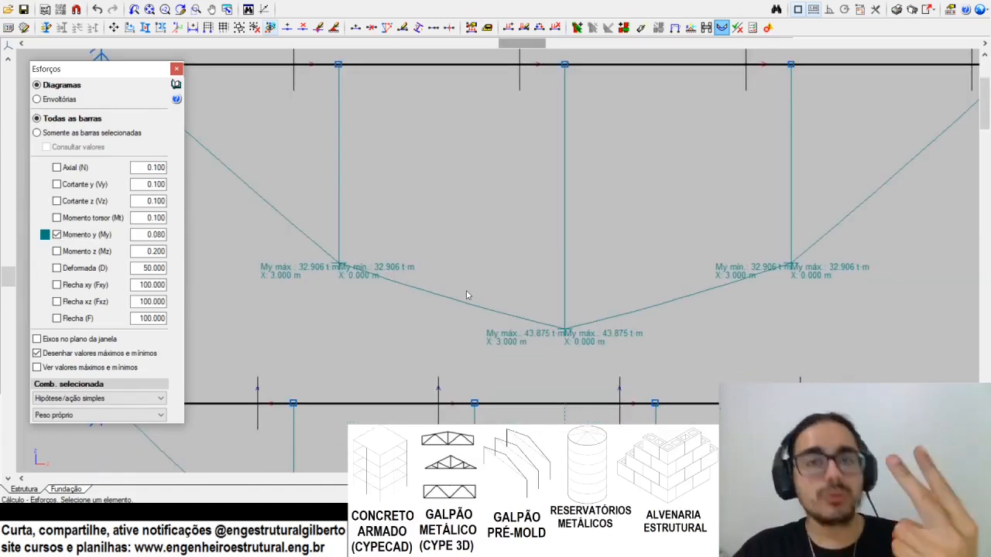
pyautogui.moveTo(439, 333); pyautogui.dragTo(430, 38, button='middle')
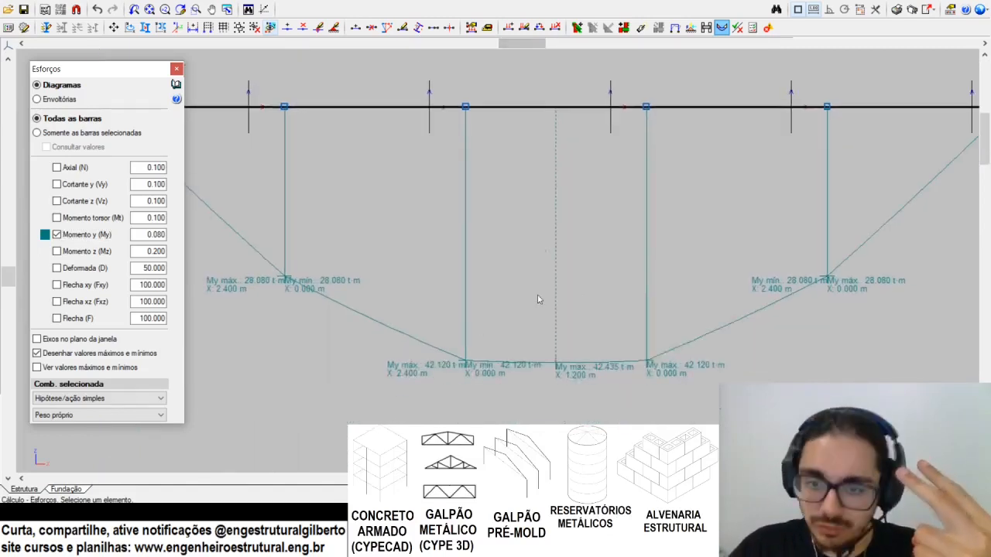
# Step: Compare the maximum Momento y (My) of the middle beam with the lower beam's, and review the moment curves of all three beams
pyautogui.scroll(-2, 537, 298)
pyautogui.moveTo(534, 224); pyautogui.dragTo(531, 341, button='middle')
pyautogui.scroll(-1, 550, 299)
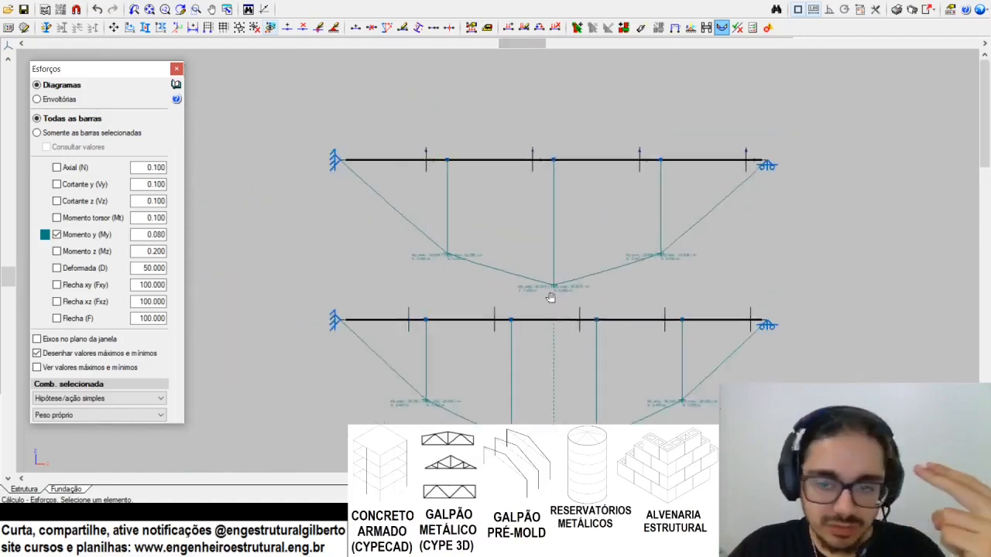
pyautogui.moveTo(551, 298); pyautogui.dragTo(562, 208, button='middle')
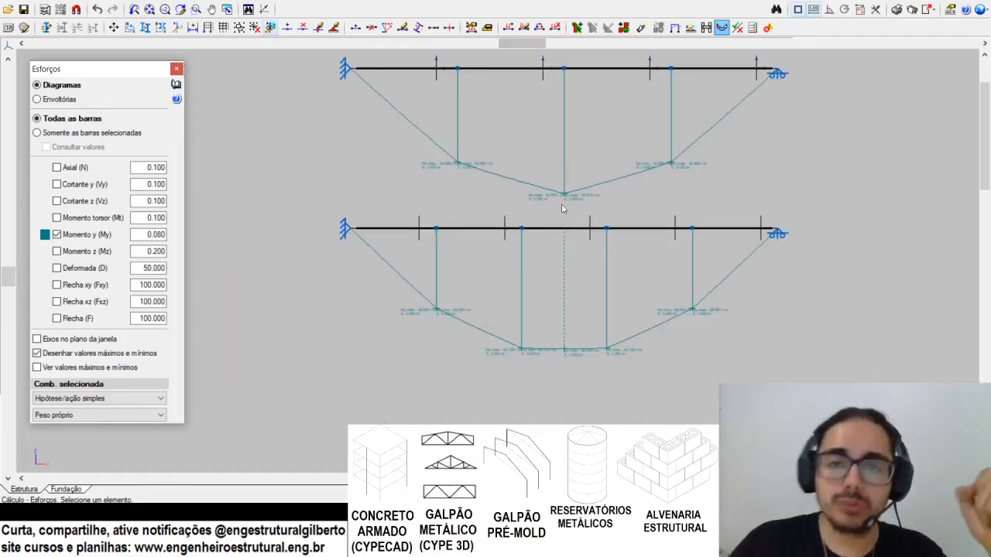
pyautogui.scroll(3, 591, 301)
pyautogui.moveTo(537, 170); pyautogui.dragTo(533, 288, button='middle')
pyautogui.scroll(4, 552, 278)
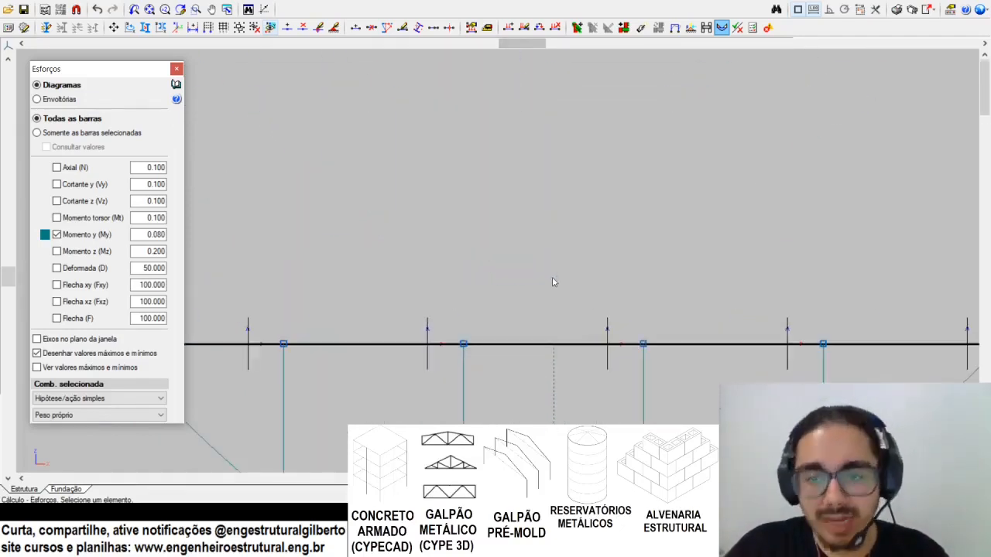
pyautogui.scroll(-3, 553, 278)
pyautogui.scroll(3, 578, 116)
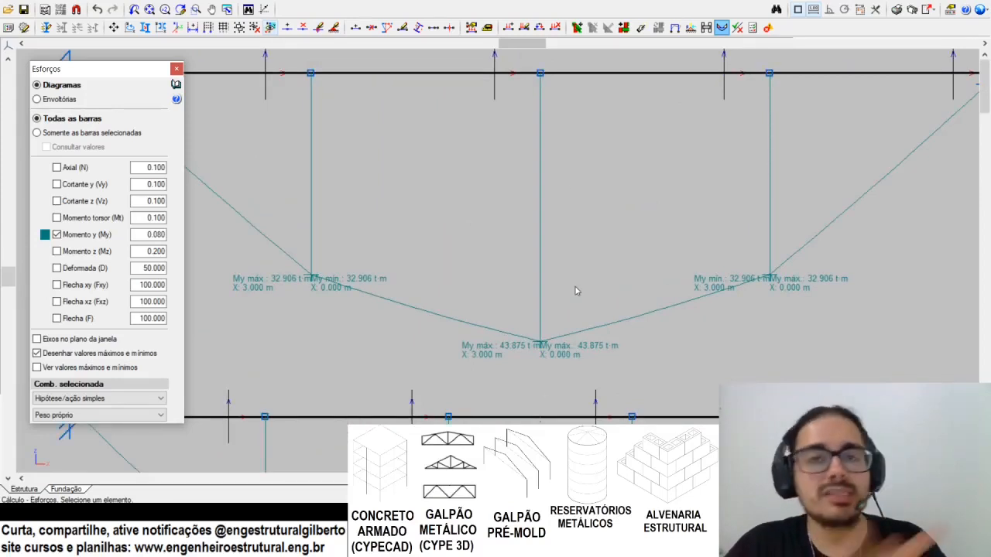
pyautogui.scroll(-5, 540, 204)
pyautogui.scroll(5, 560, 384)
pyautogui.moveTo(559, 366)
pyautogui.mouseDown(button='middle')
pyautogui.moveTo(575, 222)
pyautogui.moveTo(565, 166)
pyautogui.moveTo(541, 266)
pyautogui.moveTo(547, 359)
pyautogui.mouseUp(button='middle')
pyautogui.scroll(-1, 566, 305)
pyautogui.scroll(-1, 566, 287)
pyautogui.scroll(-5, 551, 230)
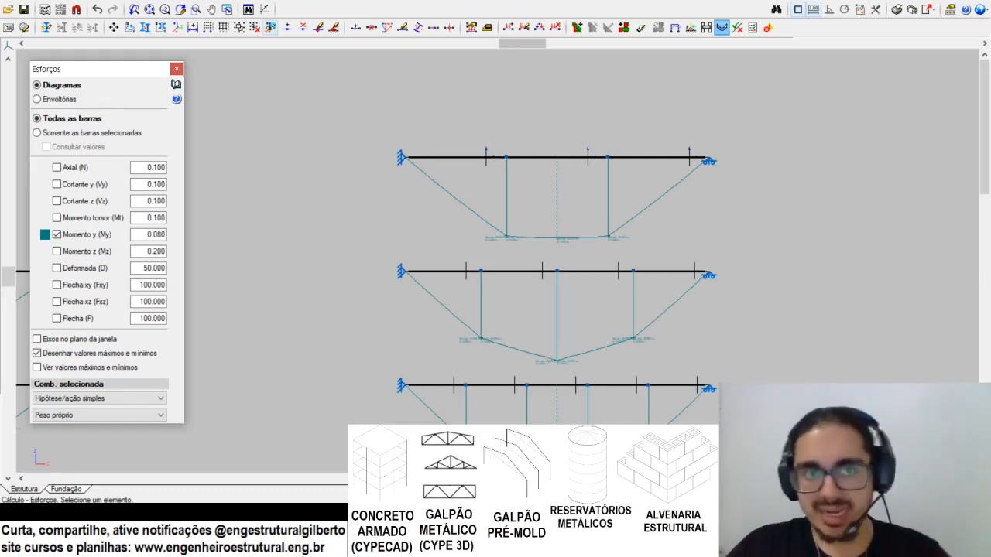
# Step: Display the nodal loads for editing and compare the point load values on the upper, middle and lower beams
pyautogui.click(229, 8)
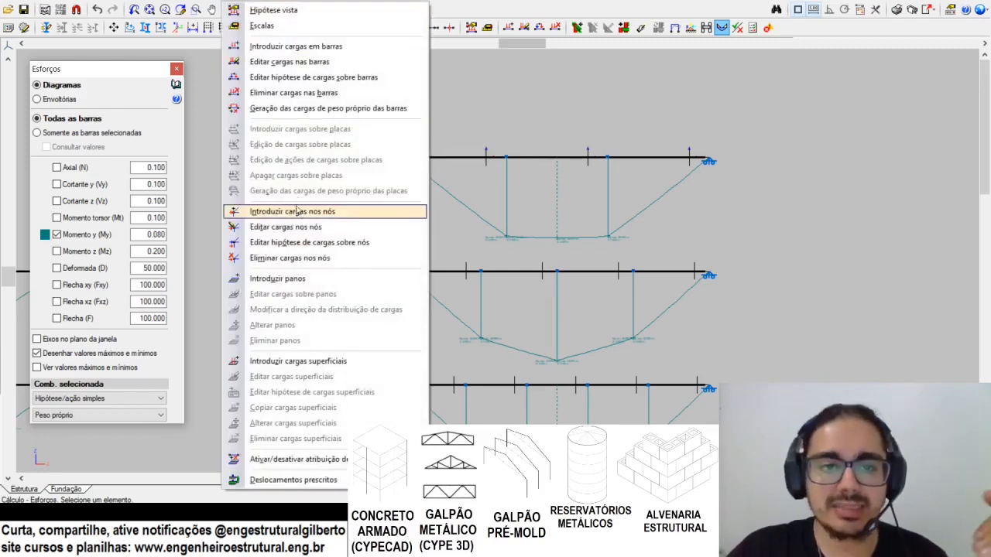
pyautogui.click(298, 243)
pyautogui.scroll(2, 523, 109)
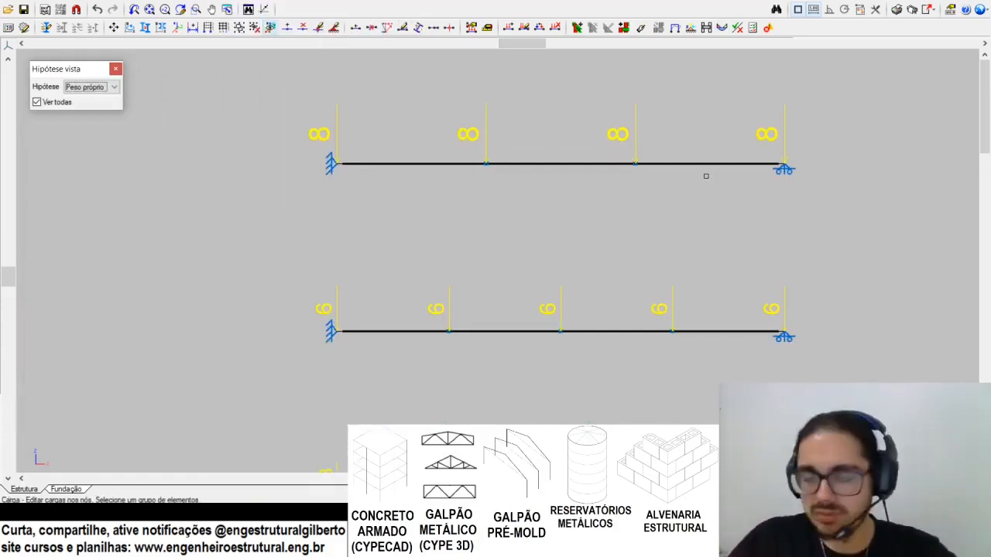
pyautogui.scroll(-2, 486, 188)
pyautogui.scroll(1, 457, 223)
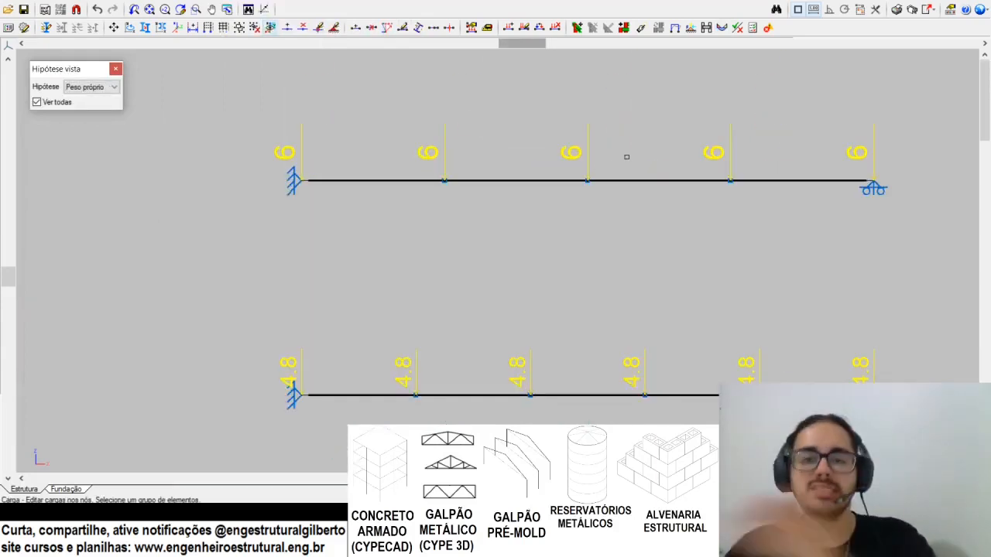
pyautogui.moveTo(521, 281); pyautogui.dragTo(468, 169, button='middle')
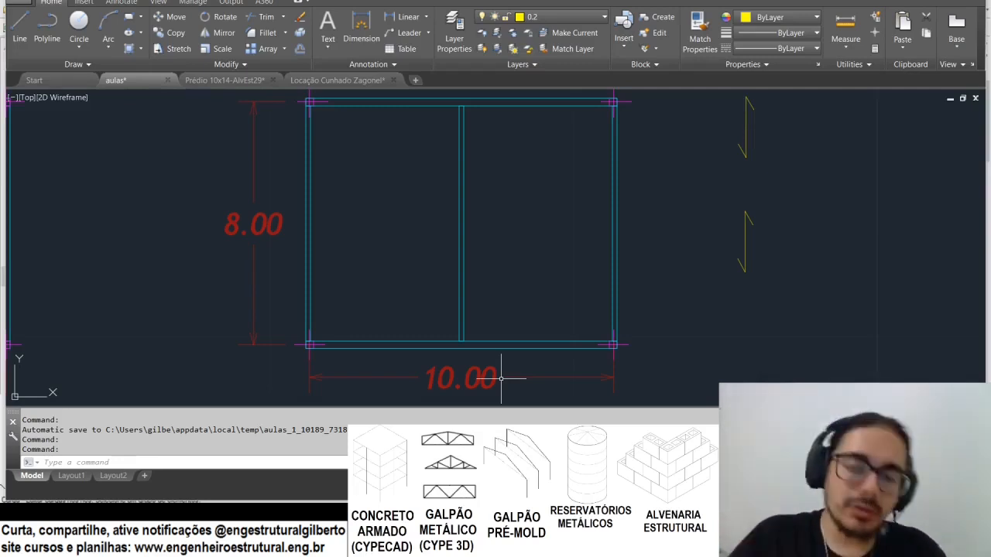
# Step: In the AutoCAD drawing aulas, highlight the vertical beams of the 10.00 by 8.00 slab, ending with only the interior and one edge beam selected
pyautogui.click(665, 232)
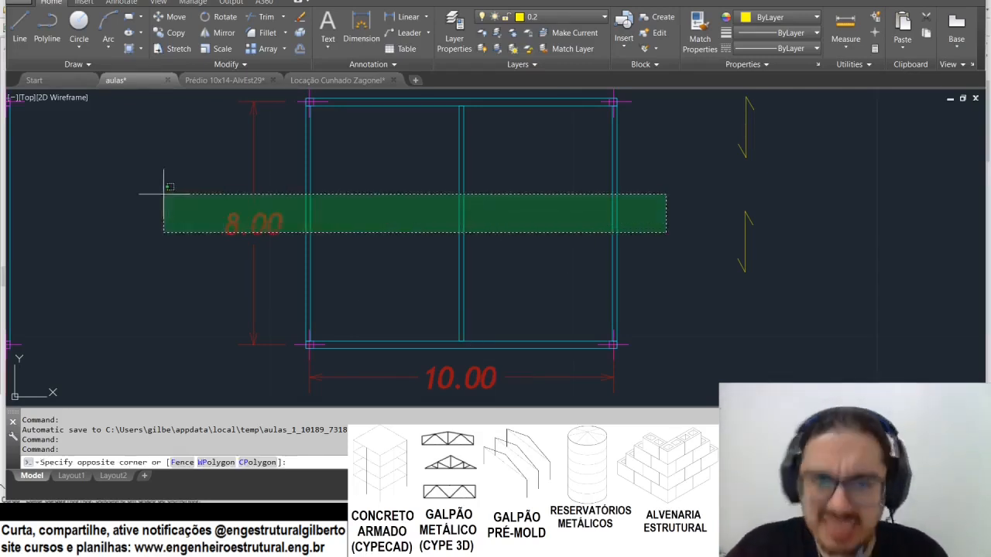
pyautogui.click(163, 194)
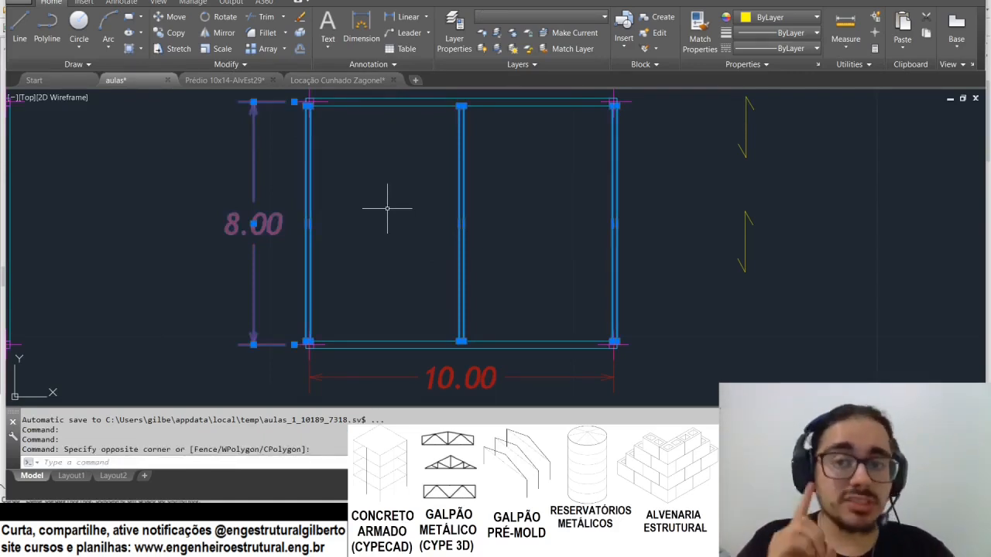
pyautogui.press('Escape')
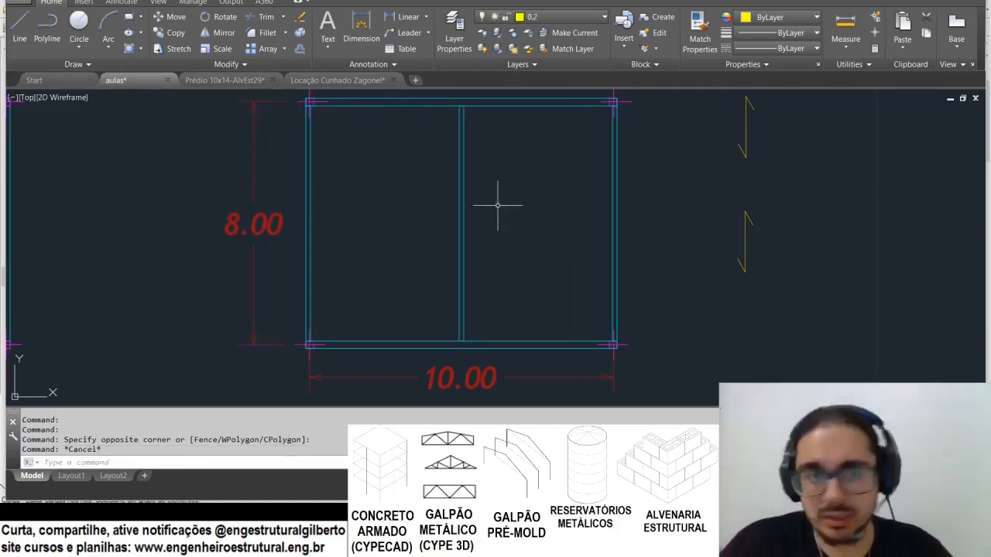
pyautogui.click(648, 203)
pyautogui.click(407, 175)
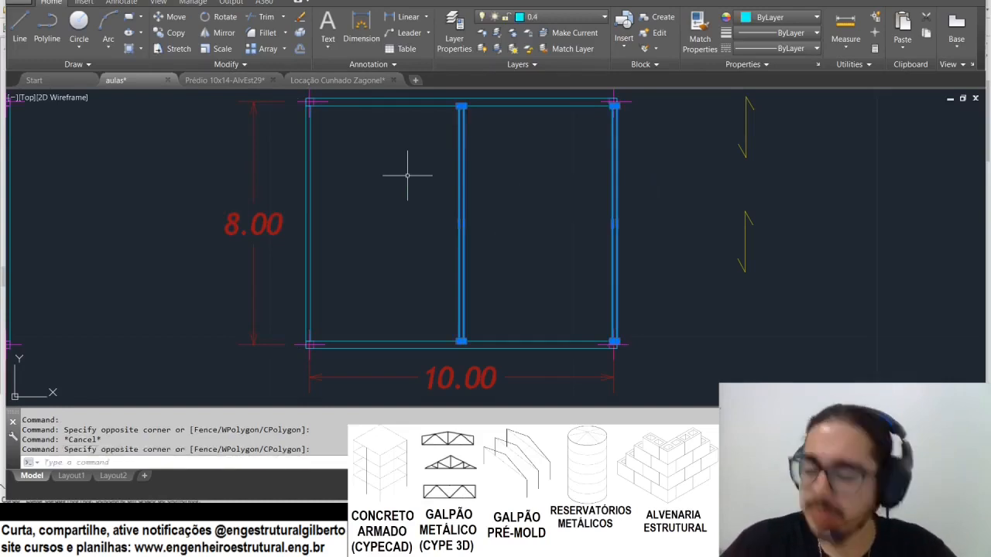
# Step: Erase the selected interior and edge beams, and widen the remaining vertical beam by stretching its face 0.1 toward the slab interior
pyautogui.write('e')
pyautogui.press('Return')
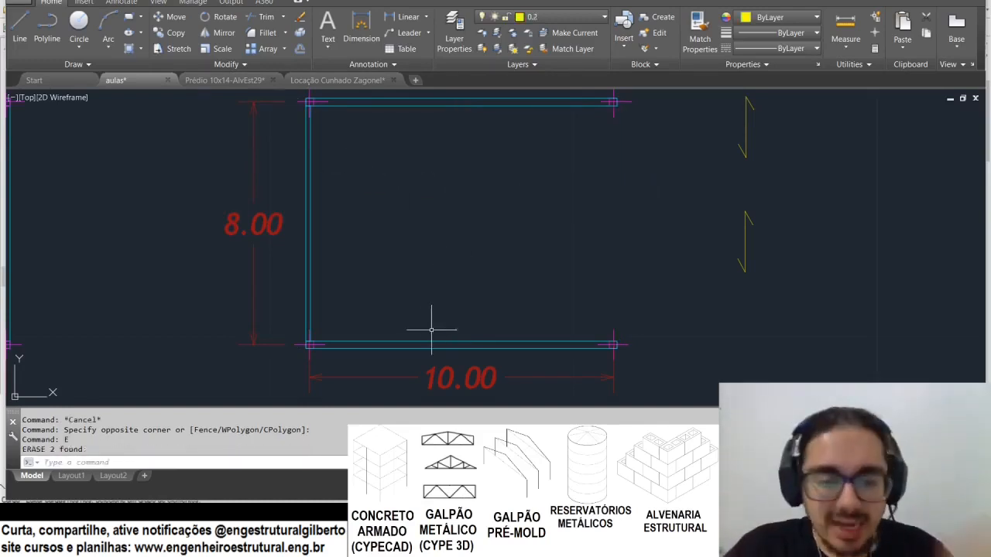
pyautogui.click(316, 203)
pyautogui.click(298, 182)
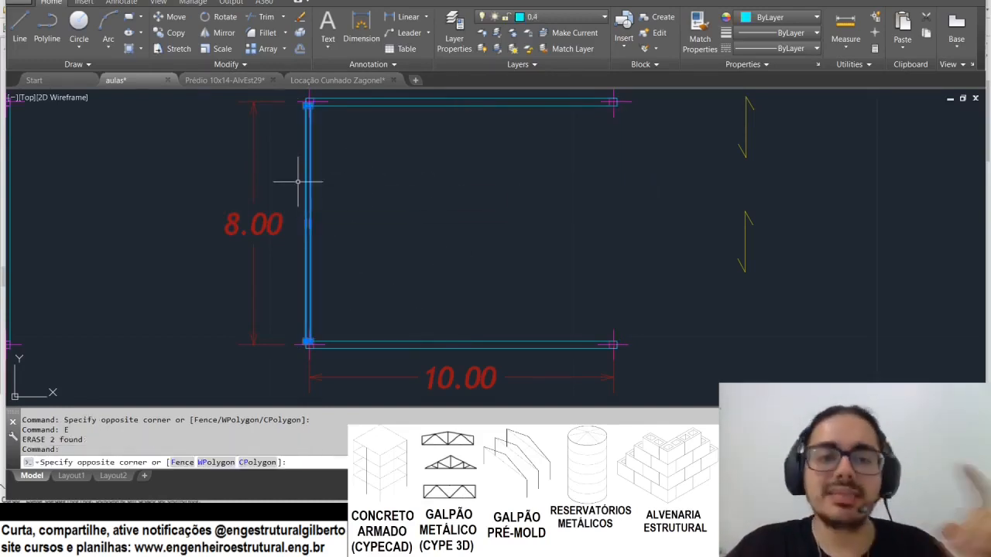
pyautogui.click(309, 224)
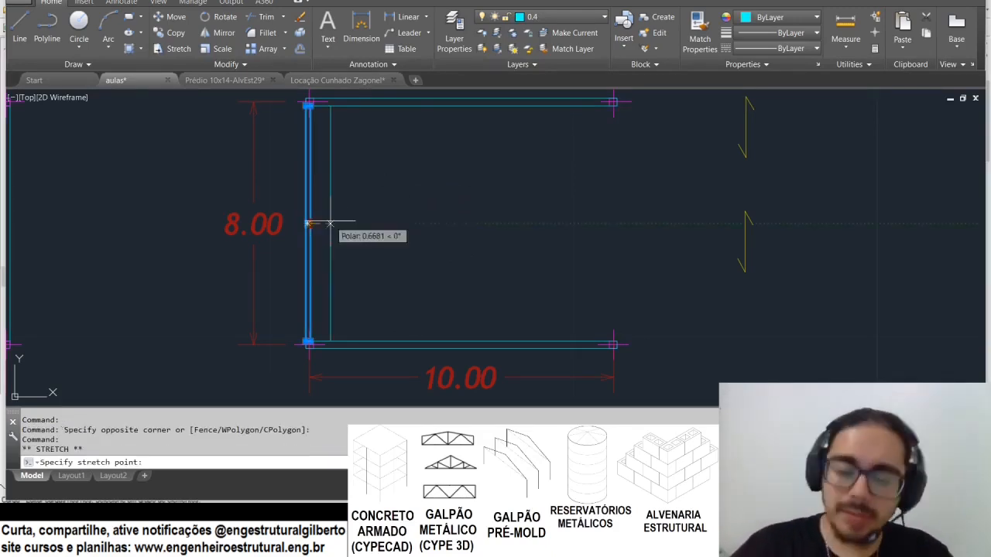
pyautogui.write('.1')
pyautogui.press('Return')
pyautogui.press('Escape')
# Step: Narrow the lower 10.00 horizontal beam by stretching its upper face 0.1 downward
pyautogui.click(505, 281)
pyautogui.click(440, 340)
pyautogui.scroll(5, 464, 357)
pyautogui.click(482, 276)
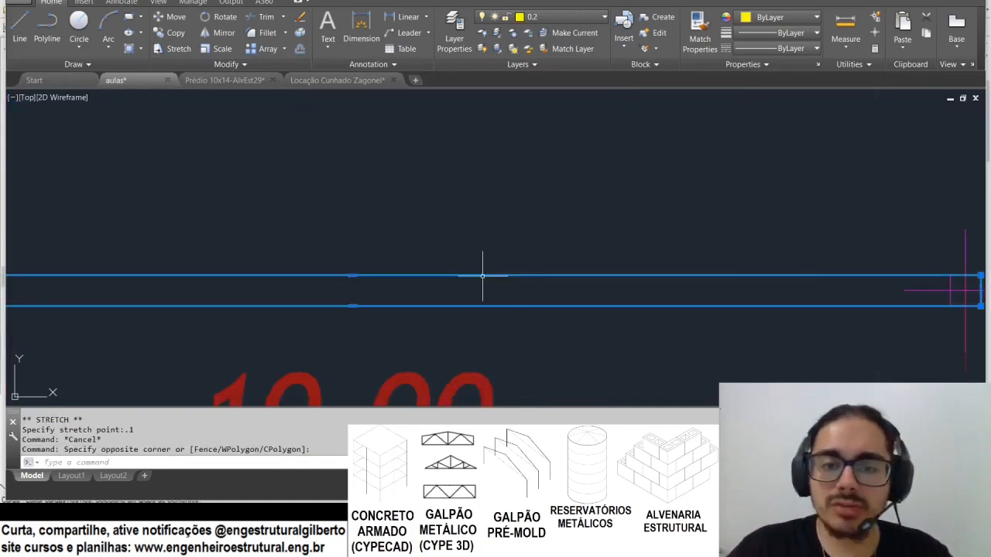
pyautogui.click(394, 312)
pyautogui.click(392, 310)
pyautogui.click(352, 275)
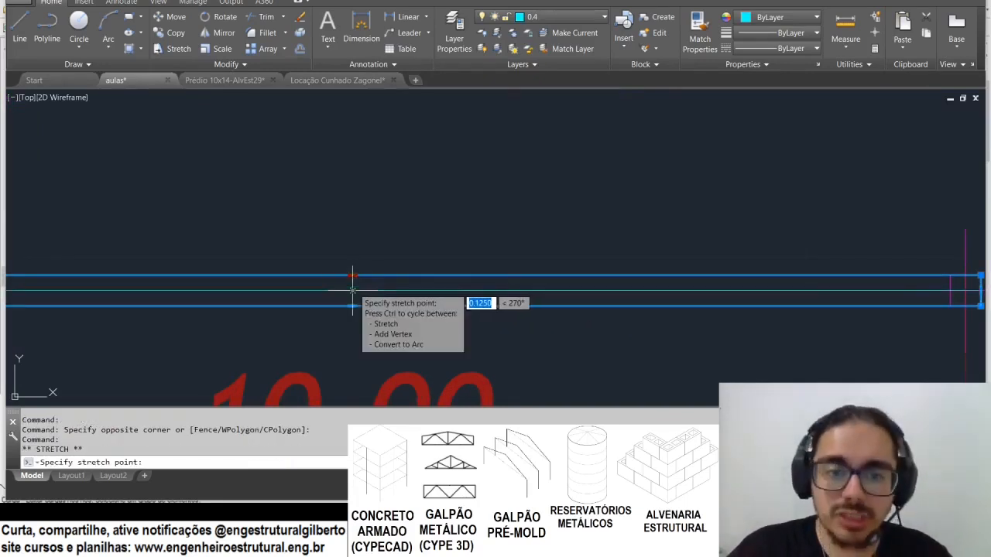
pyautogui.write('0.1')
pyautogui.press('Return')
pyautogui.scroll(-5, 405, 290)
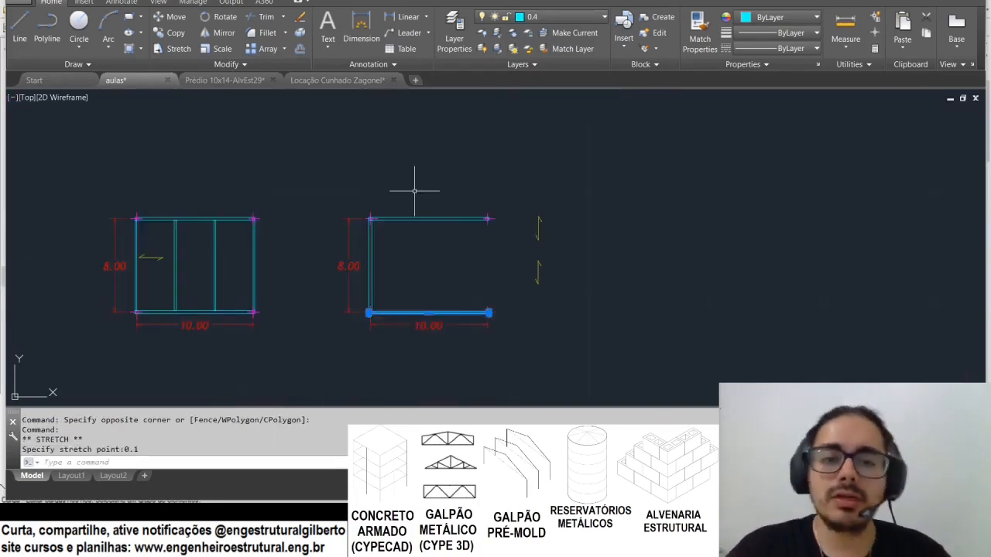
# Step: Narrow the upper 10.00 horizontal beam by stretching its lower face 0.1 upward
pyautogui.scroll(4, 414, 190)
pyautogui.scroll(2, 446, 177)
pyautogui.press('Escape')
pyautogui.click(446, 186)
pyautogui.click(392, 216)
pyautogui.scroll(2, 427, 212)
pyautogui.click(426, 205)
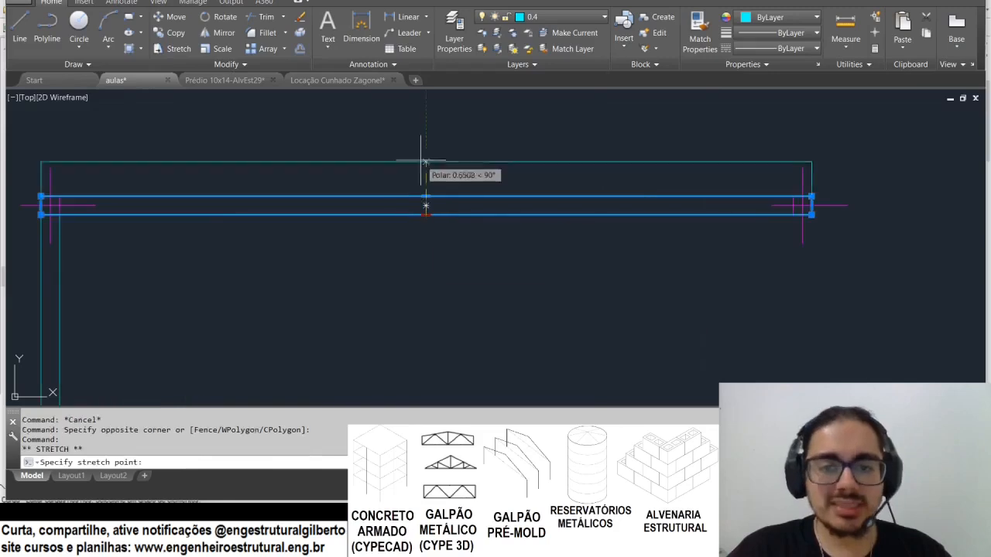
pyautogui.write('0.1')
pyautogui.press('Return')
pyautogui.press('Escape')
pyautogui.scroll(-3, 410, 152)
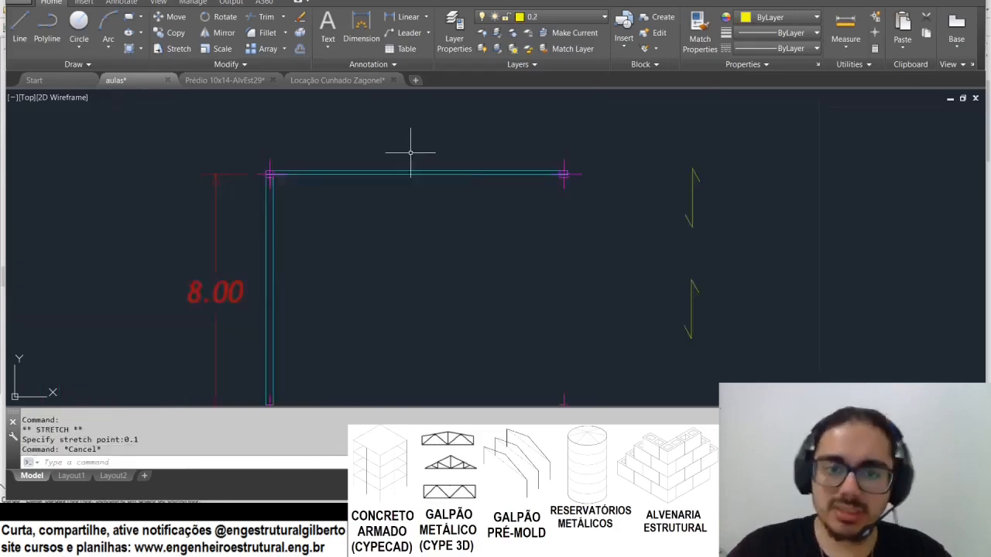
# Step: Mirror the widened vertical beam about the slab's vertical centreline onto the opposite edge, keeping the source beam
pyautogui.scroll(-2, 411, 152)
pyautogui.scroll(2, 325, 223)
pyautogui.click(336, 222)
pyautogui.click(303, 188)
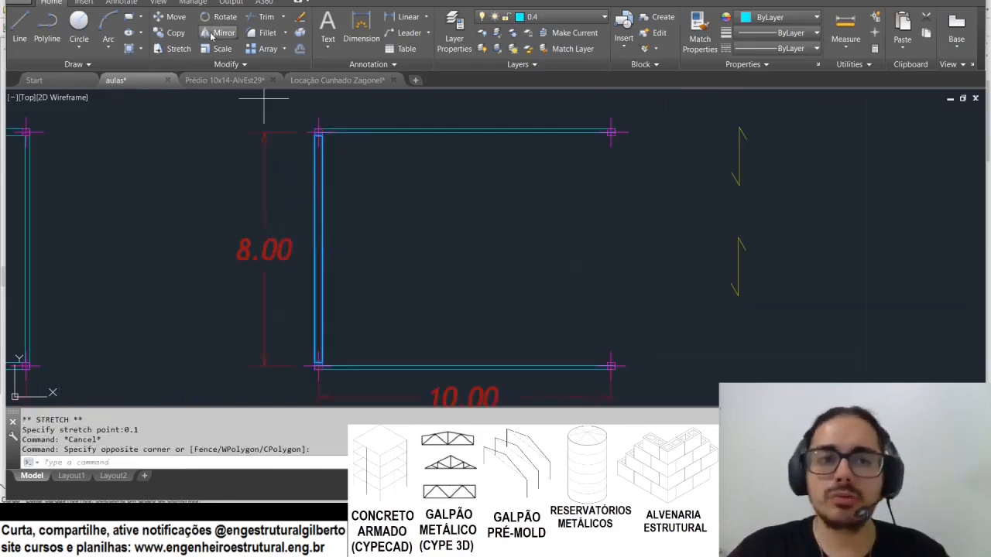
pyautogui.click(210, 36)
pyautogui.click(465, 131)
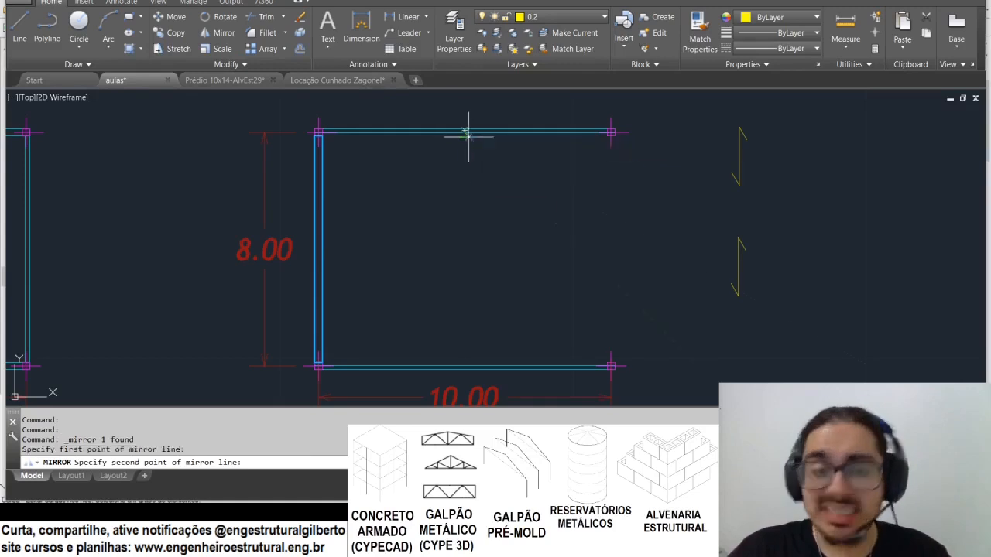
pyautogui.click(464, 195)
pyautogui.write('n')
pyautogui.press('Return')
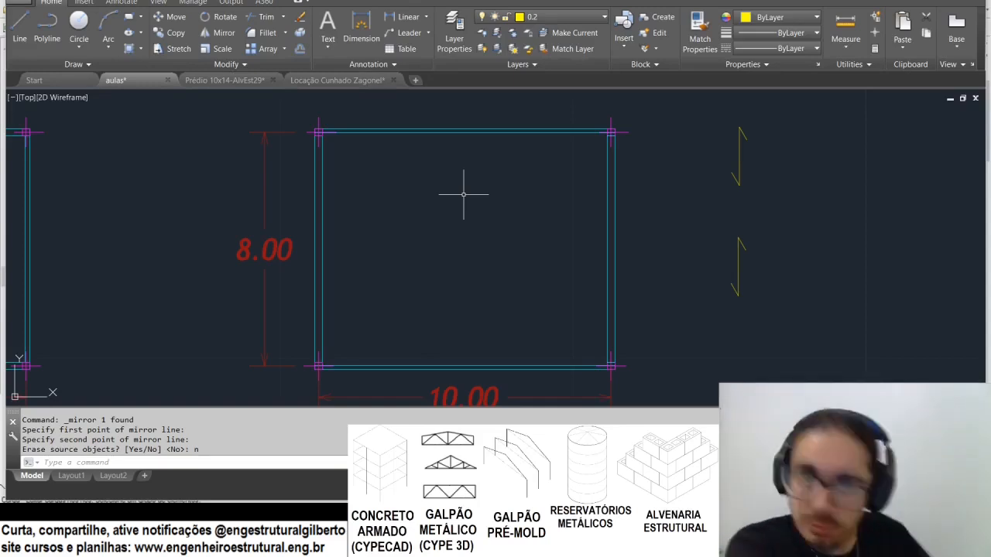
# Step: Copy the upper horizontal beam straight down at distances of 2.7 and 5.4 to create two interior beams
pyautogui.click(445, 139)
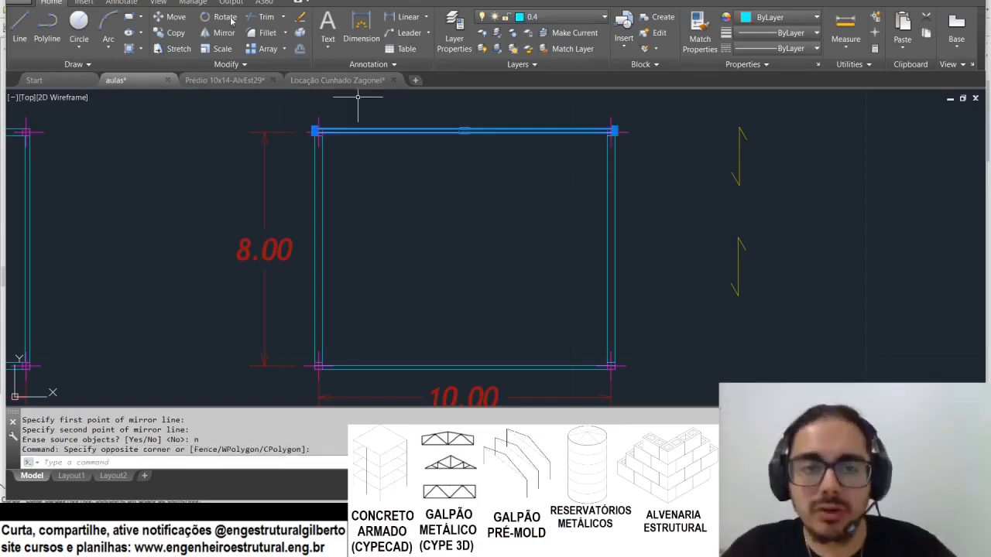
pyautogui.click(171, 33)
pyautogui.scroll(3, 327, 130)
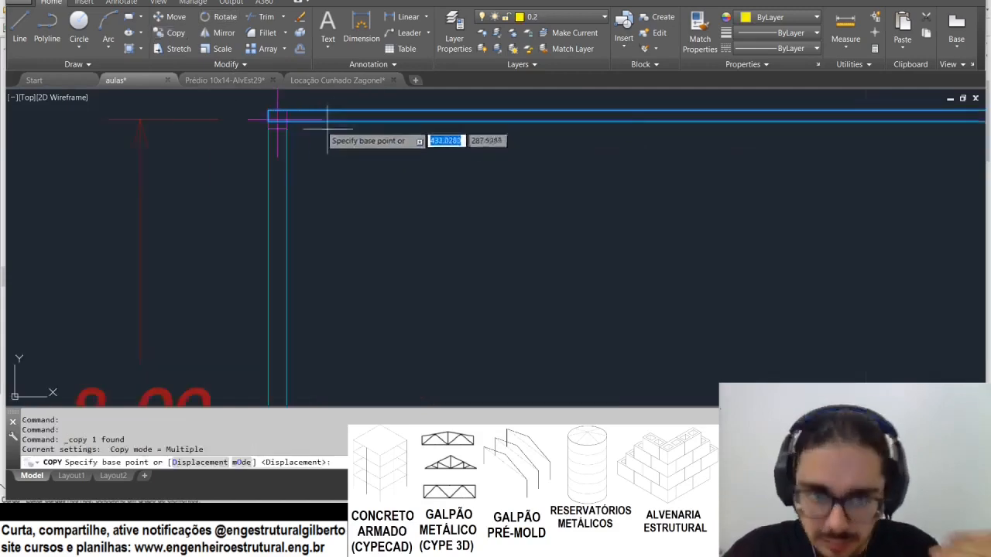
pyautogui.click(270, 114)
pyautogui.scroll(-5, 270, 113)
pyautogui.scroll(5, 268, 193)
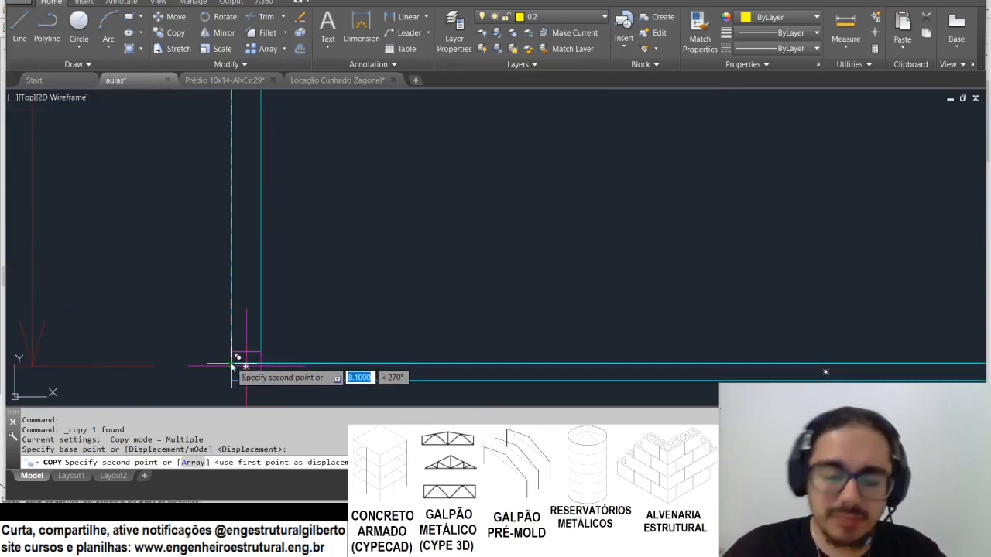
pyautogui.write('2.7')
pyautogui.press('Return')
pyautogui.write('6.')
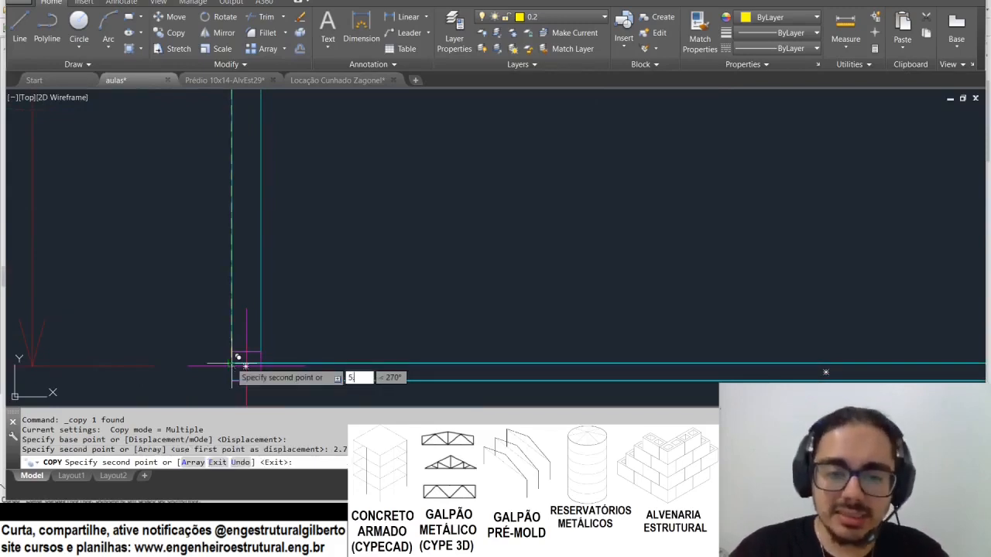
pyautogui.write('4')
pyautogui.press('Return')
pyautogui.press('Escape')
pyautogui.scroll(-3, 378, 295)
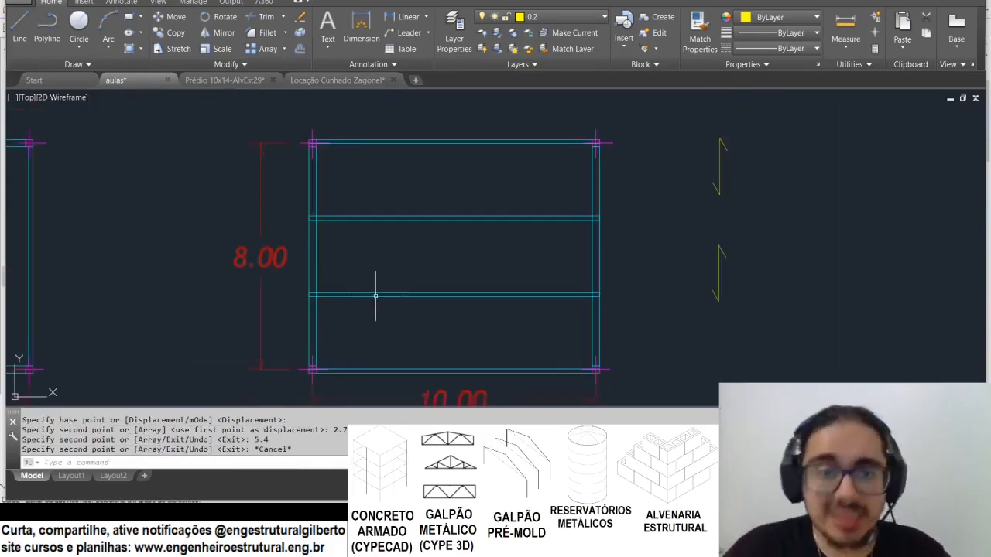
# Step: Highlight the upper edge beam and both interior horizontal beams to show the new layout, and clear the selection
pyautogui.click(565, 131)
pyautogui.click(373, 337)
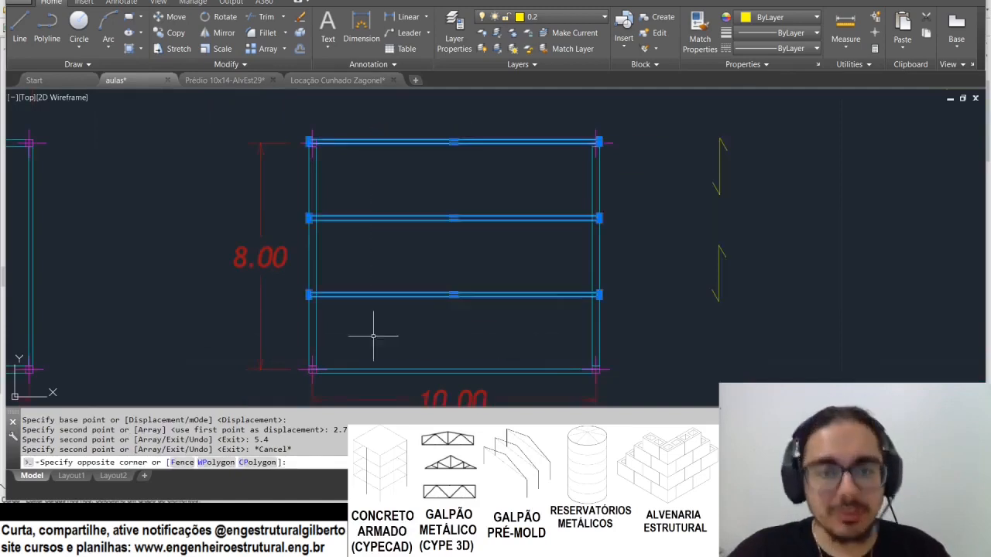
pyautogui.press('Escape')
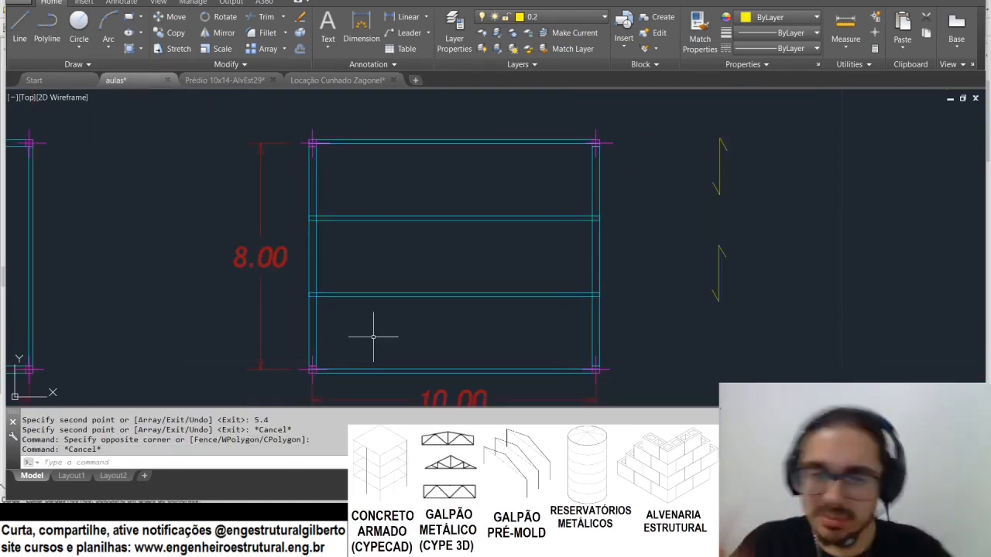